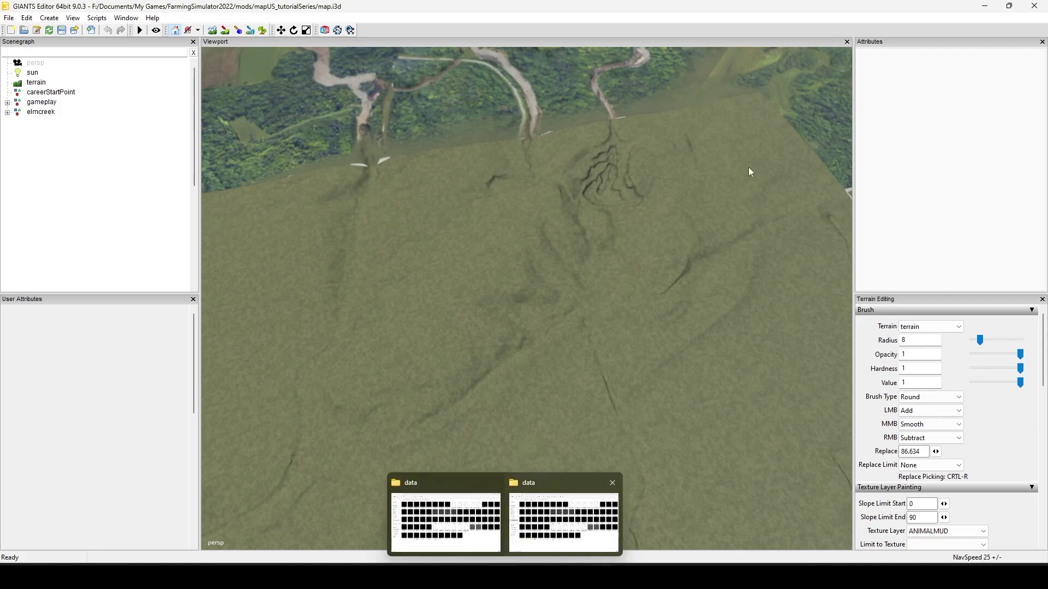
Step: Examine the imported terrain's slopes, gullies and edges against the surrounding background landscape from several angles
right_click_drag(687, 264, 510, 293)
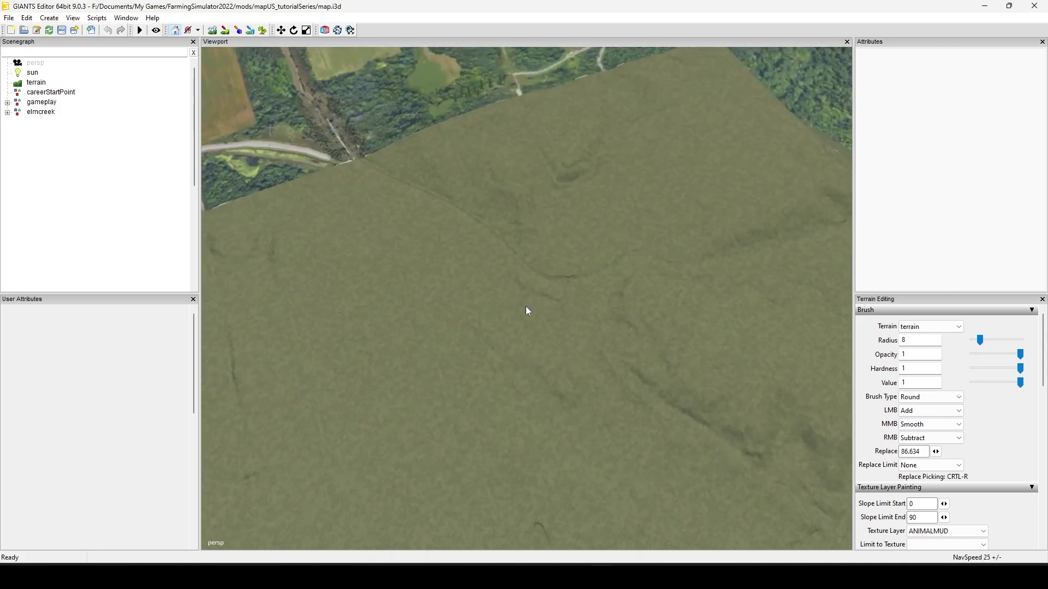
right_click_drag(510, 348, 683, 382)
right_click_drag(487, 338, 439, 286)
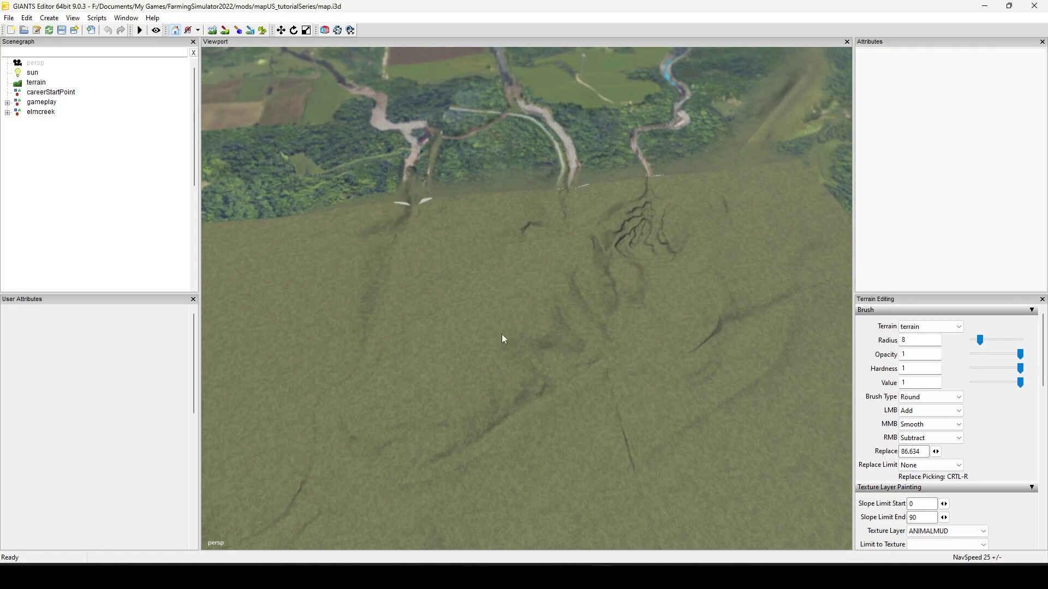
right_click_drag(503, 339, 684, 381)
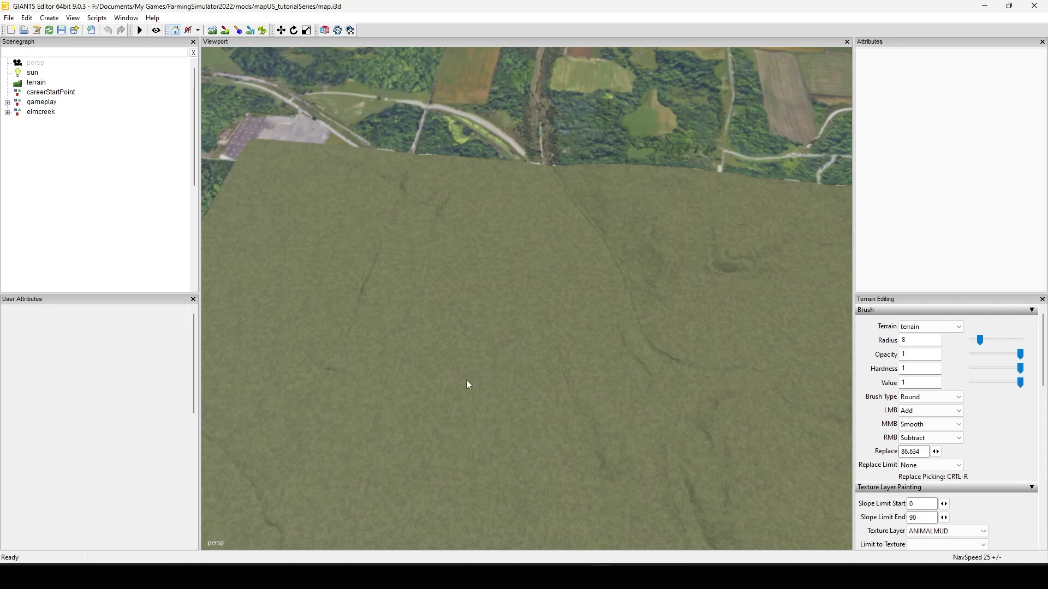
left_click_drag(466, 380, 629, 434, "alt")
left_click_drag(508, 230, 746, 376, "alt")
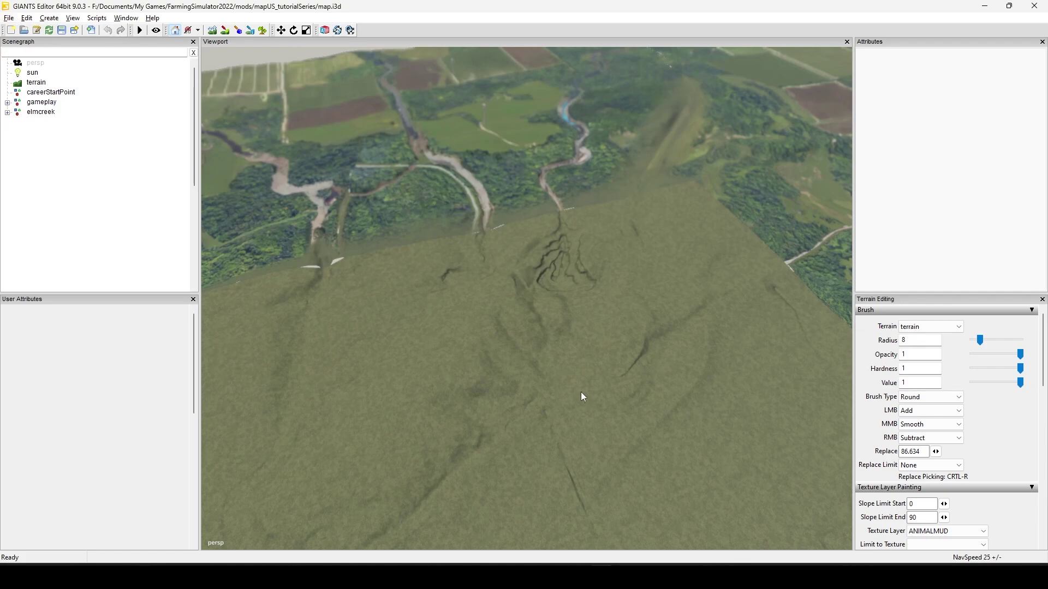
right_click_drag(581, 392, 550, 431)
Step: Switch to File Explorer and look at the map_dem and map_dem_BAK images in the mapUS_tutorialSeries data folder
mouse_move(490, 565)
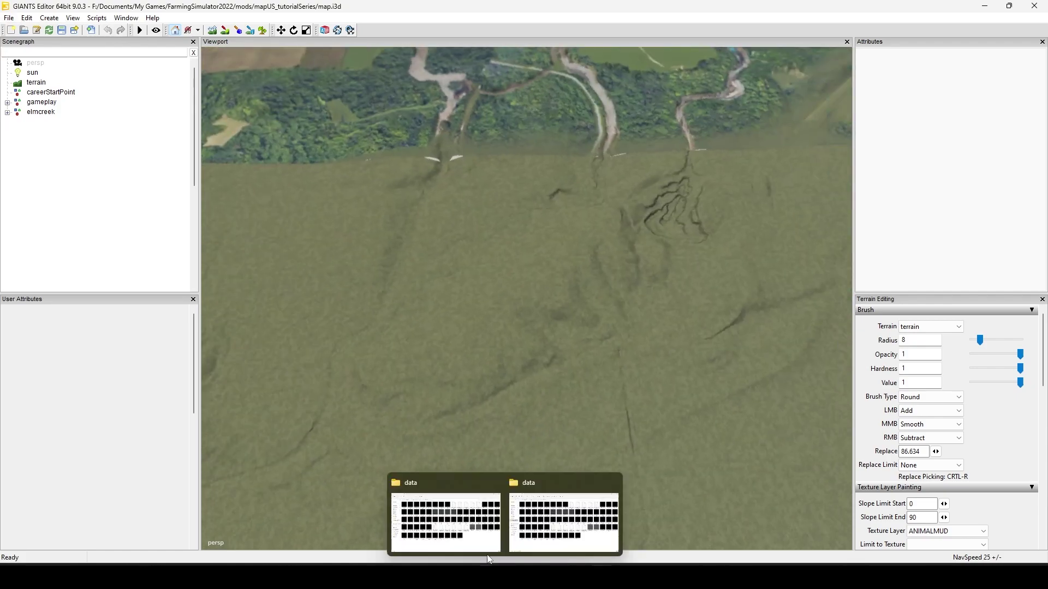
left_click(457, 479)
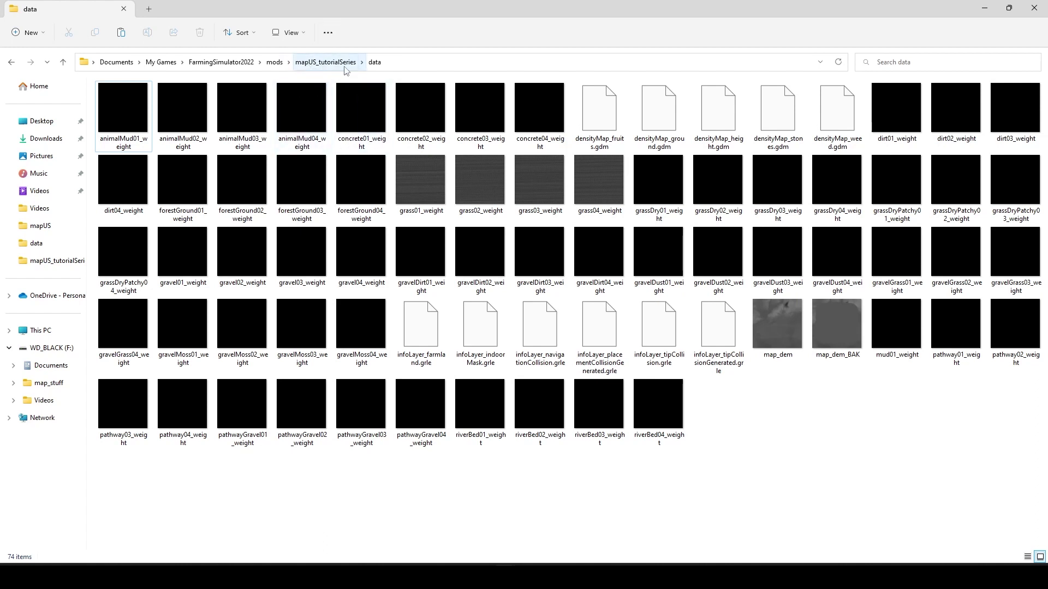
left_click(326, 62)
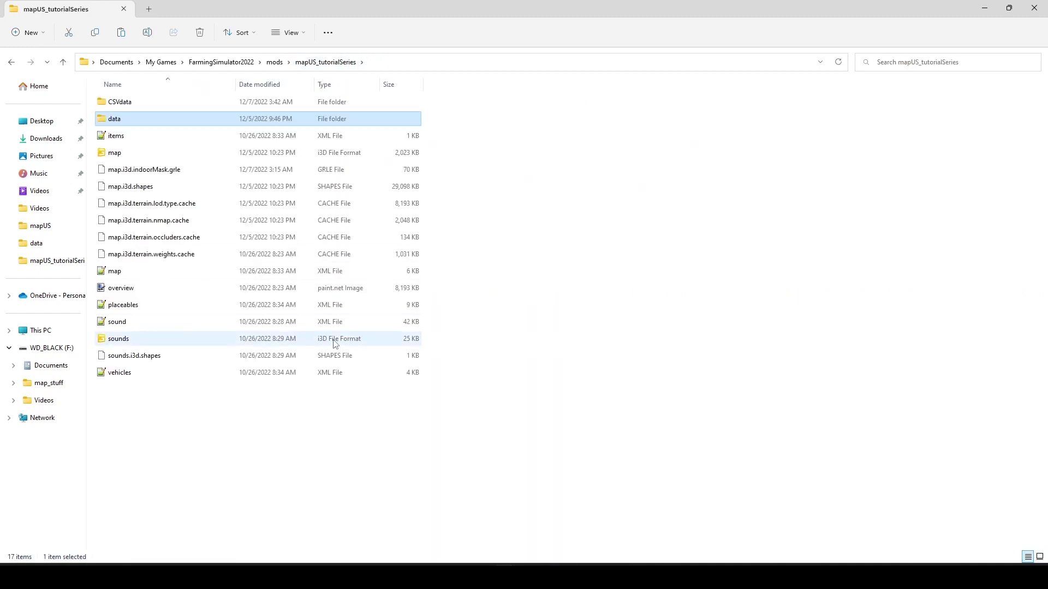
double_click(149, 122)
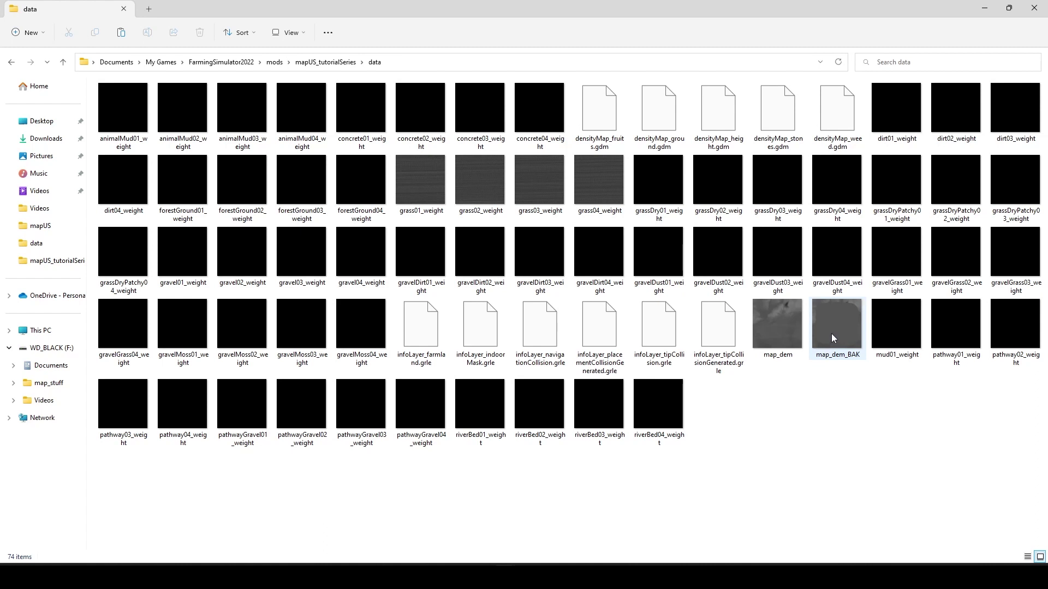
mouse_move(833, 343)
mouse_move(850, 361)
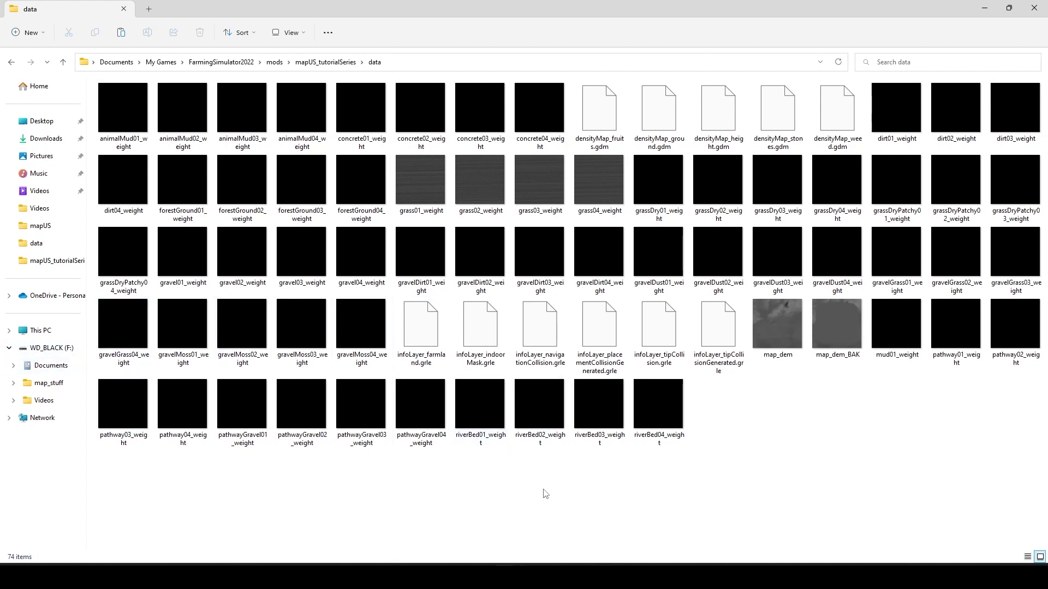
Step: Browse to the steamapps folder inside Program Files (x86)\Steam on the DATA (D:) drive, keeping its contents sorted by name in ascending order
left_click(31, 331)
double_click(279, 106)
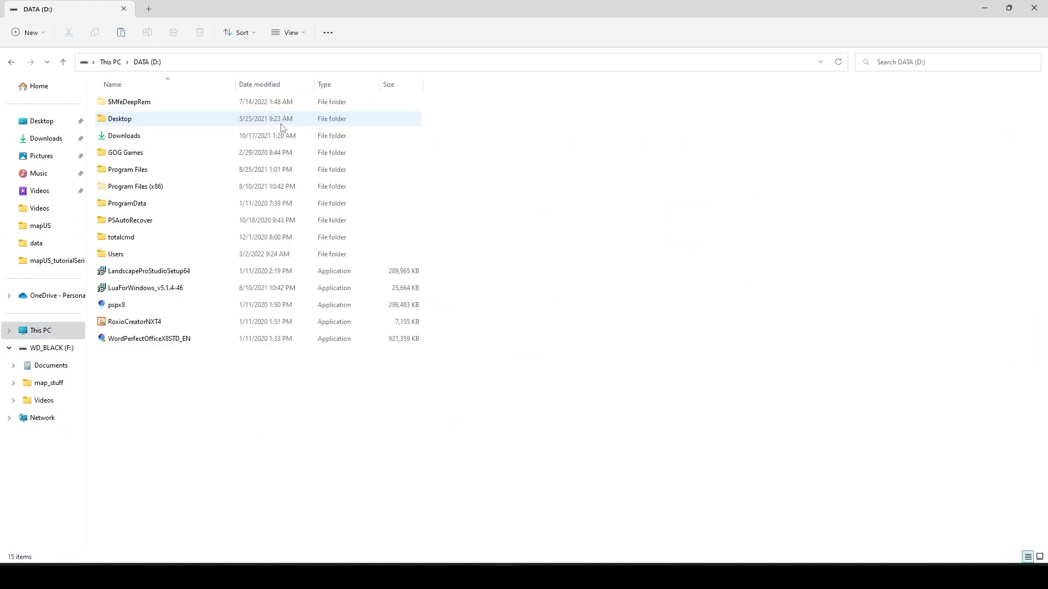
double_click(164, 191)
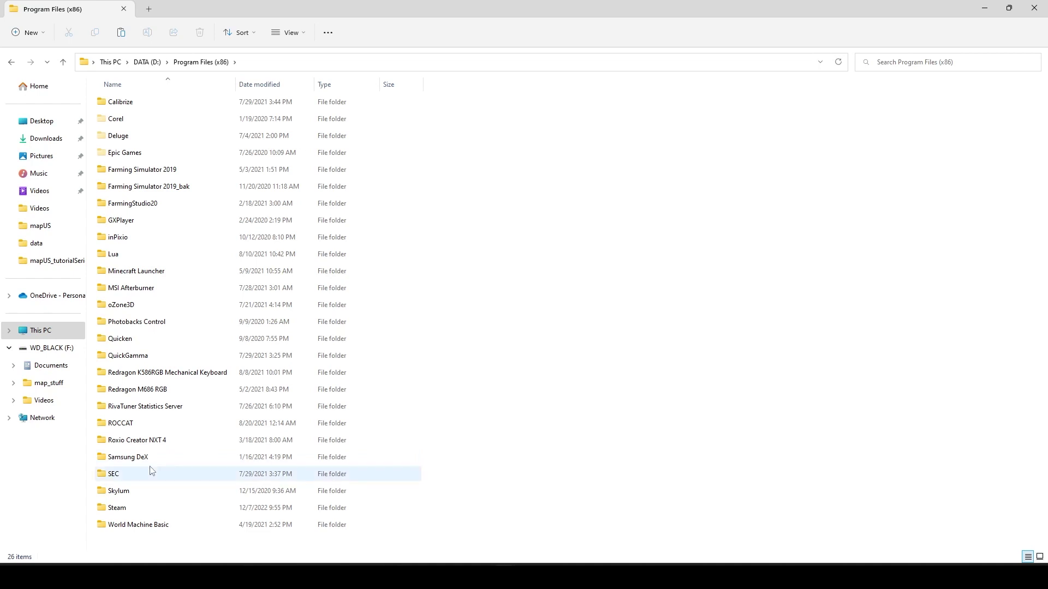
double_click(126, 508)
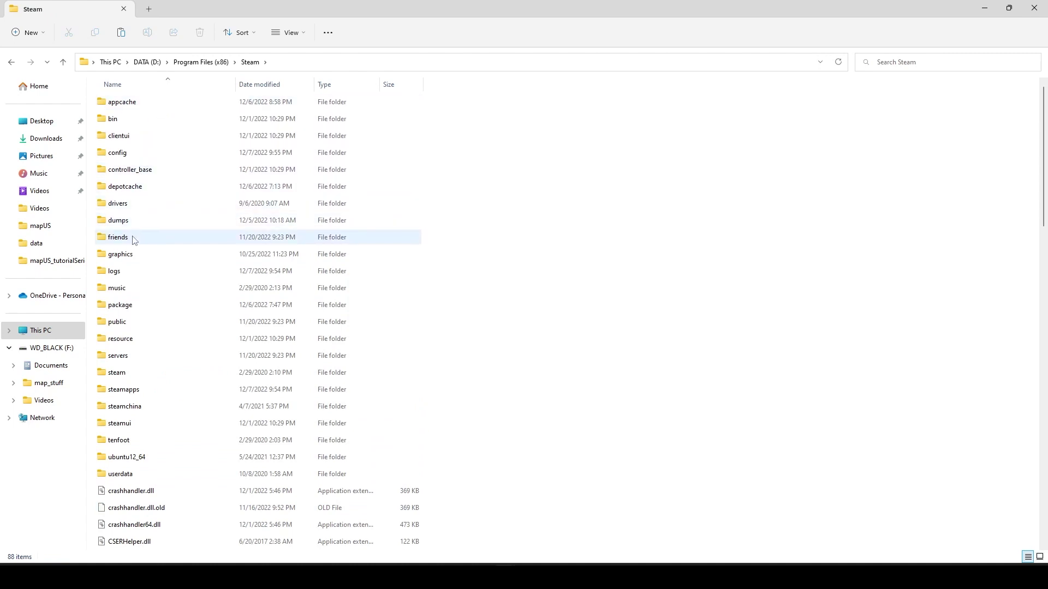
double_click(153, 390)
left_click(167, 89)
left_click(164, 104)
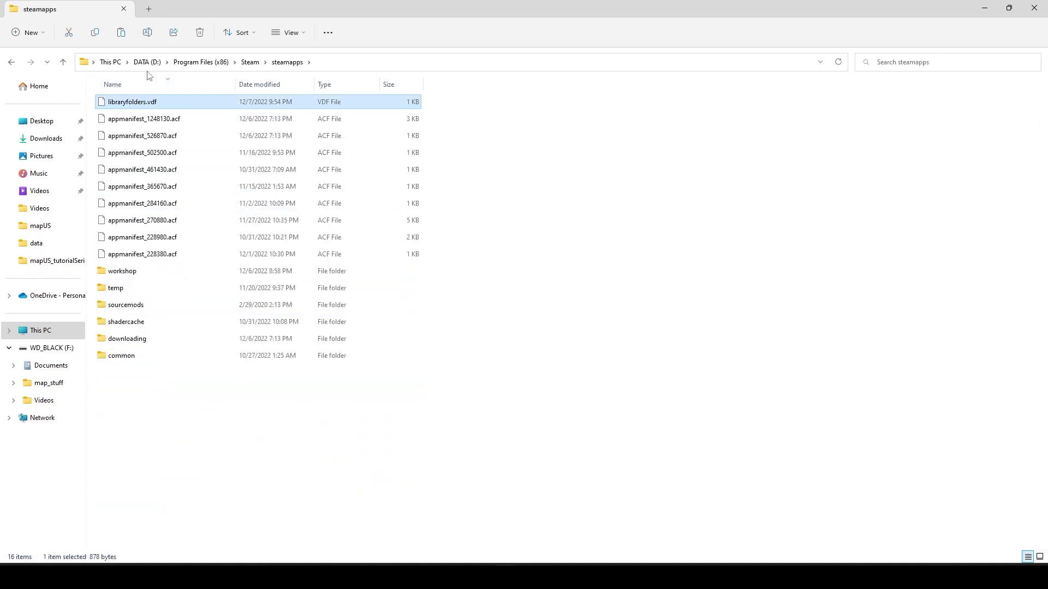
left_click(173, 85)
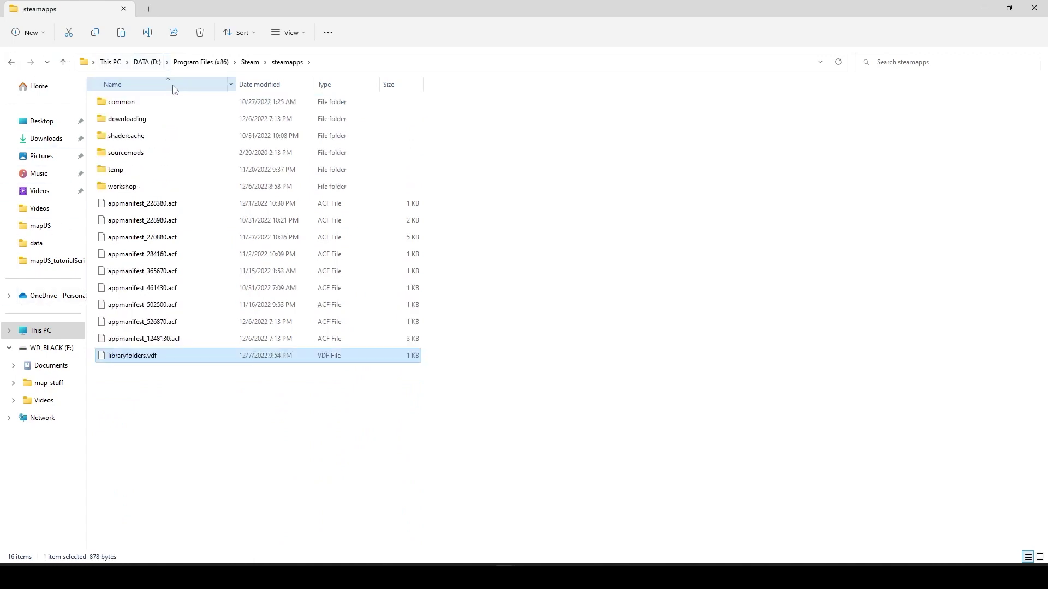
Step: Select the original map_dem file in the Farming Simulator 22 install's data\maps\mapUS\data folder
double_click(129, 103)
double_click(146, 189)
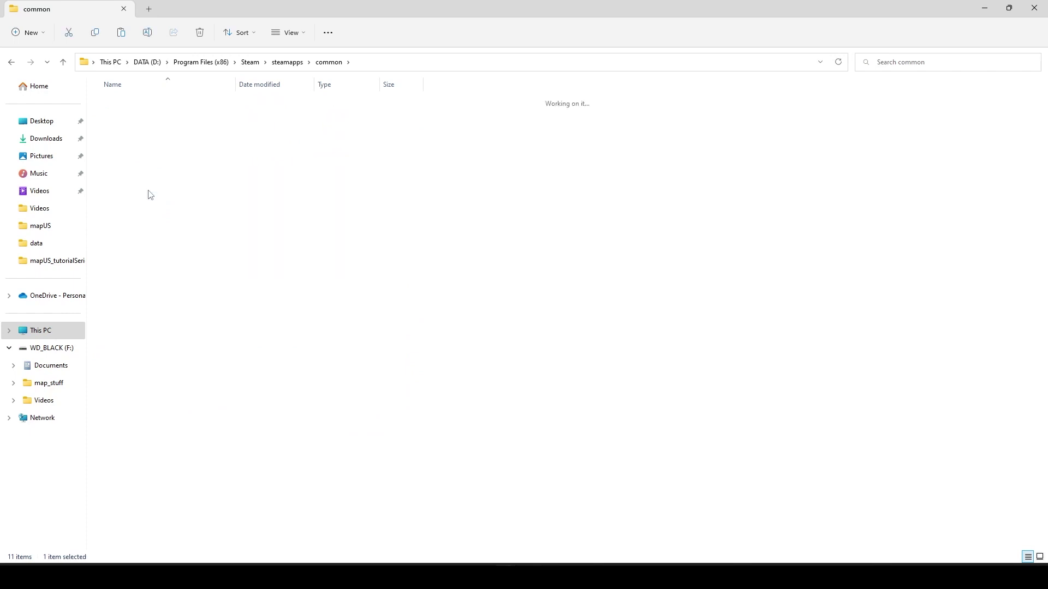
left_click(153, 108)
double_click(153, 108)
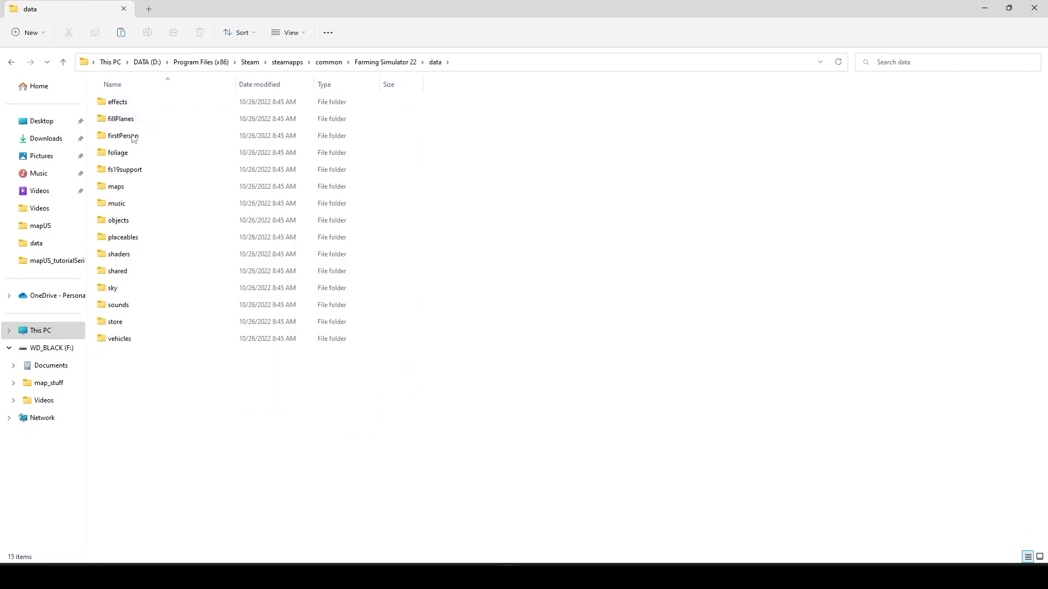
double_click(139, 189)
double_click(135, 137)
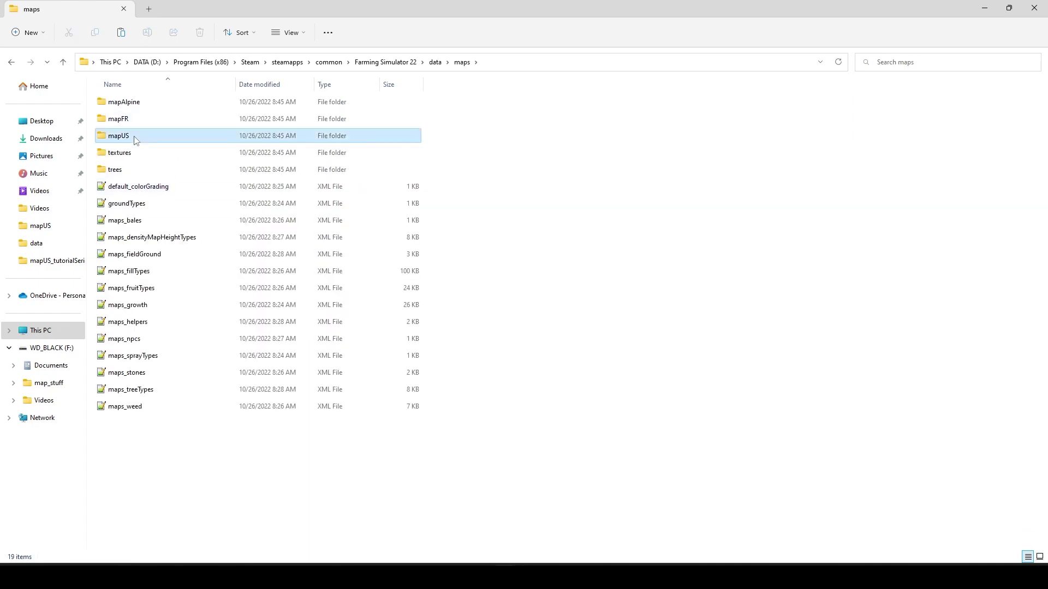
double_click(132, 108)
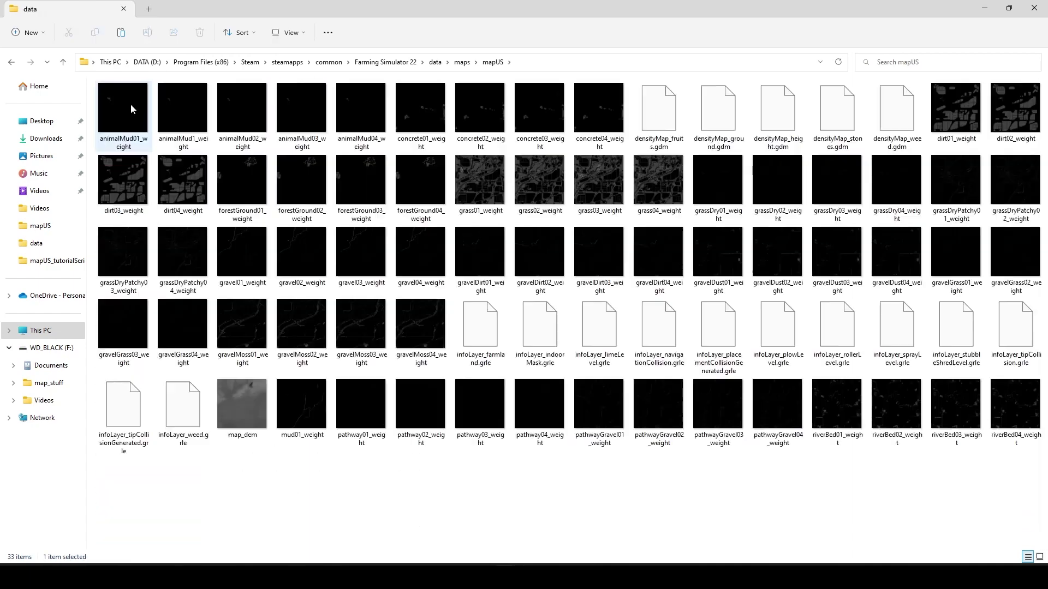
left_click(238, 401)
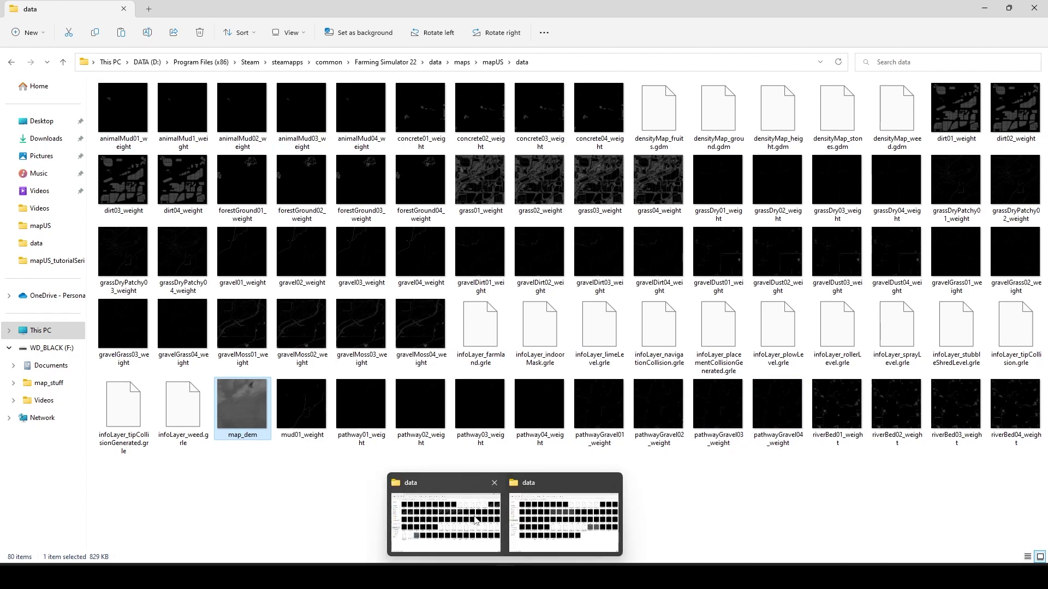
Step: Look at map_dem in the mapUS_tutorialSeries data folder, then return to GIANTS Editor
mouse_move(509, 562)
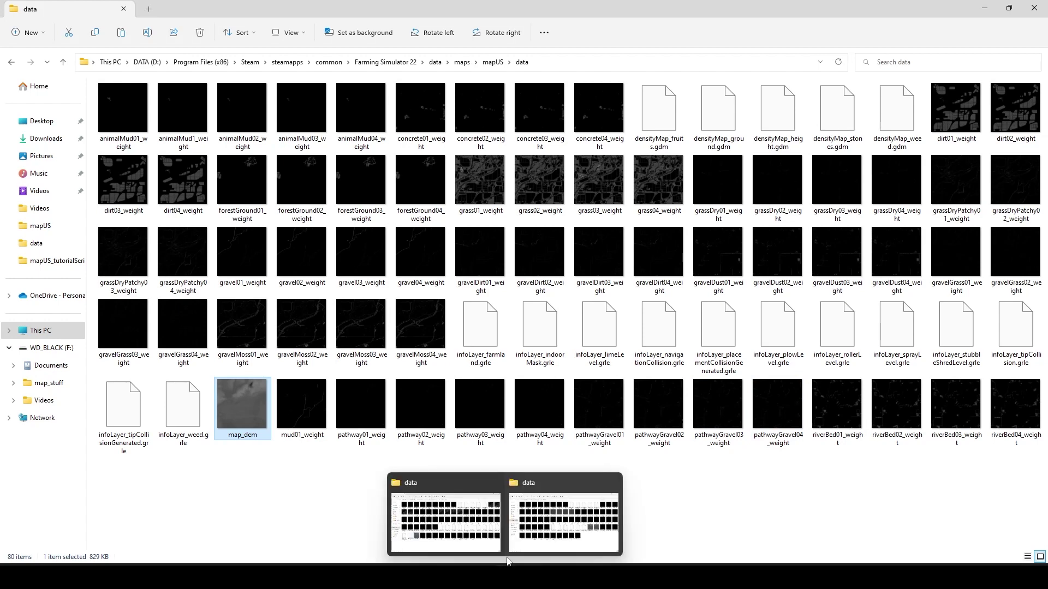
left_click(547, 494)
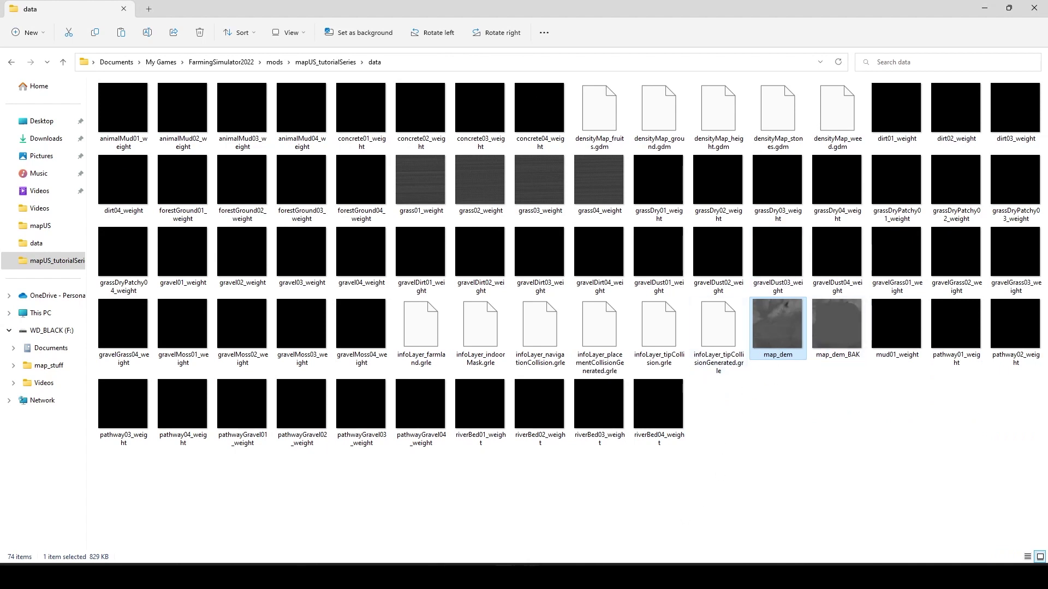
left_click(600, 518)
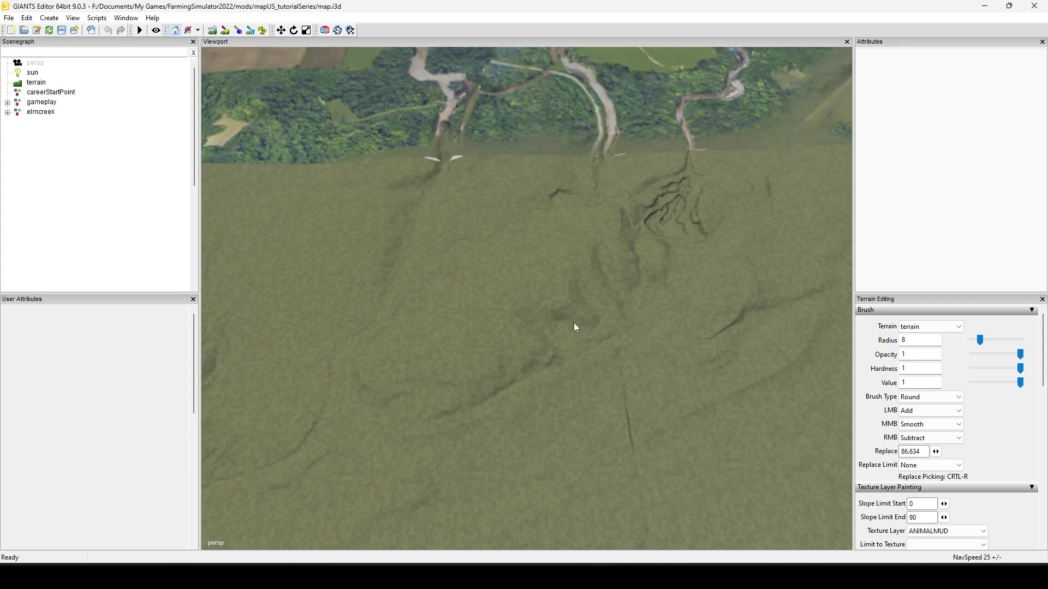
Step: Examine the terrain from above and near ground level, including the flat ground near the silos and the shallow channels
left_click_drag(598, 314, 726, 305, "alt")
left_click_drag(447, 276, 535, 289, "alt")
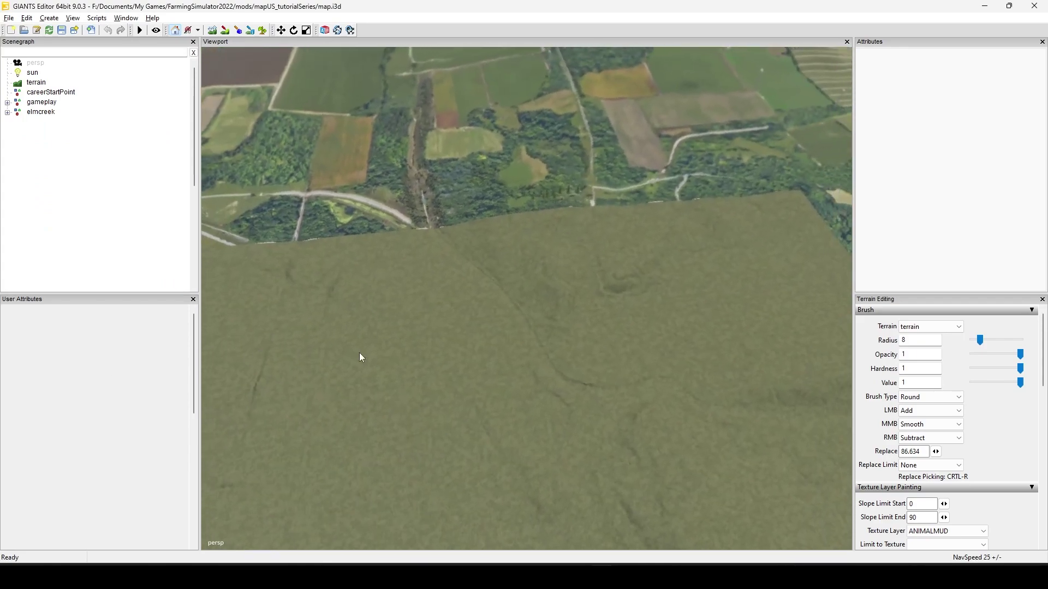
left_click_drag(359, 353, 418, 353, "alt")
right_click_drag(617, 345, 982, 212, "alt")
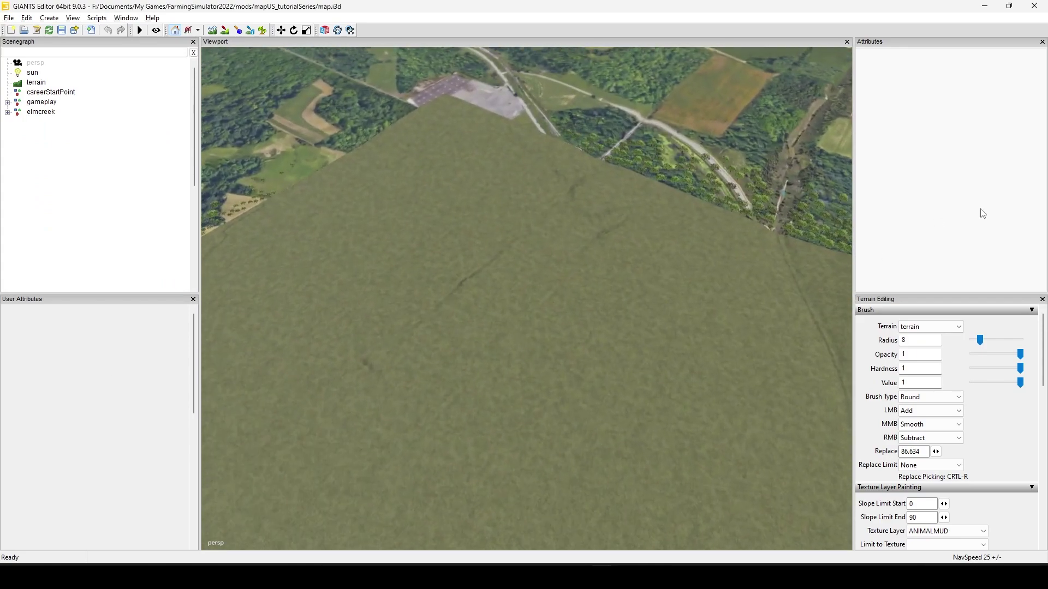
right_click_drag(523, 377, 577, 358, "alt")
left_click_drag(577, 361, 683, 349, "alt")
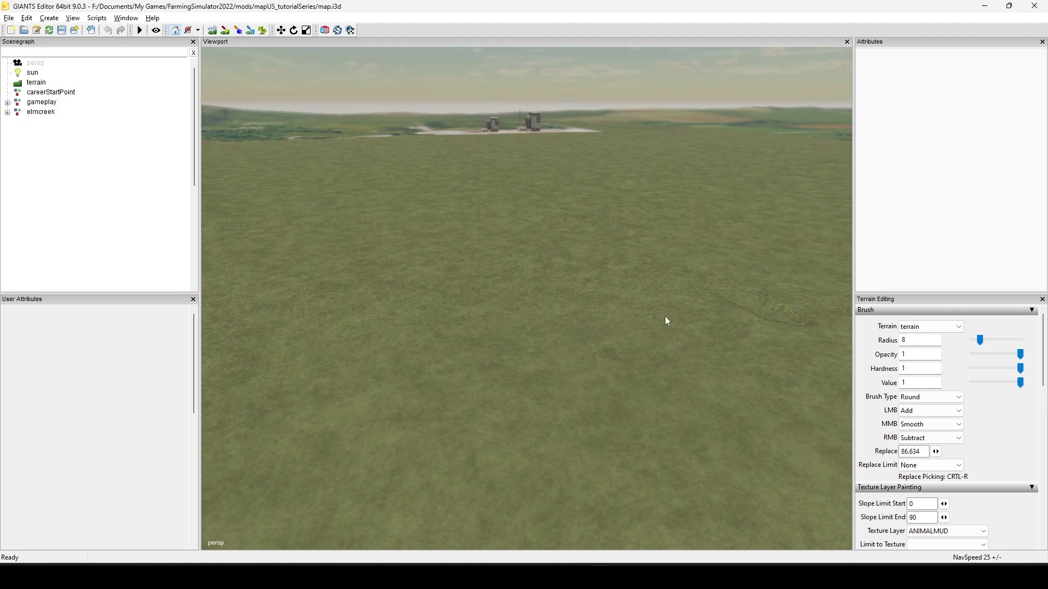
left_click_drag(603, 233, 604, 377, "alt")
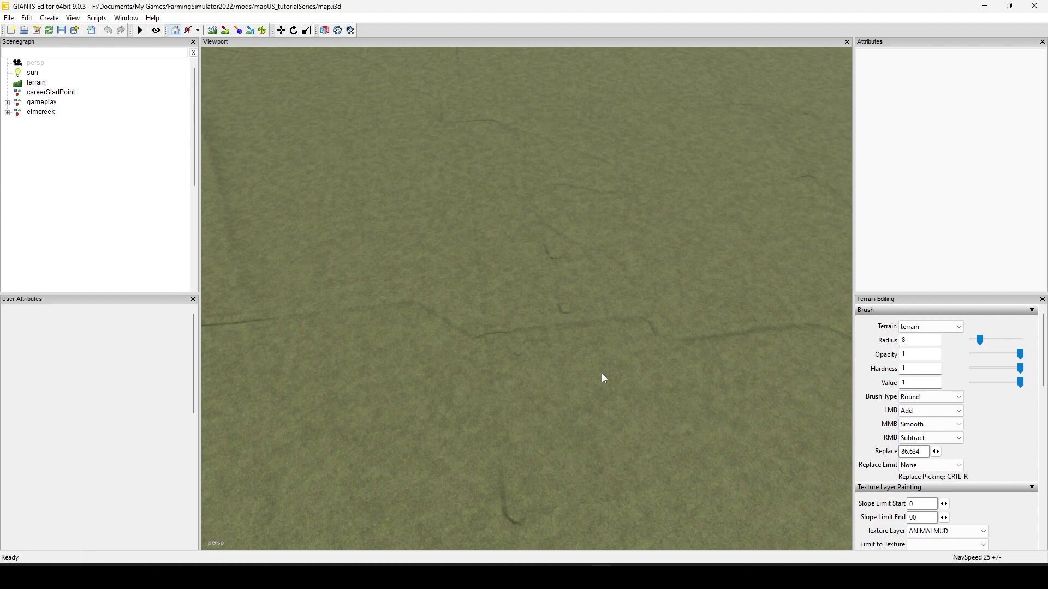
left_click_drag(604, 378, 662, 396, "alt")
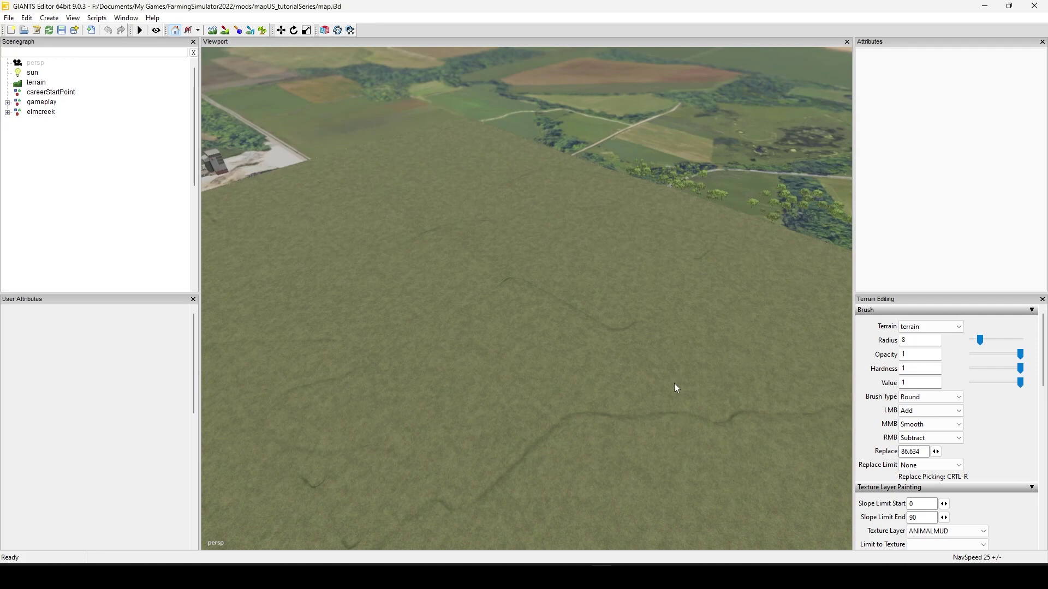
left_click_drag(560, 354, 605, 419, "alt")
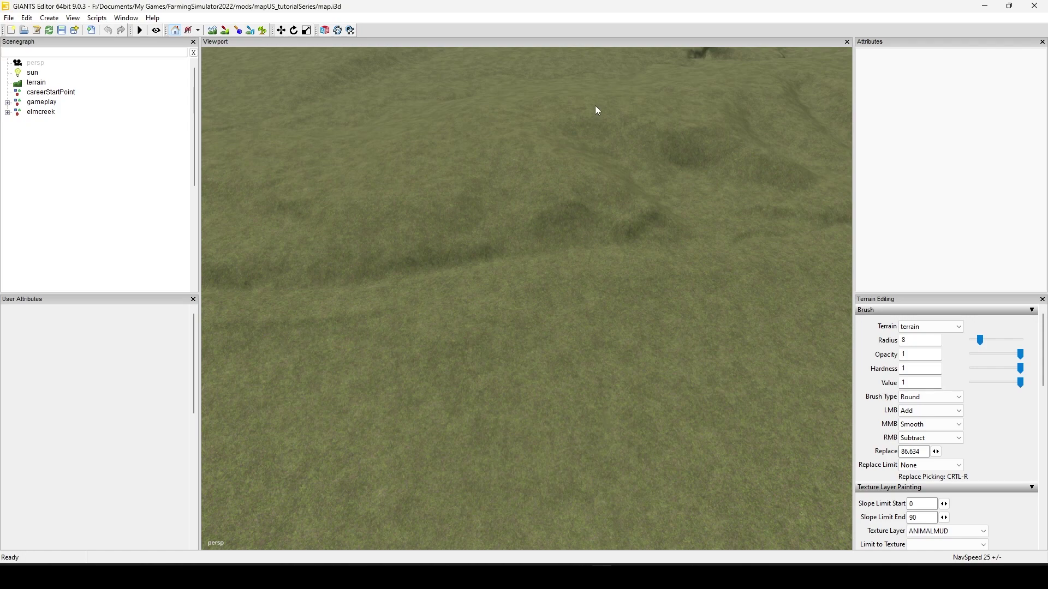
Step: Examine the hills, ravines and stream beds across the terrain and where its borders meet the background landscape
right_click_drag(589, 283, 246, 271, "alt")
middle_click_drag(508, 329, 505, 407, "alt")
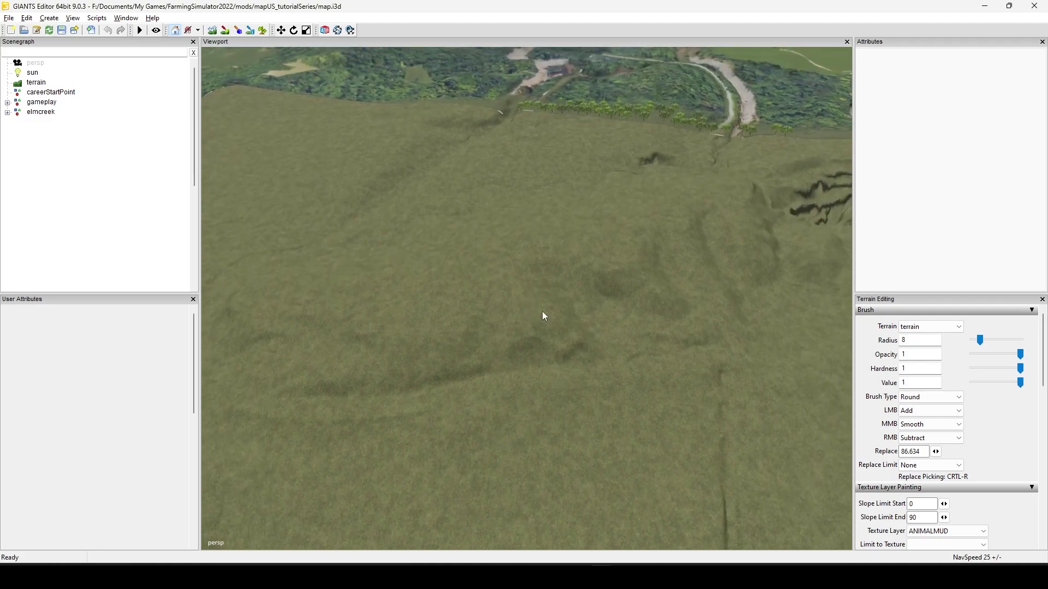
left_click_drag(542, 311, 723, 303, "alt")
right_click_drag(404, 306, 509, 310, "alt")
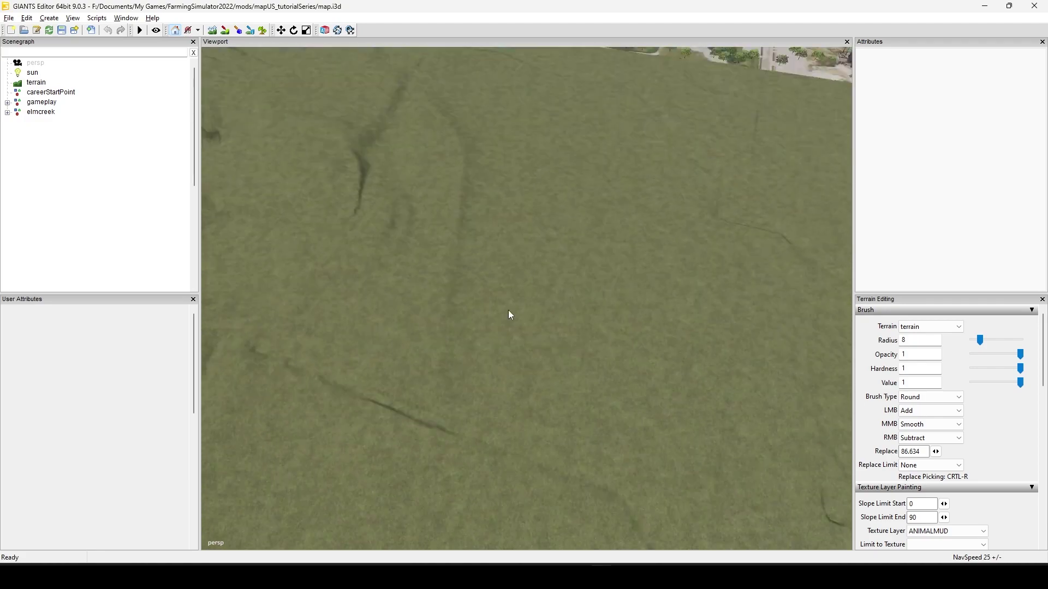
left_click_drag(508, 310, 608, 246, "alt")
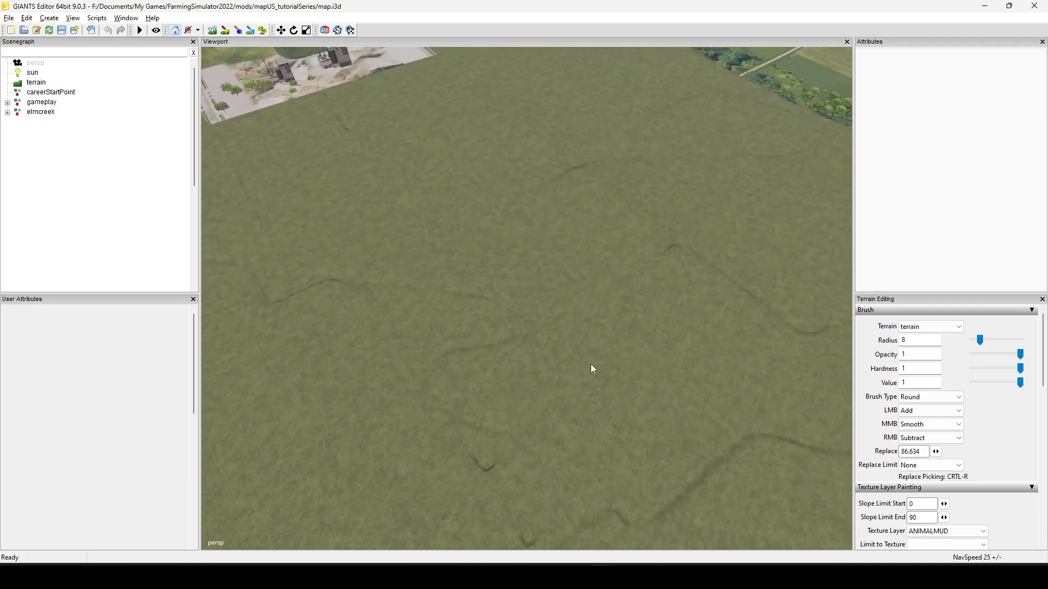
left_click_drag(590, 364, 428, 402, "alt")
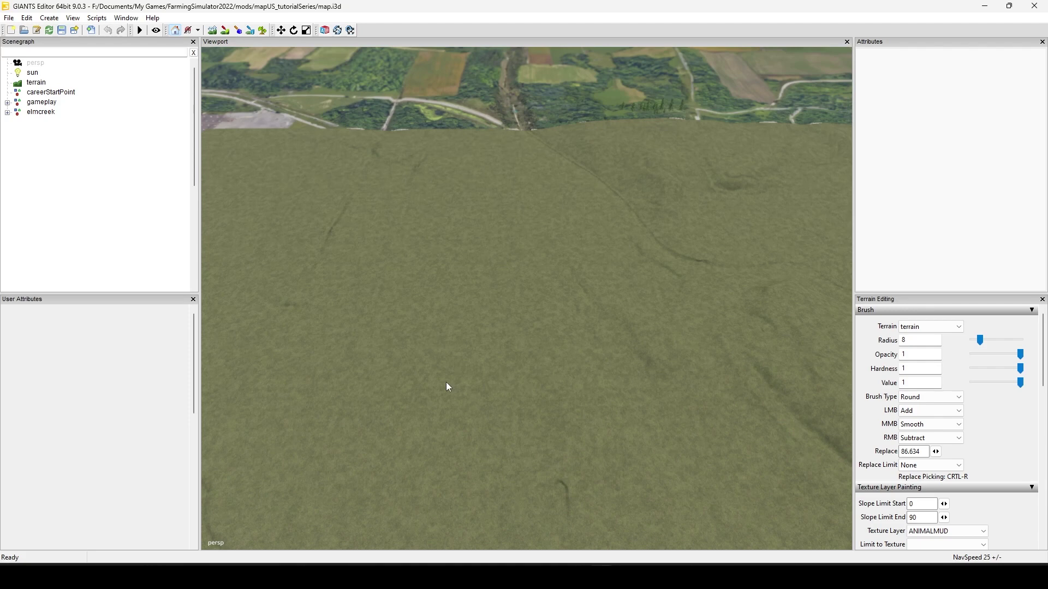
right_click_drag(557, 334, 519, 313)
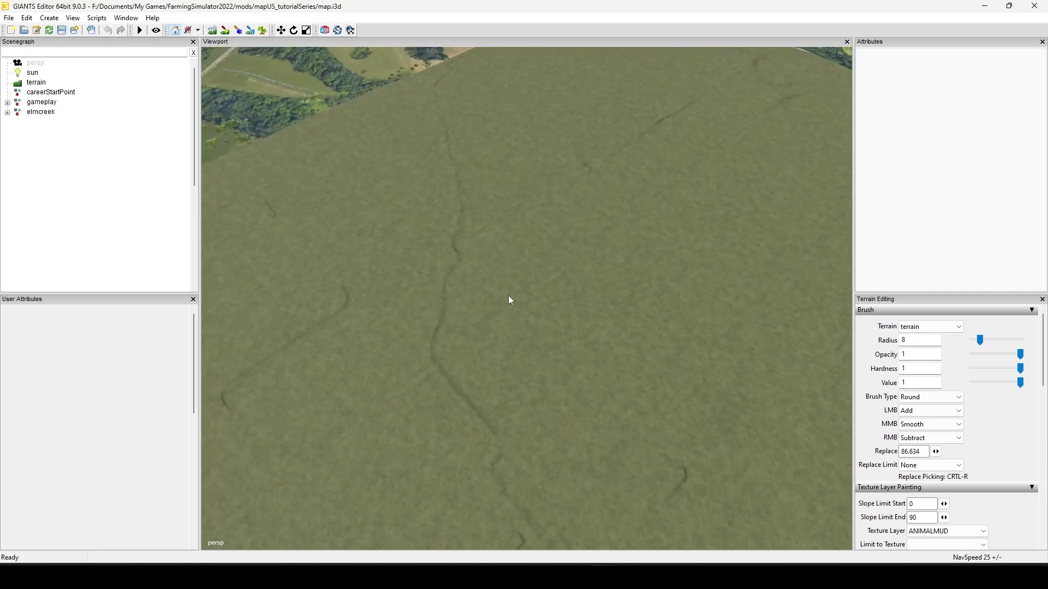
right_click_drag(376, 355, 916, 271)
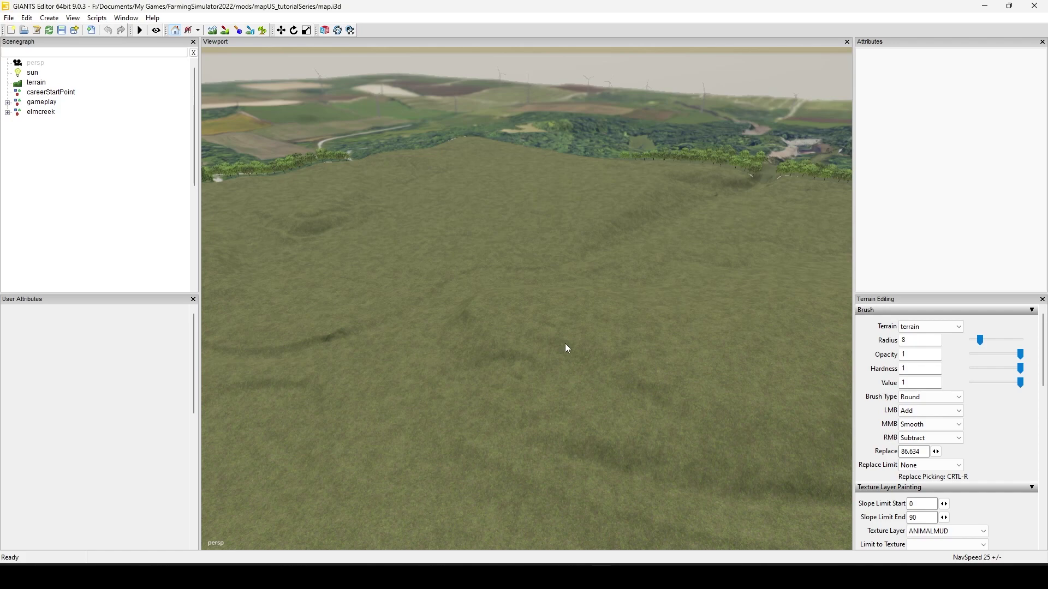
right_click_drag(564, 344, 555, 315)
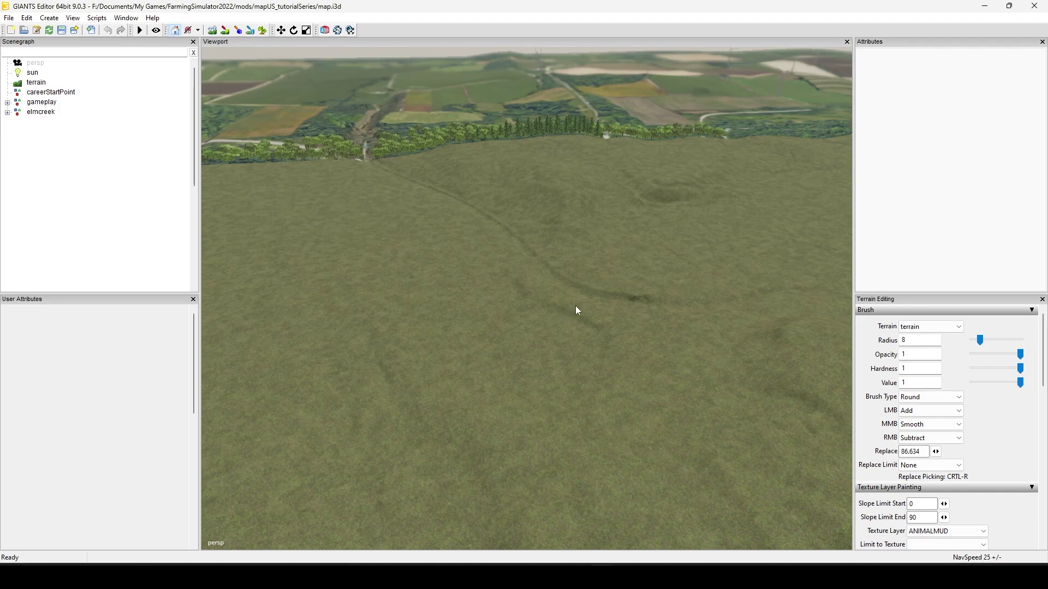
Step: Look at the original map_dem in the Farming Simulator 22 mapUS data folder, then return to GIANTS Editor
right_click_drag(621, 197, 433, 326)
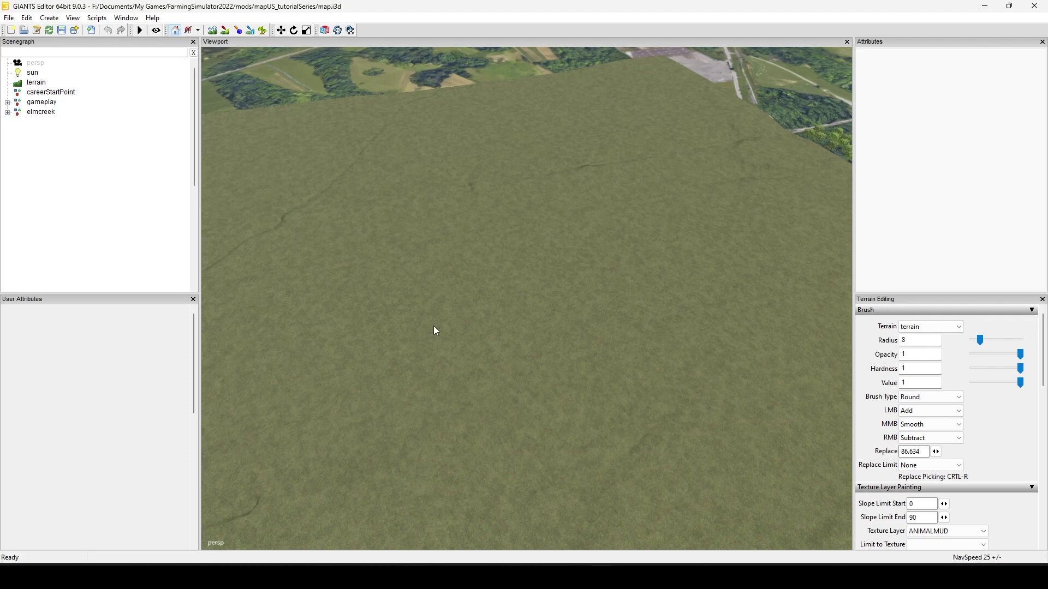
mouse_move(499, 562)
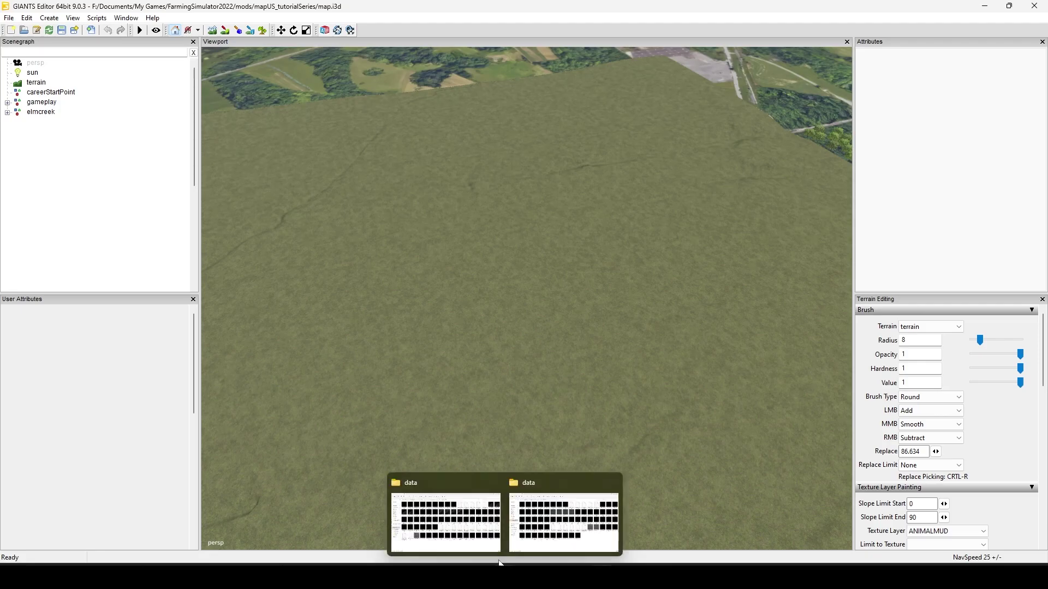
left_click(484, 540)
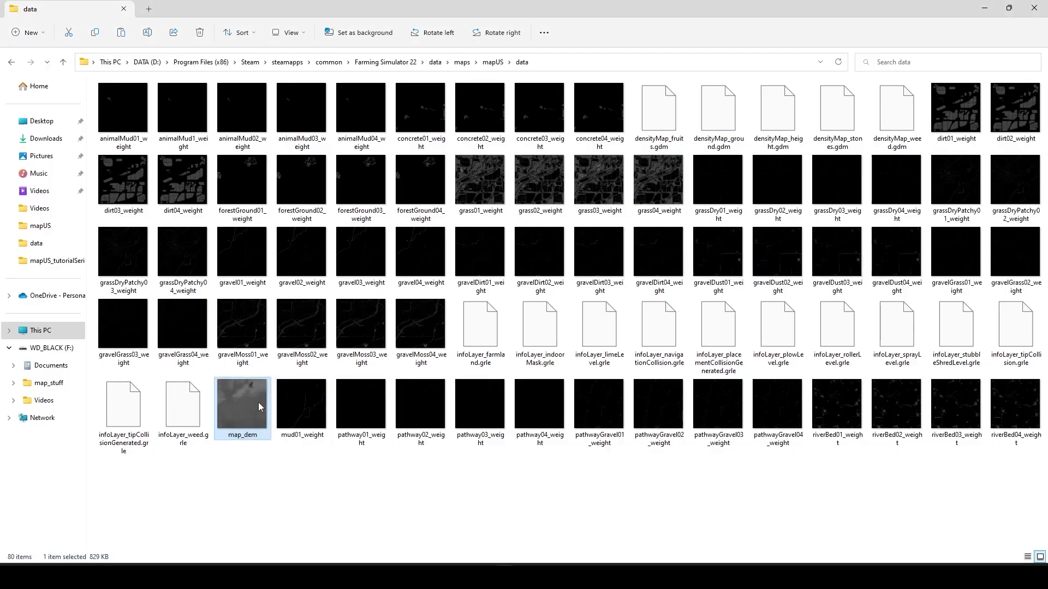
mouse_move(257, 402)
left_click(603, 576)
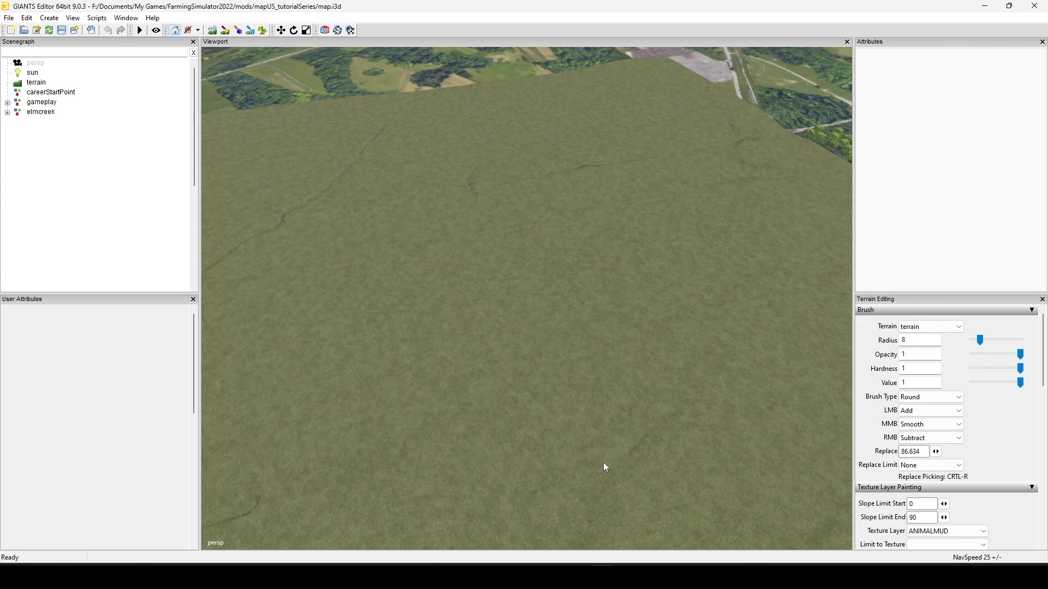
Step: Turn on terrain sculpting and enlarge the round brush to a radius of 171.5
right_click_drag(460, 298, 641, 306)
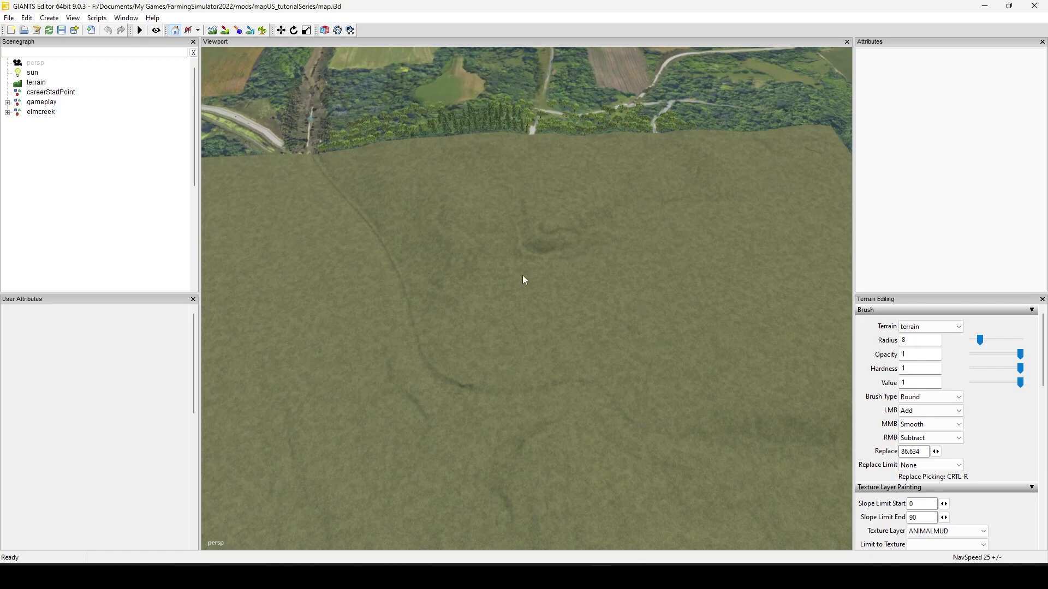
right_click_drag(524, 280, 644, 334)
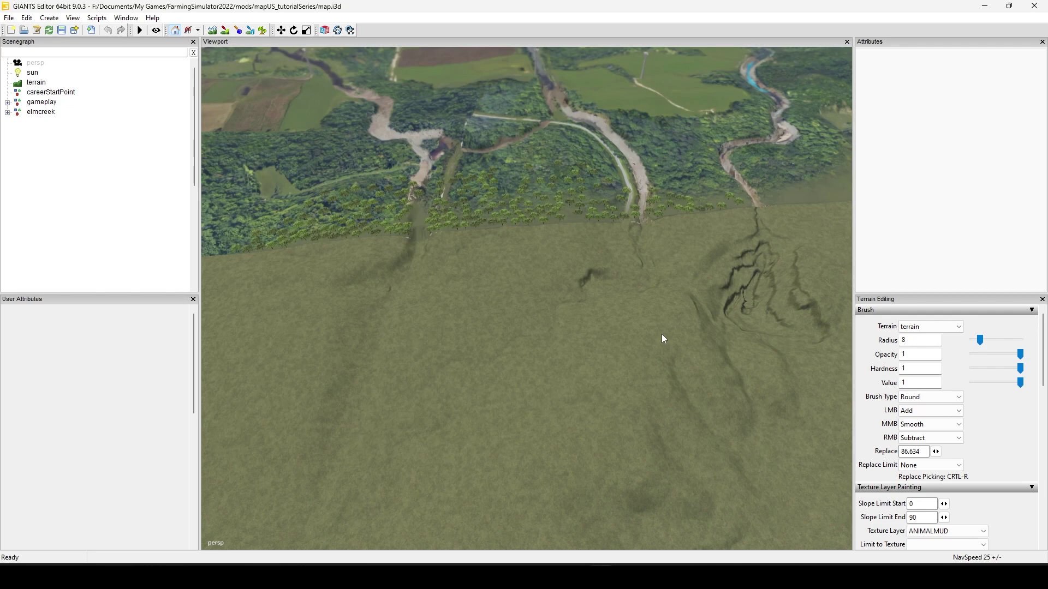
left_click_drag(642, 319, 532, 276, "alt")
left_click_drag(633, 284, 582, 437, "alt")
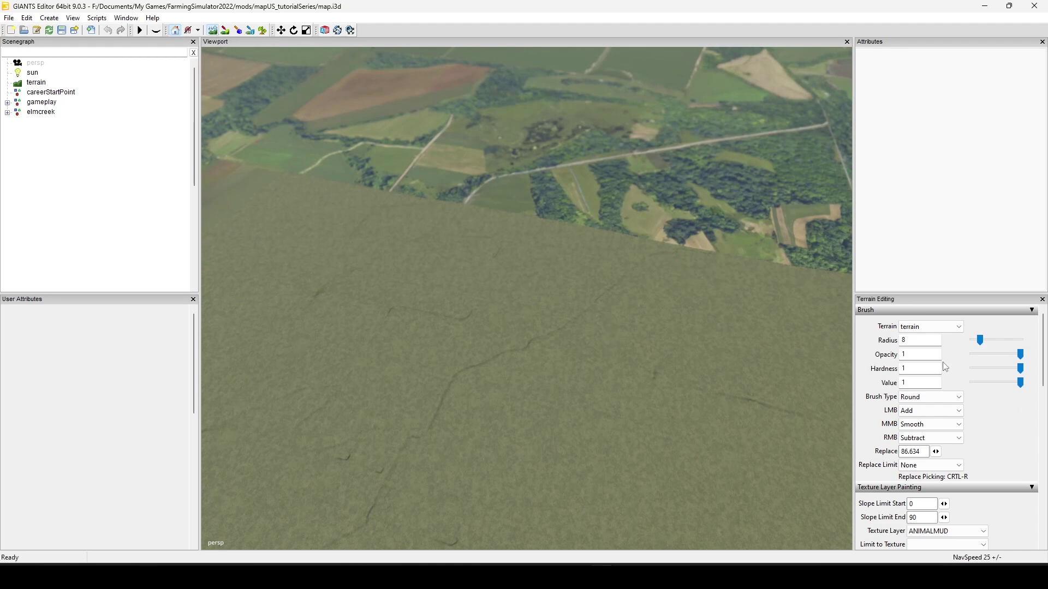
left_click_drag(981, 340, 1025, 344)
scroll(601, 368, "up", 1, "ctrl")
scroll(548, 367, "up", 3, "ctrl")
scroll(544, 372, "up", 10, "ctrl")
scroll(546, 373, "up", 10, "ctrl")
scroll(544, 371, "down", 3, "ctrl")
Step: Smooth out the shallow channels across the flat ground near the silos with the large brush
mouse_move(590, 403)
left_mouse_down("alt")
mouse_move(506, 381)
mouse_move(486, 401)
left_mouse_up("alt")
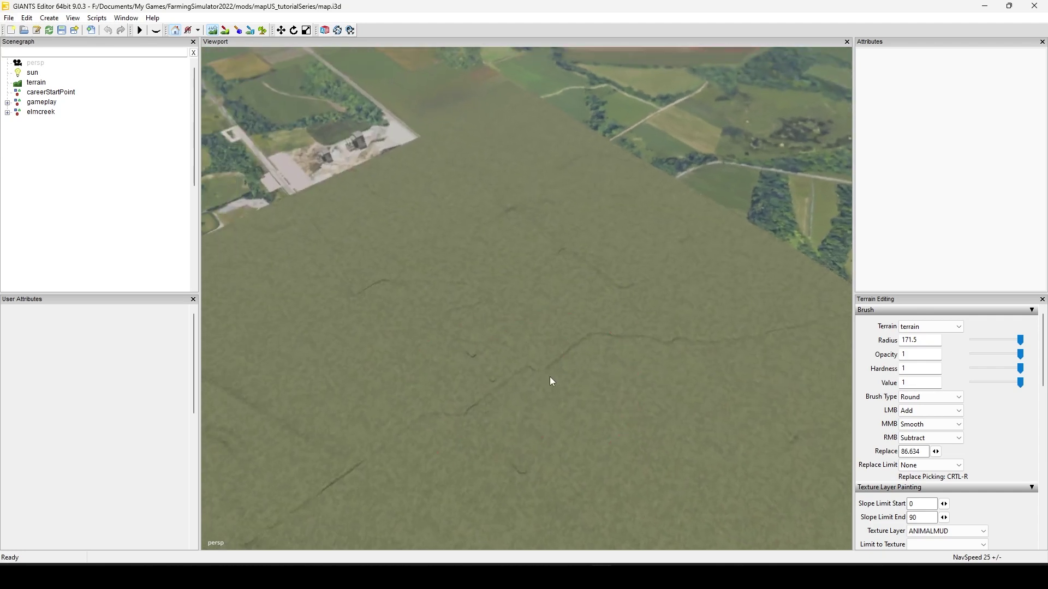
left_click_drag(549, 377, 496, 411, "alt")
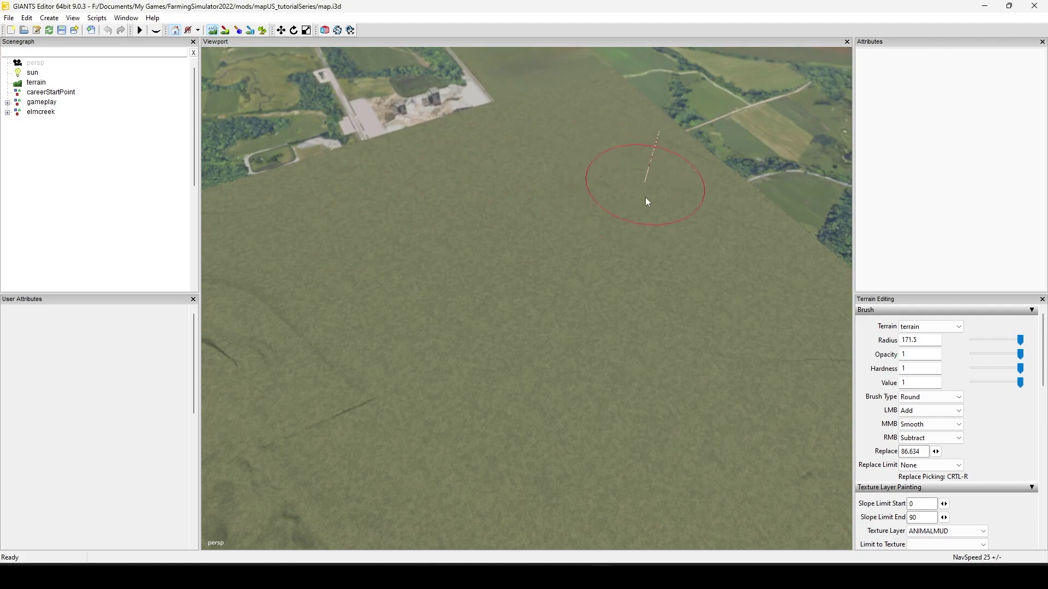
left_click_drag(555, 211, 523, 228, "alt")
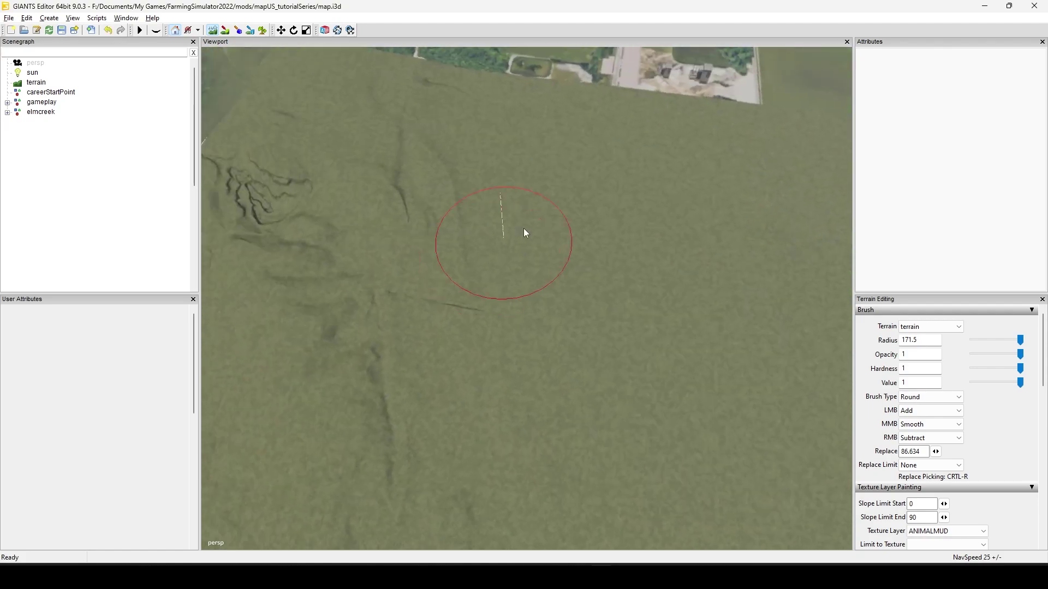
middle_click_drag(523, 228, 506, 358, "alt")
mouse_move(508, 363)
left_mouse_down("alt")
mouse_move(397, 335)
mouse_move(129, 374)
mouse_move(499, 367)
left_mouse_up("alt")
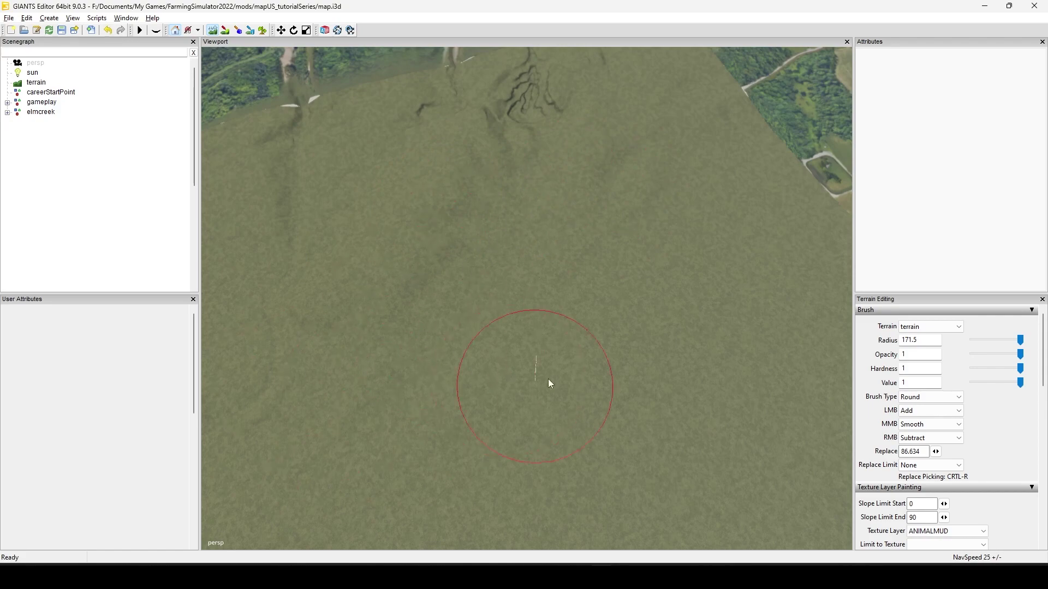
Step: Smooth the channels and slopes across the rest of the terrain, working out toward the wooded and farmland borders
right_click_drag(548, 379, 437, 362)
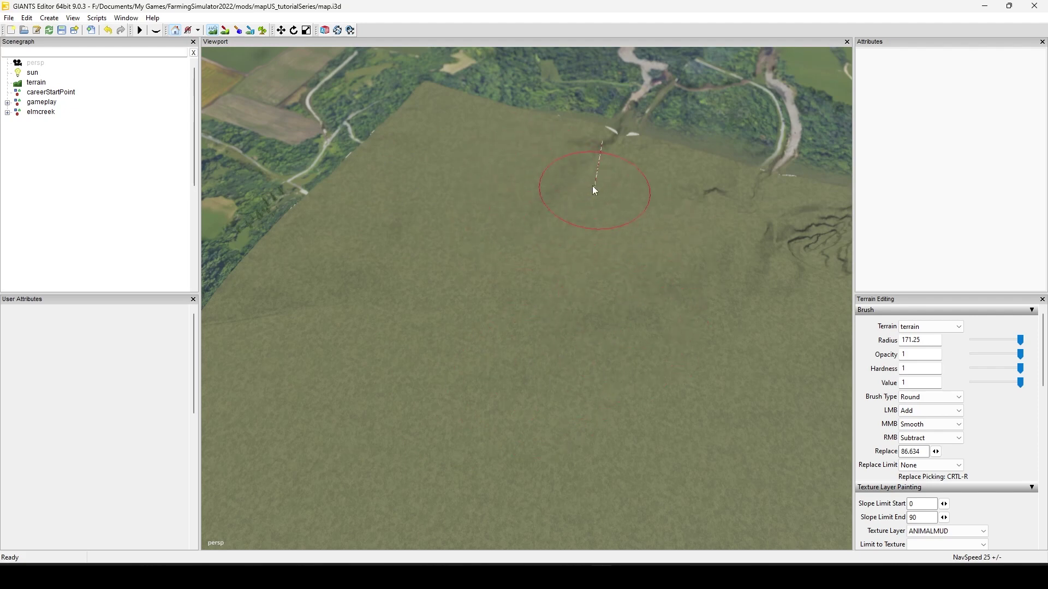
left_click_drag(450, 356, 595, 322, "alt")
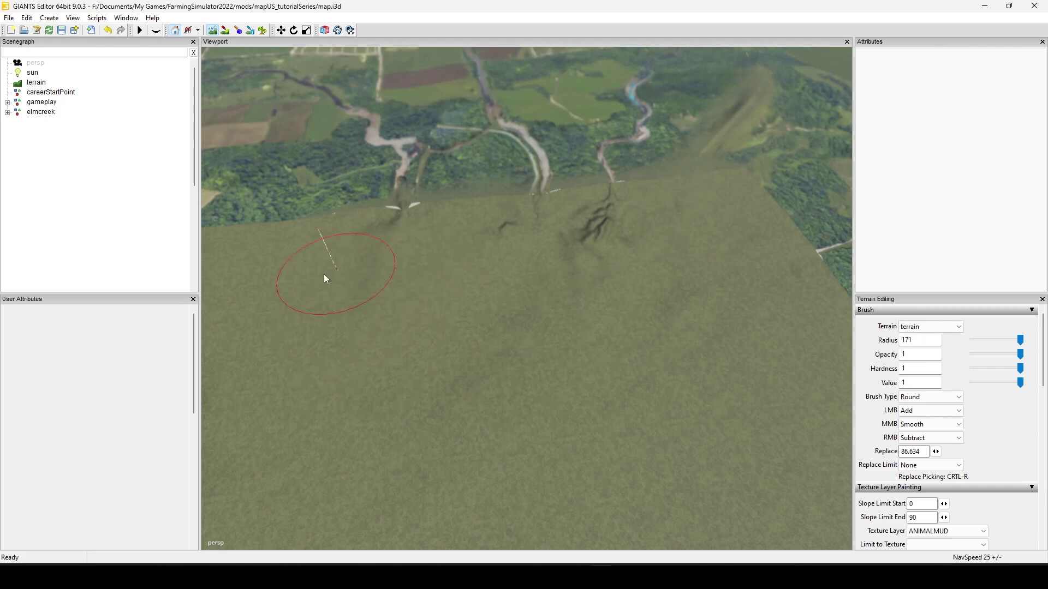
mouse_move(618, 427)
left_mouse_down("alt")
mouse_move(607, 409)
mouse_move(552, 393)
mouse_move(514, 413)
mouse_move(382, 429)
left_mouse_up("alt")
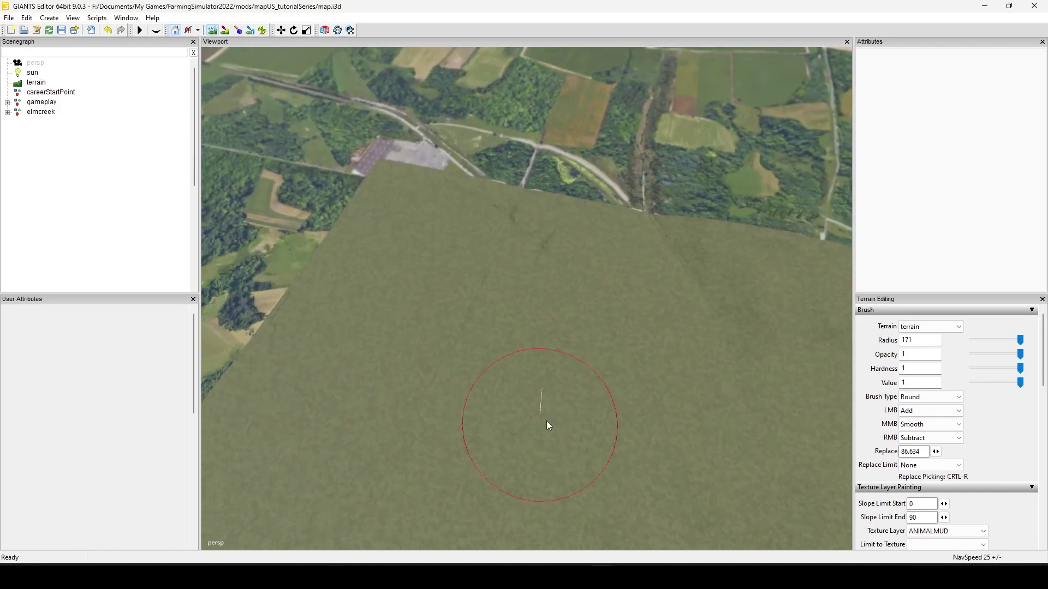
left_click_drag(547, 424, 393, 458, "alt")
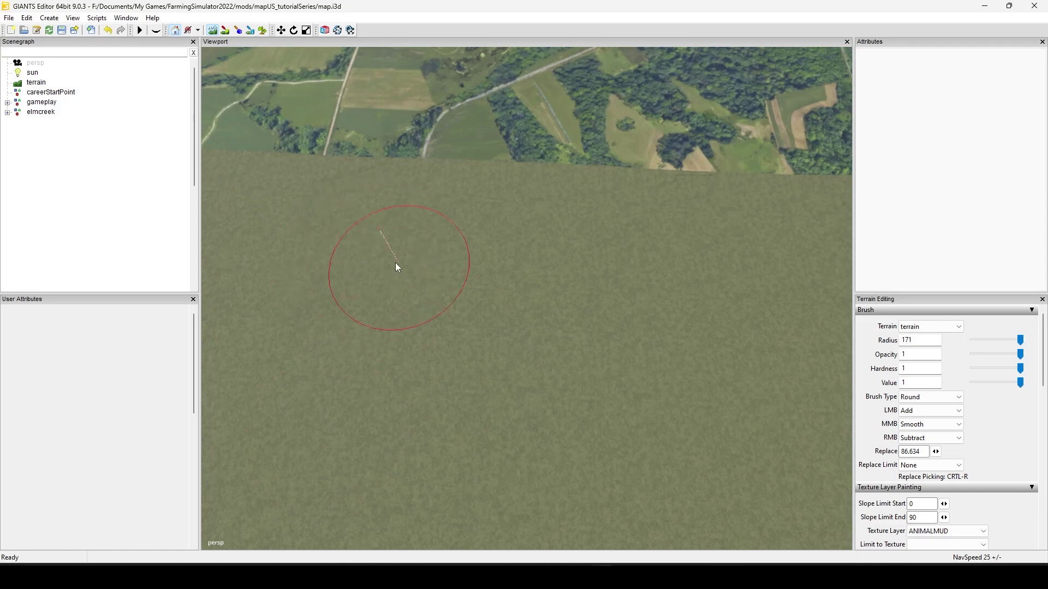
mouse_move(437, 409)
left_mouse_down("alt")
mouse_move(587, 386)
mouse_move(502, 448)
mouse_move(753, 304)
mouse_move(615, 346)
left_mouse_up("alt")
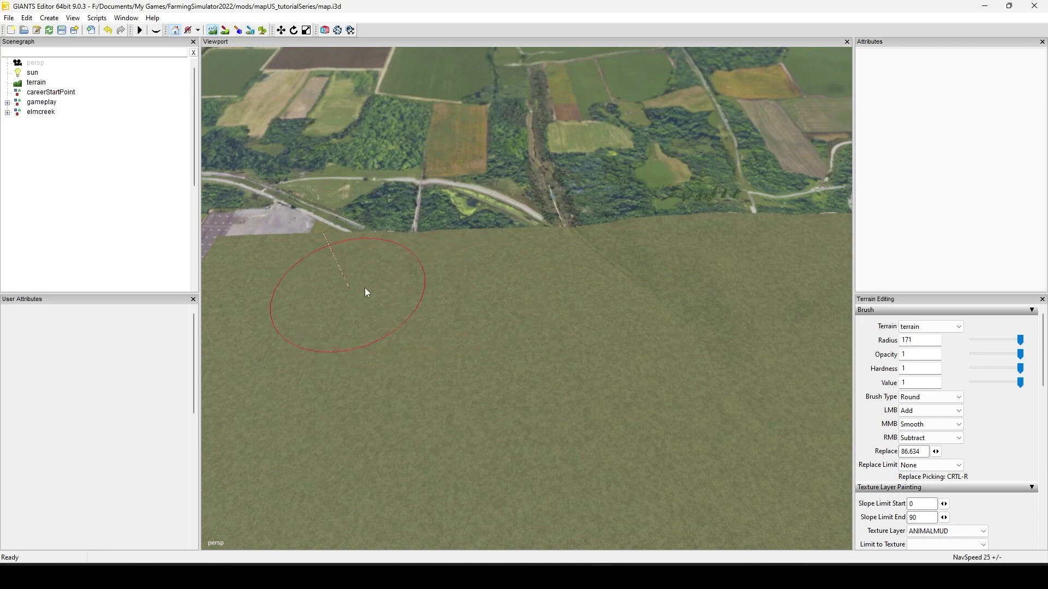
left_click_drag(448, 370, 588, 381, "alt")
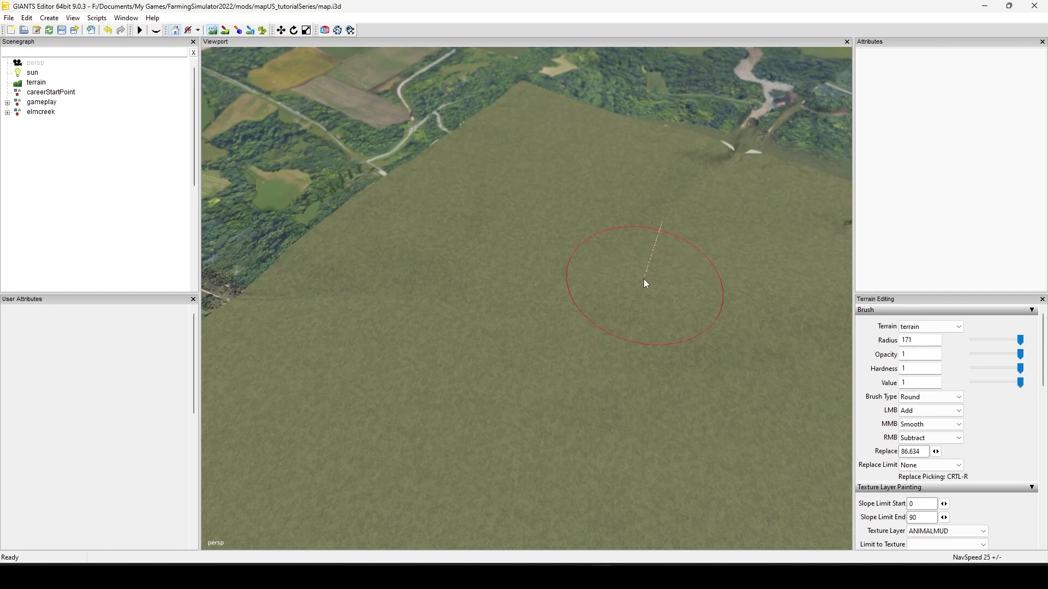
Step: Smooth the terrain around the stream outlets and soften the branching ravine near the forested map border
scroll(653, 355, "down", 5)
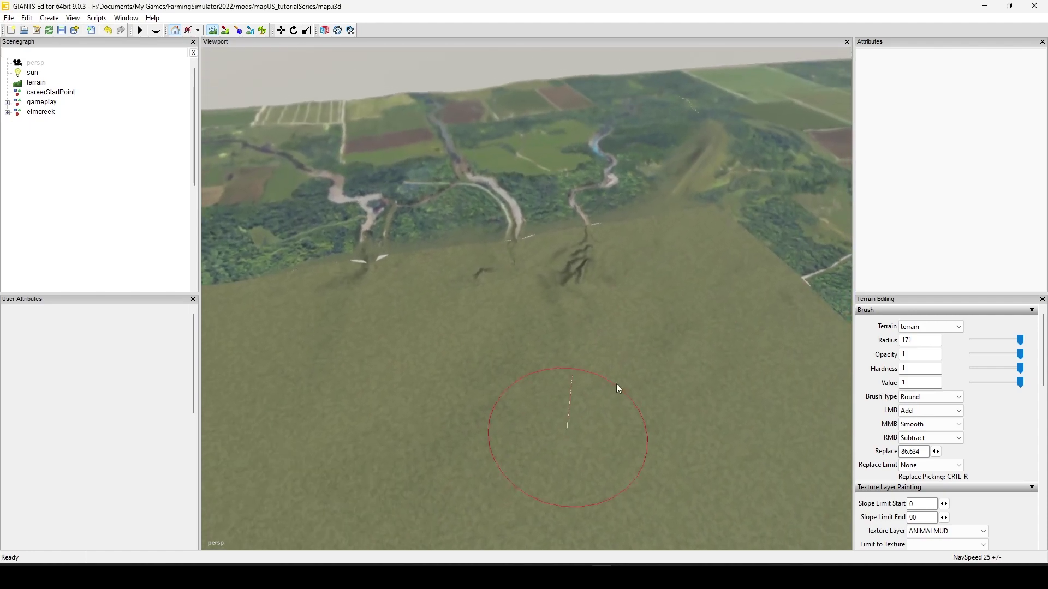
middle_click_drag(617, 384, 421, 407, "alt")
right_click_drag(420, 407, 958, 244, "alt")
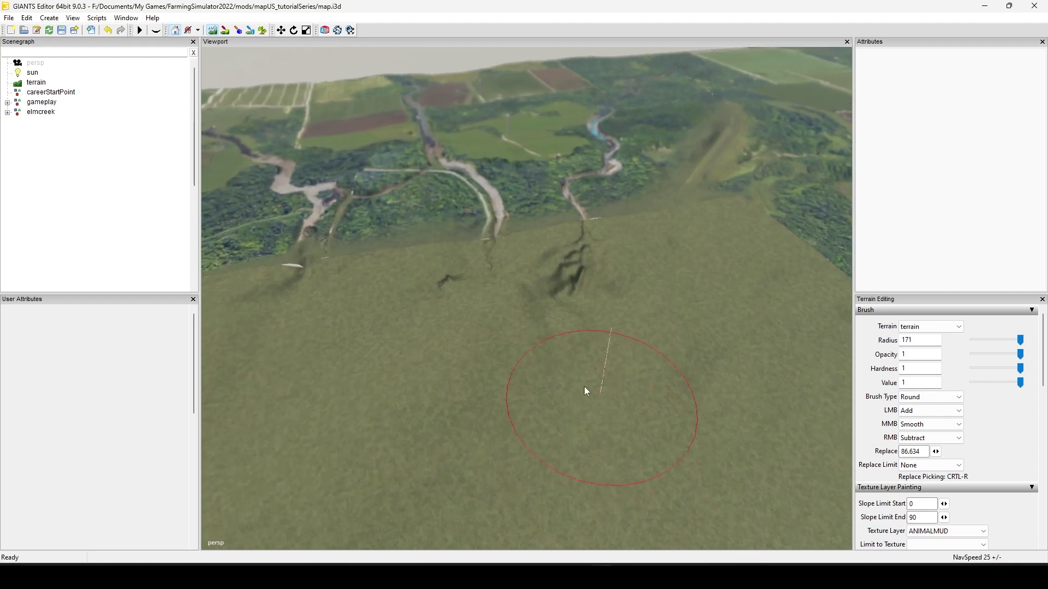
mouse_move(423, 304)
middle_mouse_down()
mouse_move(487, 314)
mouse_move(339, 372)
mouse_move(261, 427)
mouse_move(508, 395)
middle_mouse_up()
mouse_move(508, 395)
left_mouse_down("alt")
mouse_move(519, 384)
mouse_move(450, 333)
left_mouse_up("alt")
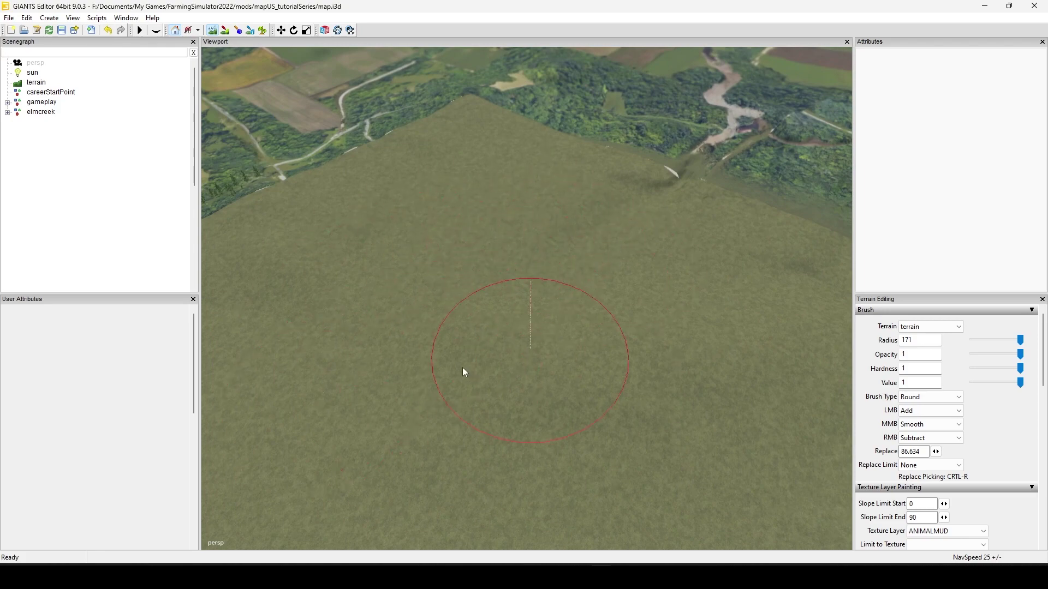
mouse_move(468, 398)
left_mouse_down("alt")
mouse_move(636, 362)
mouse_move(388, 380)
mouse_move(781, 252)
mouse_move(547, 194)
mouse_move(486, 218)
mouse_move(535, 310)
left_mouse_up("alt")
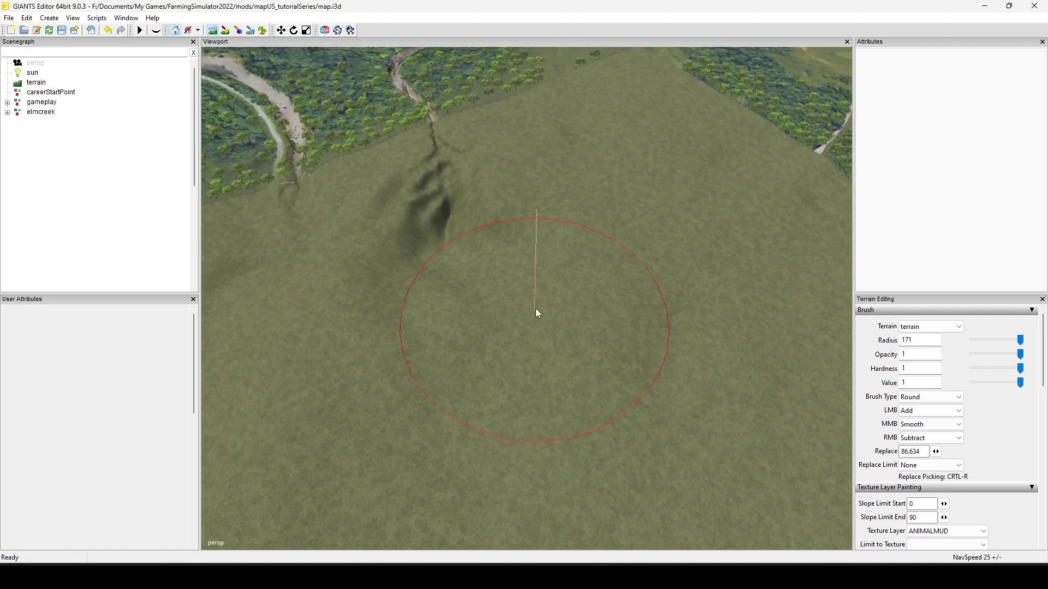
Step: Reduce the brush radius to 59 for detailed work on the ravine below the rock outcrop
scroll(545, 299, "down", 20)
scroll(503, 269, "down", 20)
scroll(438, 242, "down", 5)
mouse_move(437, 243)
left_mouse_down("alt")
mouse_move(476, 276)
mouse_move(470, 309)
left_mouse_up("alt")
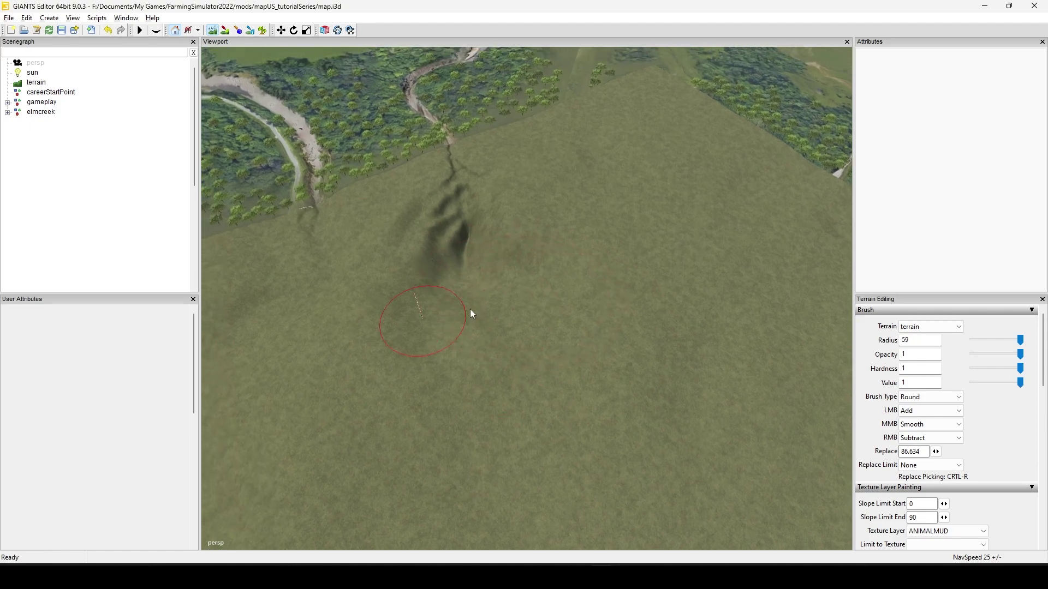
right_click_drag(470, 309, 982, 221, "alt")
right_click_drag(662, 227, 702, 309, "alt")
left_click_drag(702, 309, 502, 349, "alt")
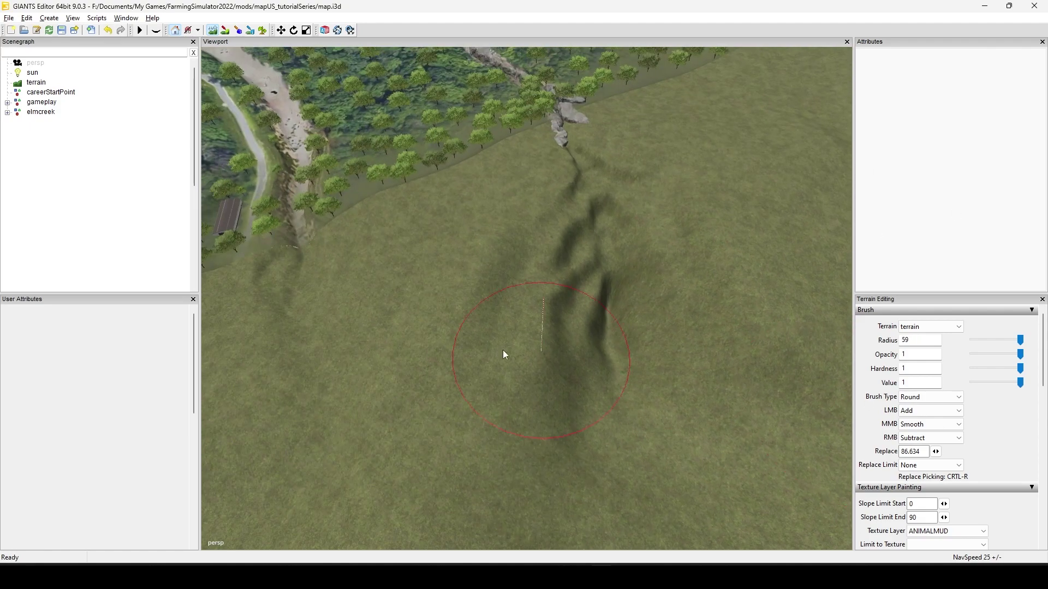
right_click_drag(502, 349, 566, 419, "alt")
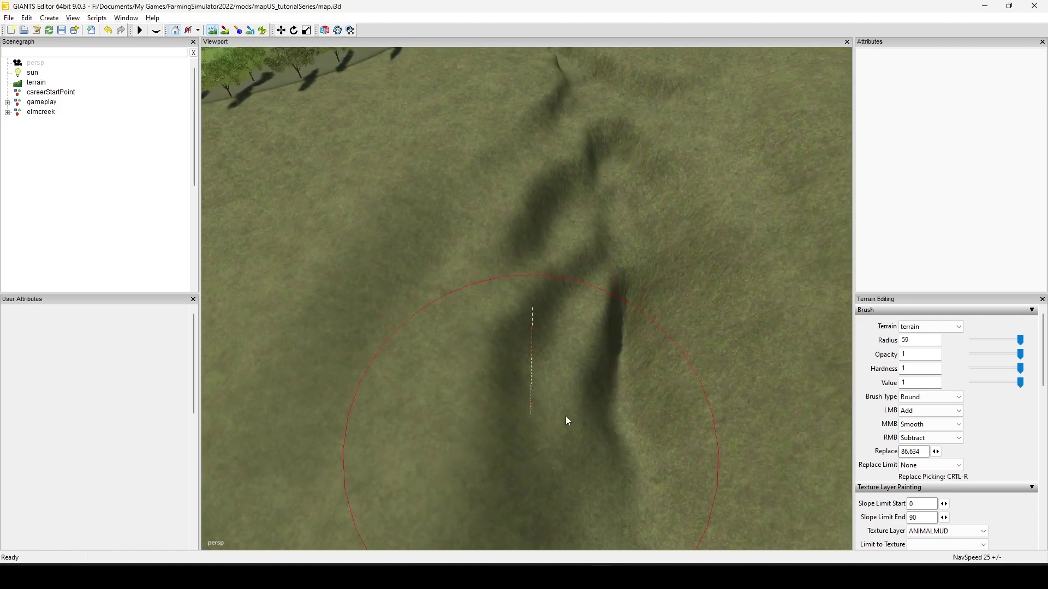
left_click_drag(566, 419, 438, 383, "alt")
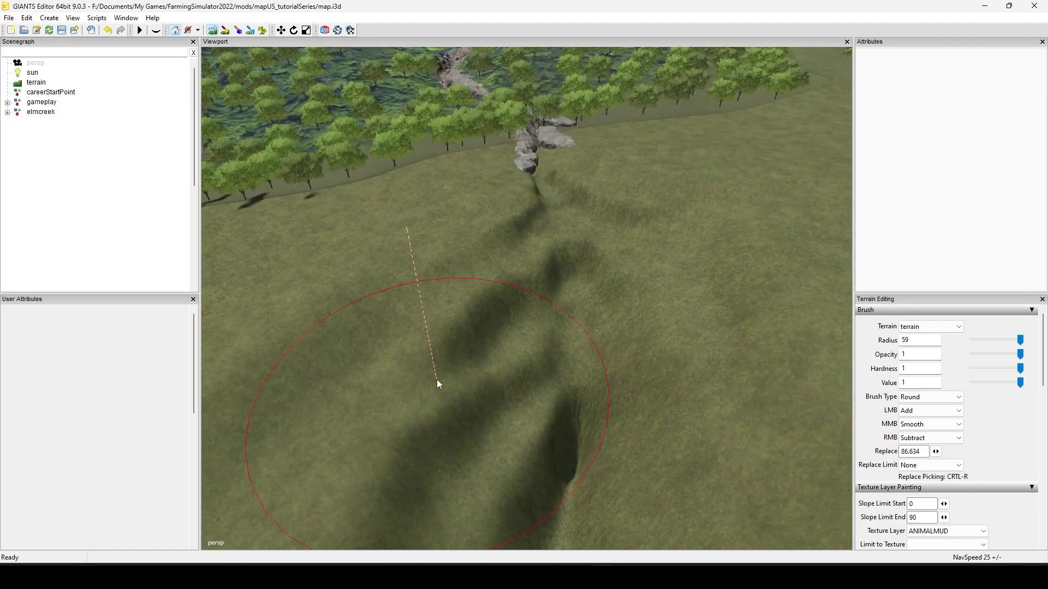
Step: Switch the Subtract brush action to Replace and sample 105.793 from the terrain beside the ravine as the replace height
left_click(960, 438)
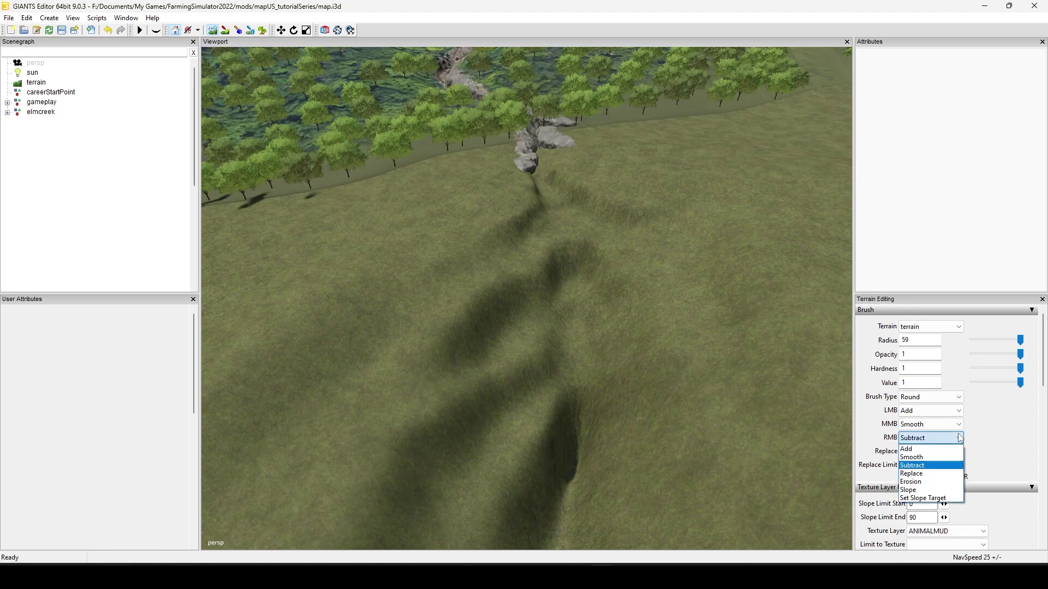
left_click(939, 474)
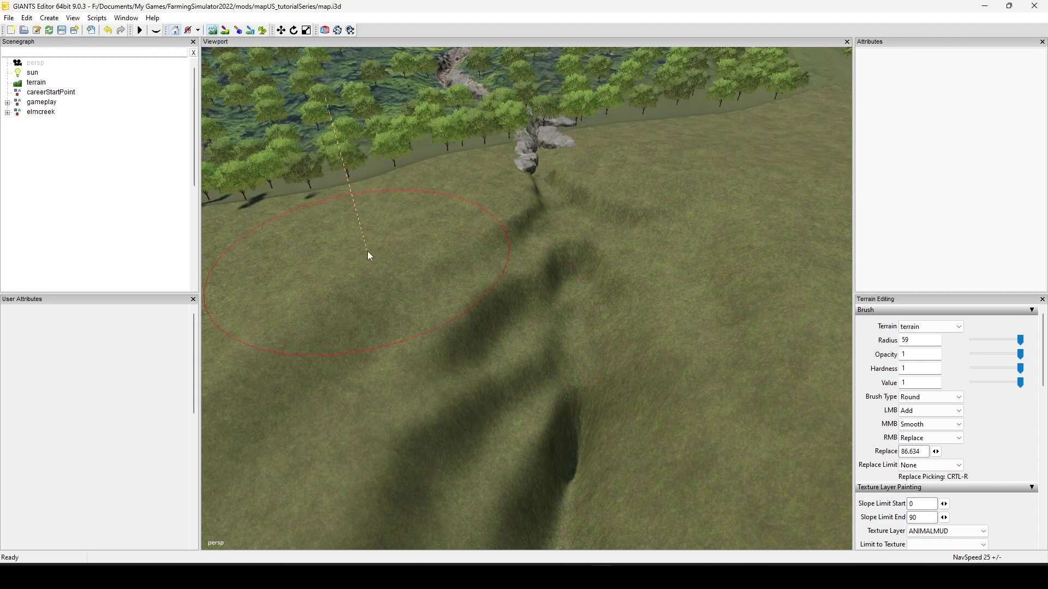
scroll(417, 277, "down", 5)
key("ctrl+r")
Step: Fill the ravine below the rock outcrop by painting it with the sampled replace height
mouse_move(542, 325)
right_mouse_down()
mouse_move(554, 323)
mouse_move(377, 418)
mouse_move(322, 431)
right_mouse_up()
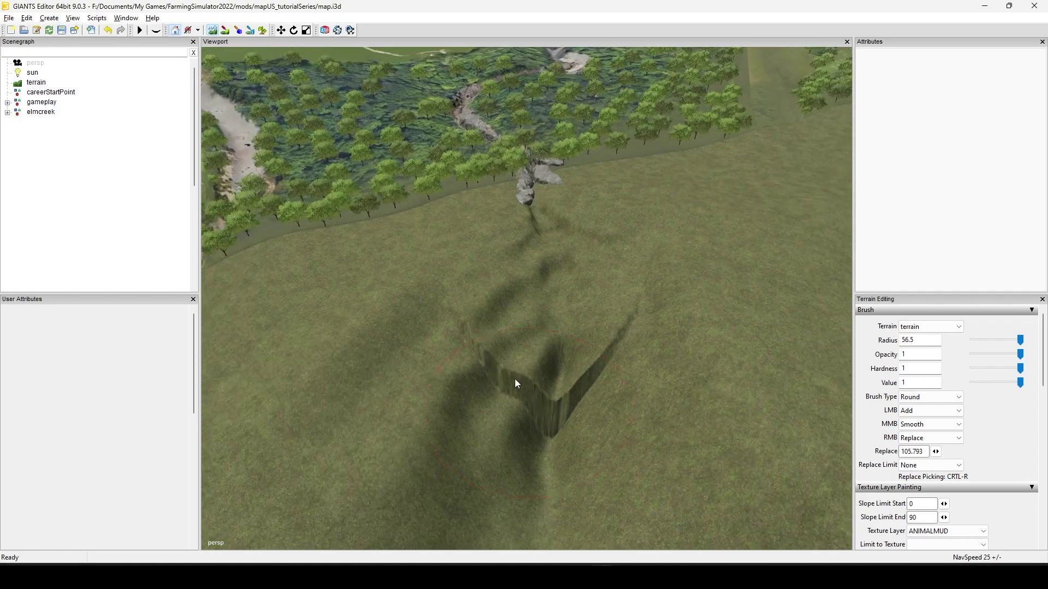
left_click_drag(516, 384, 449, 110, "alt")
left_click(512, 207)
left_click(551, 217)
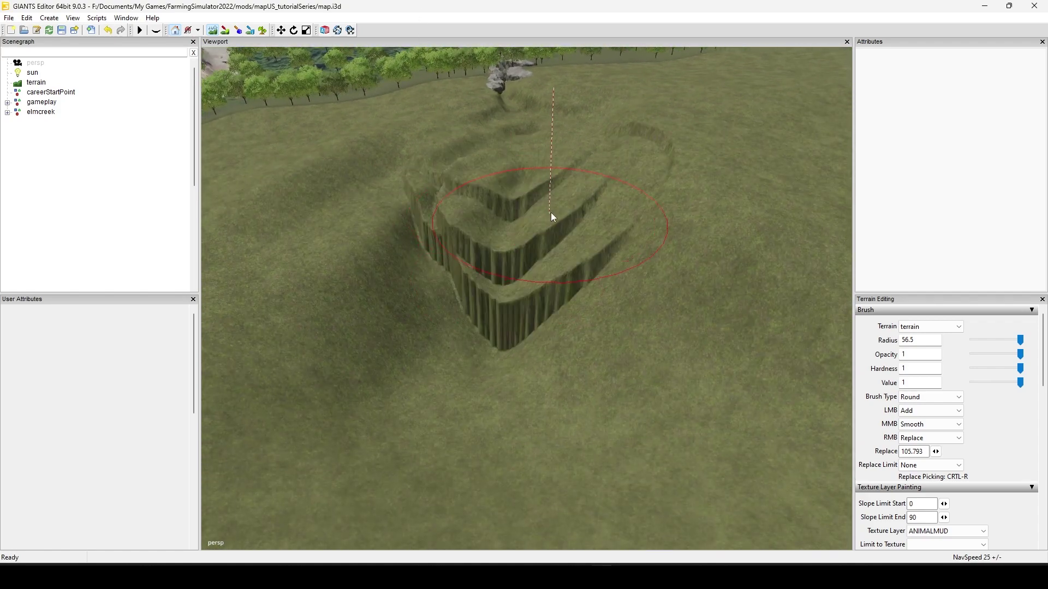
left_click(412, 216)
left_click(407, 268)
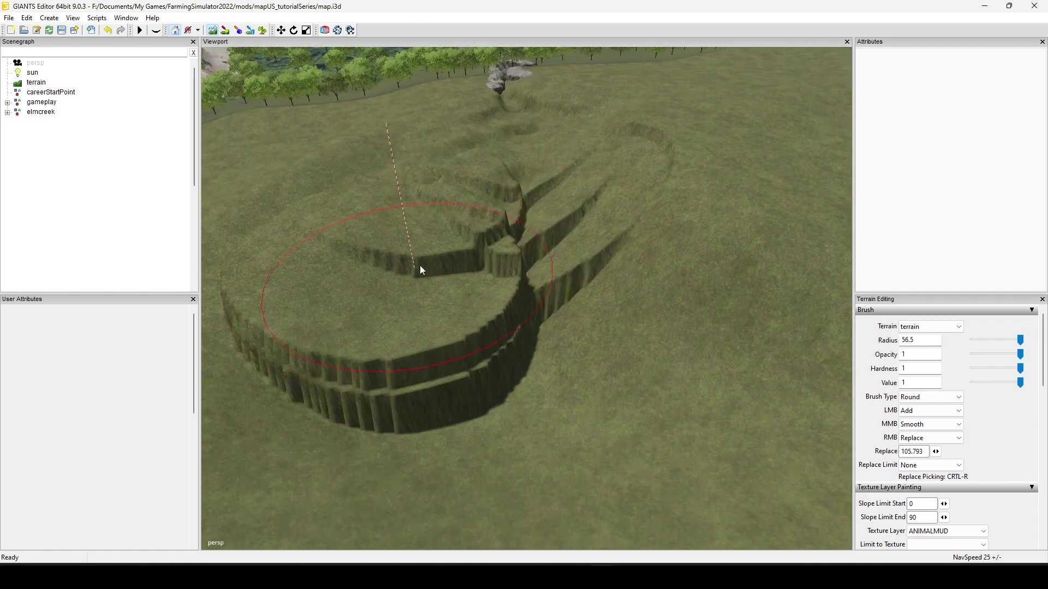
right_click_drag(481, 266, 460, 410, "alt")
left_click_drag(459, 410, 600, 23, "alt")
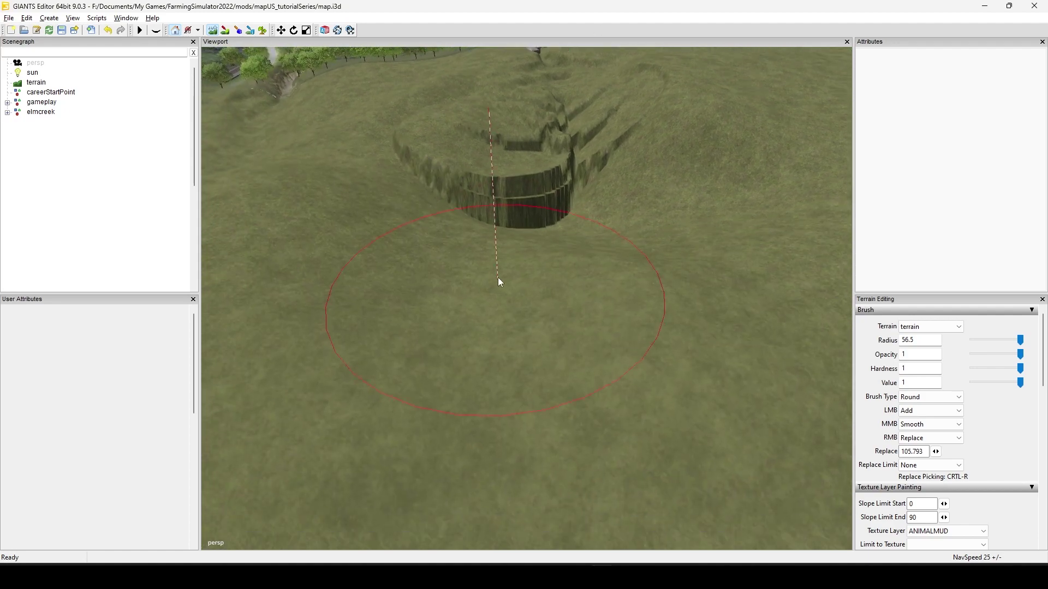
Step: Extend the leveled area from the filled ravine over the lower ground beside it at the 105.793 replace height
mouse_move(457, 168)
right_mouse_down()
mouse_move(440, 180)
mouse_move(456, 199)
mouse_move(499, 204)
mouse_move(544, 184)
mouse_move(559, 133)
mouse_move(592, 140)
mouse_move(662, 185)
right_mouse_up()
middle_click_drag(660, 182, 9, 311, "alt")
scroll(464, 345, "down", 1)
middle_click_drag(464, 345, 163, 338, "alt")
left_click_drag(441, 326, 553, 324, "alt")
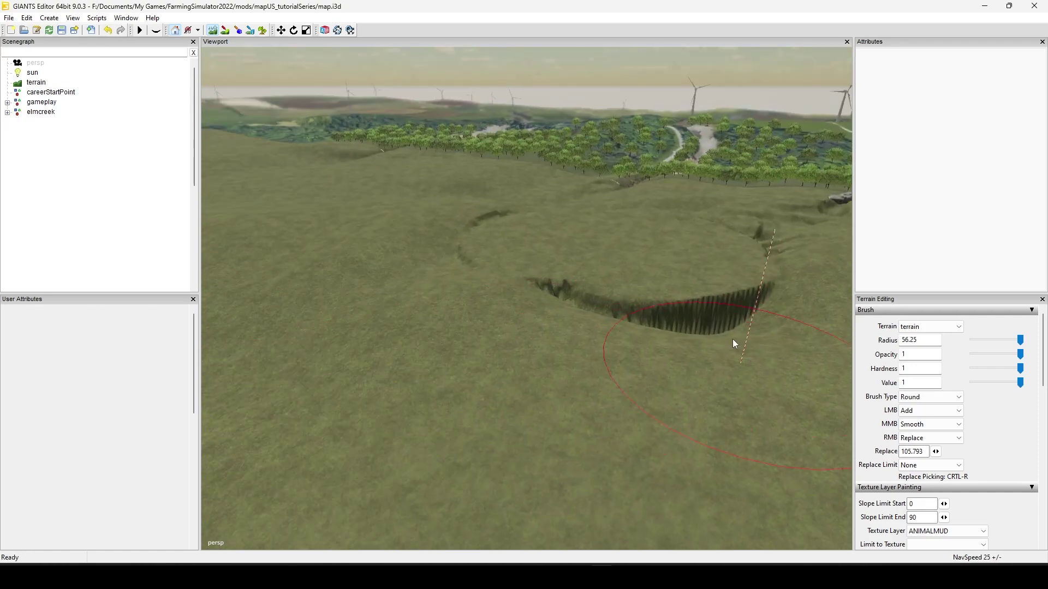
Step: Level the remaining edges of the filled ravine and the surrounding ground by painting them with the 105.793 replace height
mouse_move(733, 339)
left_mouse_down("alt")
mouse_move(562, 402)
mouse_move(527, 371)
mouse_move(523, 405)
left_mouse_up("alt")
right_click_drag(522, 404, 384, 376, "alt")
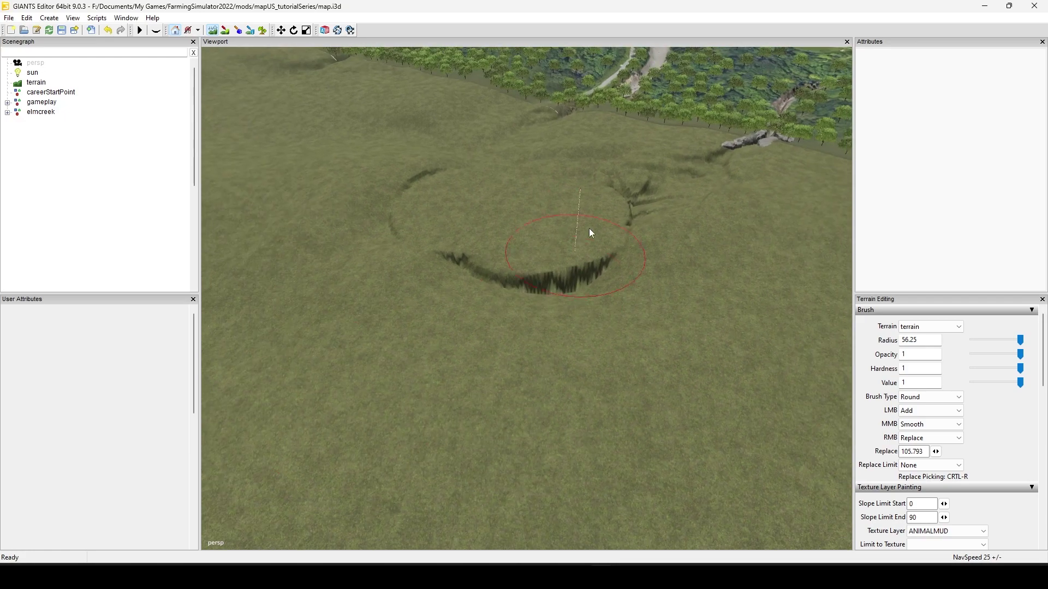
mouse_move(590, 212)
right_mouse_down()
mouse_move(611, 193)
mouse_move(573, 259)
mouse_move(500, 242)
mouse_move(581, 358)
right_mouse_up()
mouse_move(581, 358)
left_mouse_down("alt")
mouse_move(432, 314)
mouse_move(540, 293)
mouse_move(409, 362)
left_mouse_up("alt")
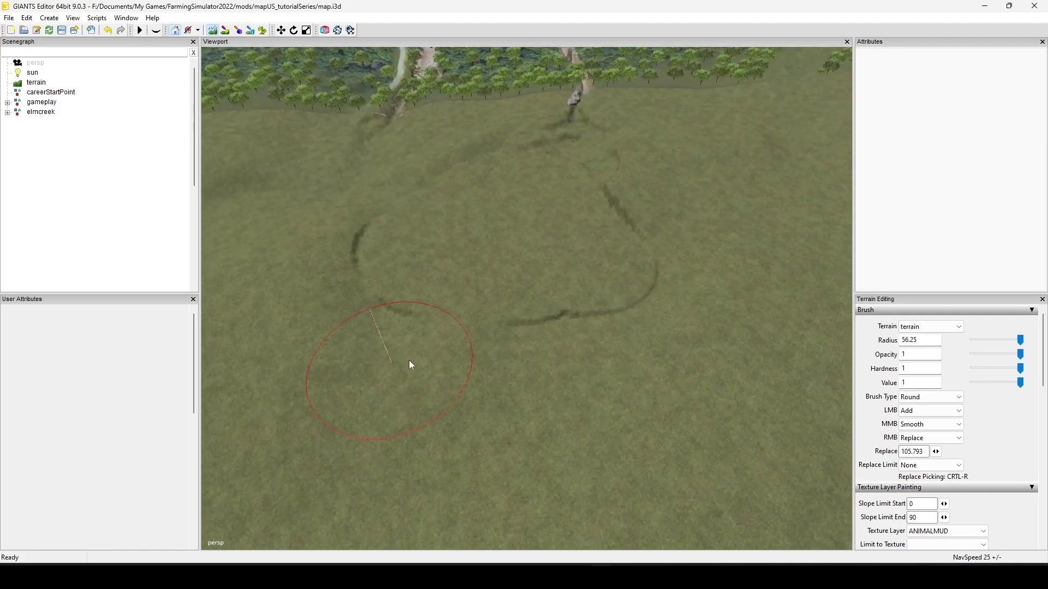
mouse_move(658, 285)
right_mouse_down()
mouse_move(613, 194)
mouse_move(650, 192)
right_mouse_up()
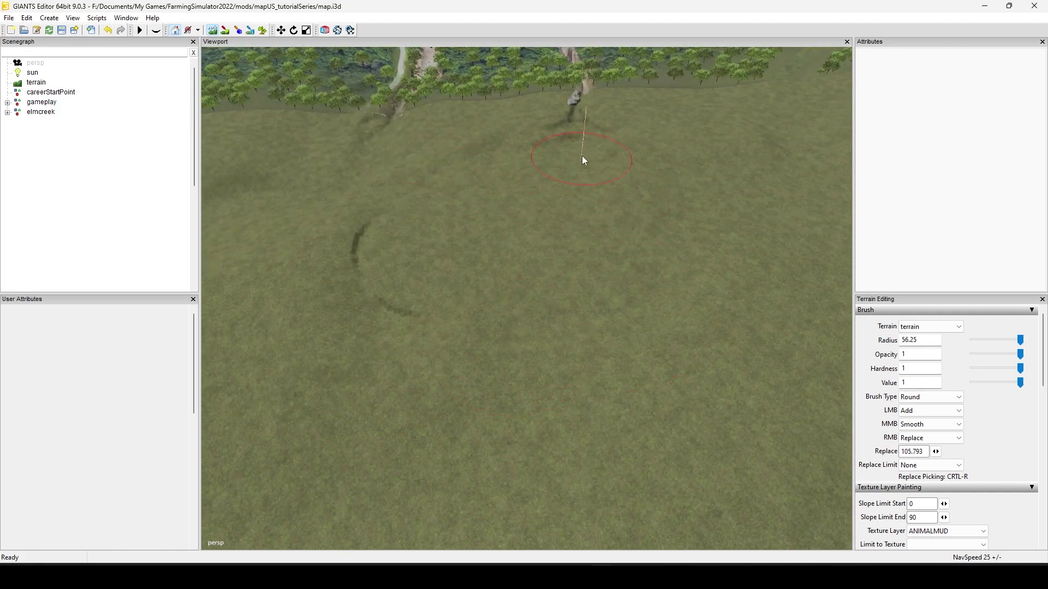
mouse_move(455, 159)
right_mouse_down()
mouse_move(366, 218)
mouse_move(428, 297)
mouse_move(339, 257)
mouse_move(330, 282)
right_mouse_up()
mouse_move(649, 321)
middle_mouse_down("alt")
mouse_move(806, 303)
mouse_move(234, 106)
middle_mouse_up("alt")
scroll(807, 302, "up", 3)
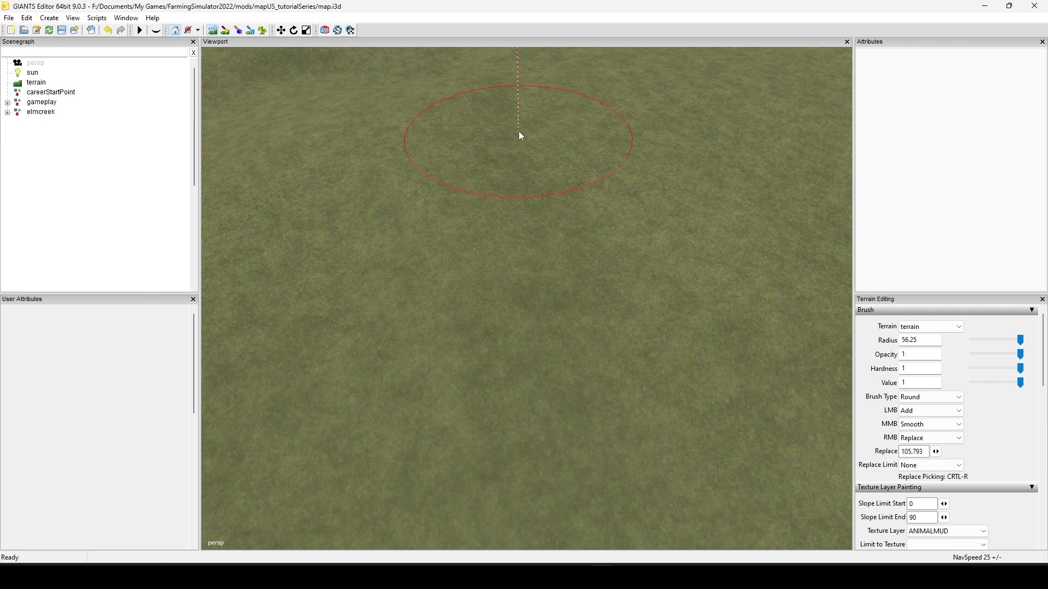
mouse_move(590, 188)
right_mouse_down()
mouse_move(653, 223)
mouse_move(713, 295)
mouse_move(718, 201)
mouse_move(631, 182)
mouse_move(735, 197)
right_mouse_up()
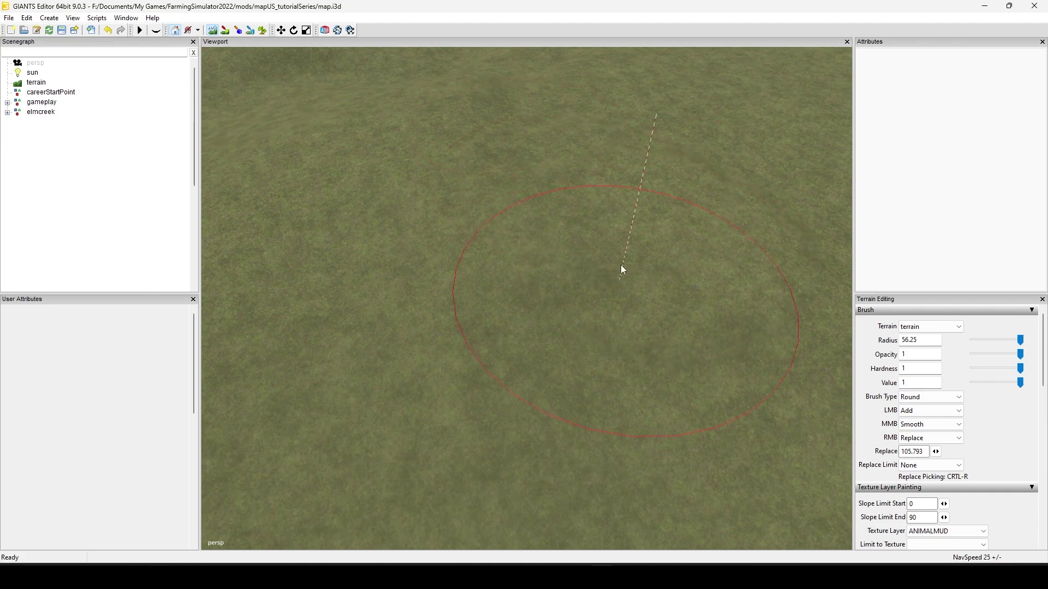
Step: Smooth the rim of the circular brush mark on the leveled ground with the 56-radius brush
mouse_move(525, 264)
left_mouse_down("alt")
mouse_move(119, 294)
mouse_move(220, 308)
mouse_move(421, 293)
mouse_move(396, 296)
left_mouse_up("alt")
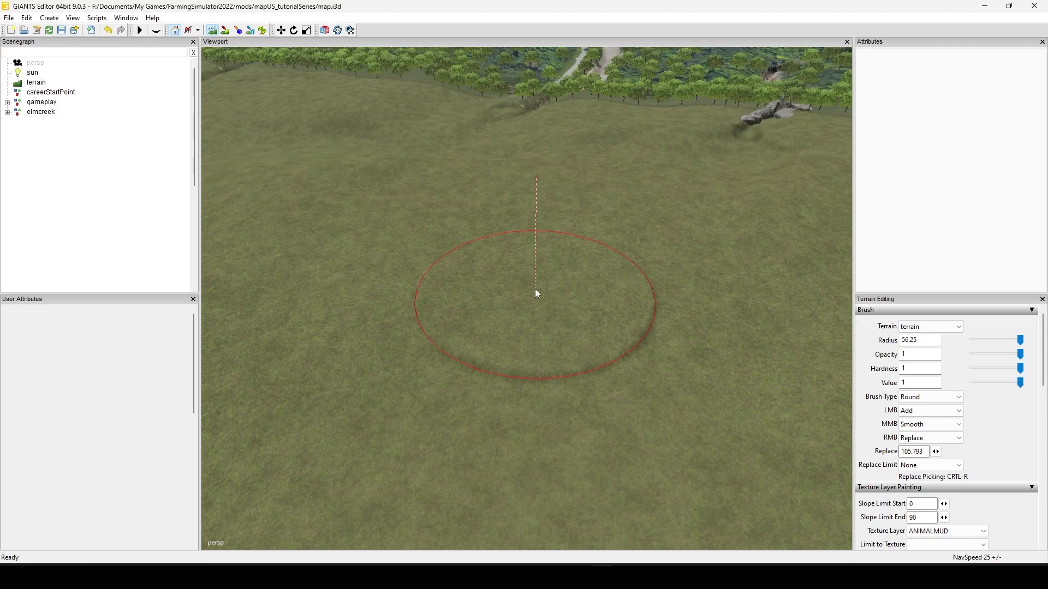
middle_click_drag(536, 395, 325, 305, "alt")
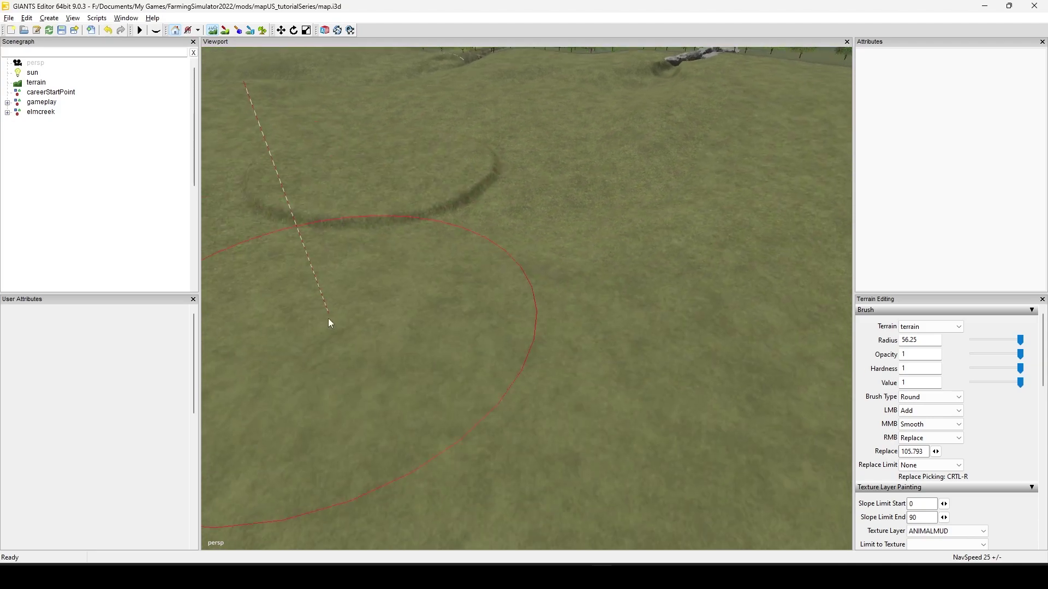
right_click_drag(329, 318, 521, 291, "alt")
middle_click_drag(521, 290, 640, 310, "alt")
left_click_drag(640, 310, 657, 292, "alt")
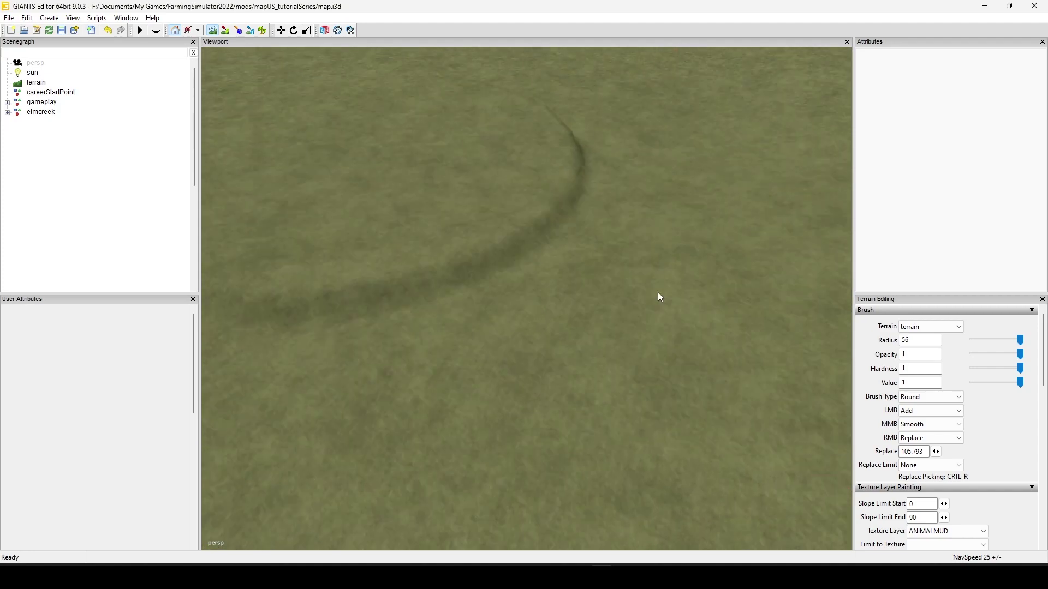
middle_click_drag(657, 293, 891, 322, "alt")
right_click_drag(652, 300, 267, 317, "alt")
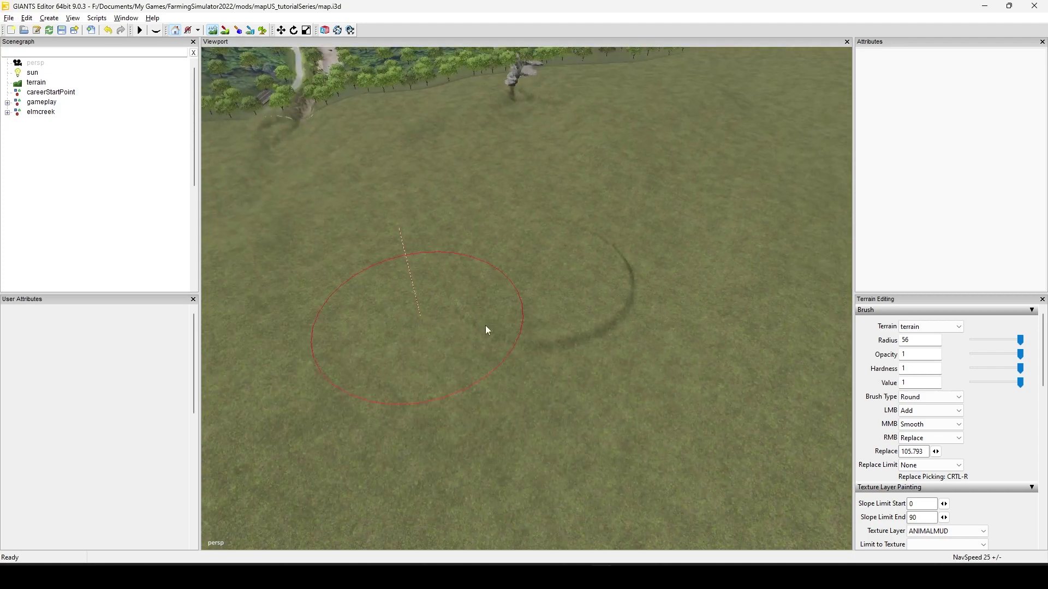
middle_click_drag(486, 325, 210, 243, "alt")
left_click_drag(212, 247, 474, 322, "alt")
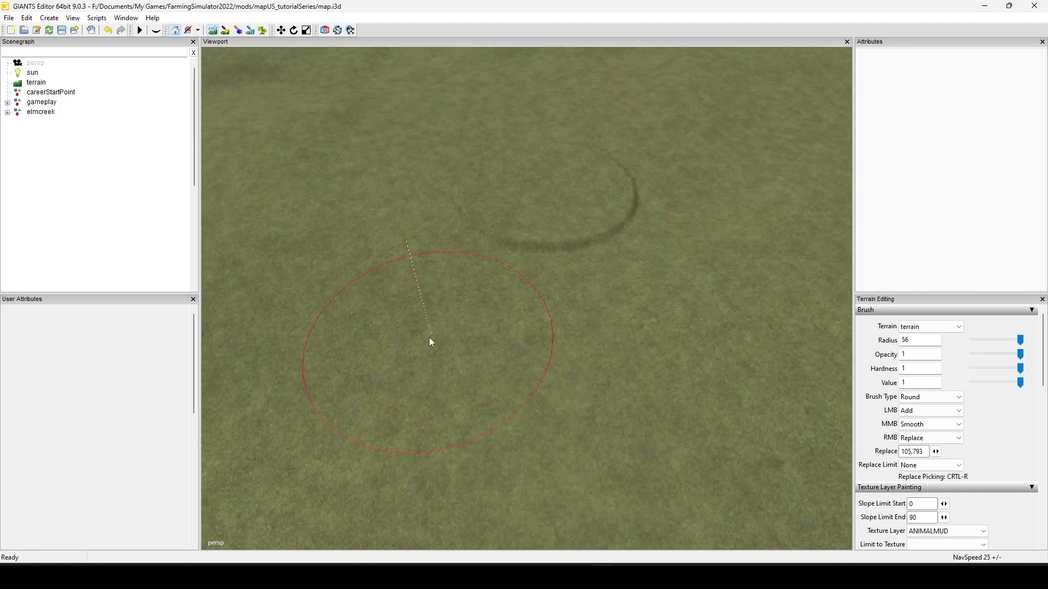
right_click_drag(430, 344, 805, 232, "alt")
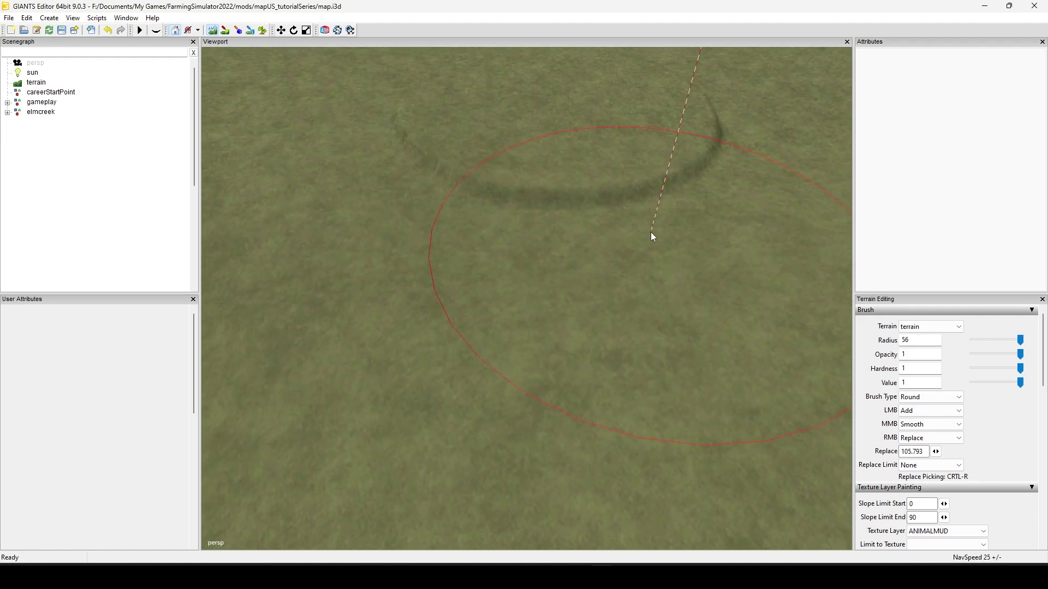
middle_click_drag(651, 233, 651, 233)
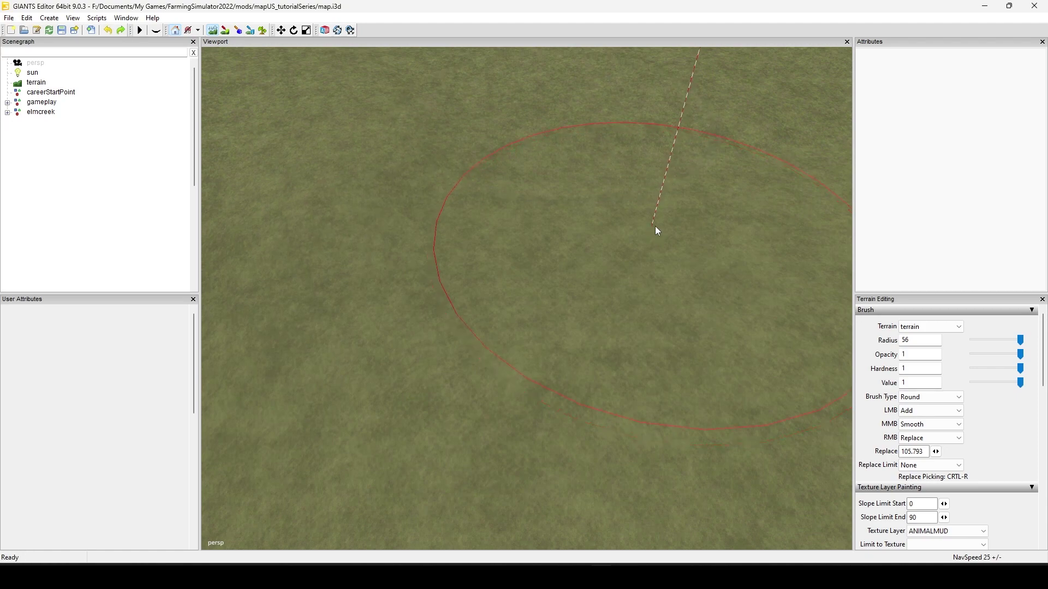
Step: Enlarge the brush radius to 97.25 and inspect the leveled terrain out to the map edges
right_click_drag(657, 230, 232, 328, "alt")
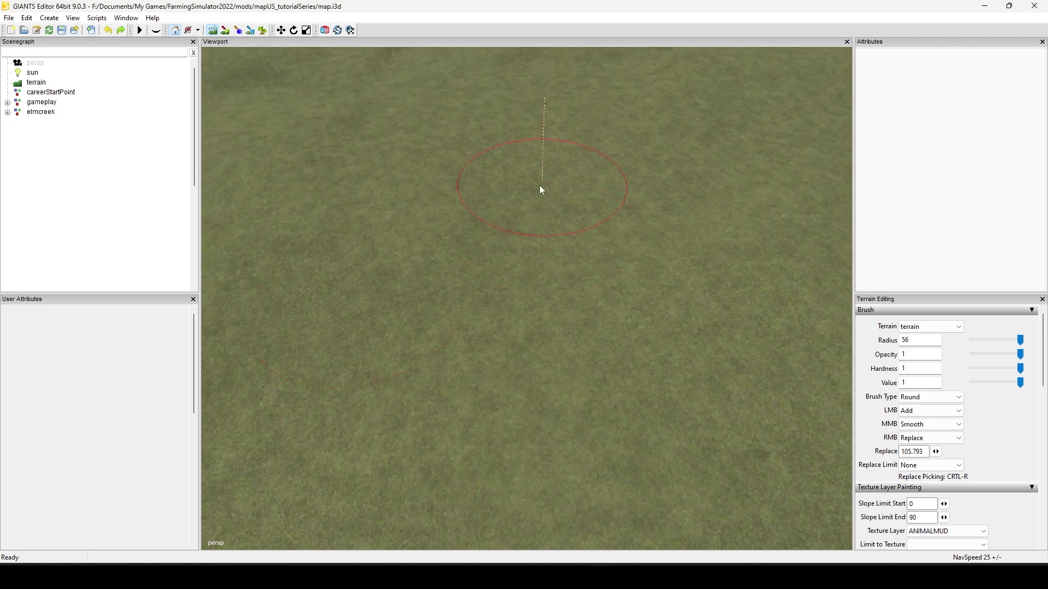
mouse_move(800, 328)
right_mouse_down("alt")
mouse_move(398, 283)
mouse_move(221, 386)
right_mouse_up("alt")
mouse_move(221, 386)
left_mouse_down("alt")
mouse_move(500, 326)
mouse_move(447, 329)
mouse_move(417, 203)
left_mouse_up("alt")
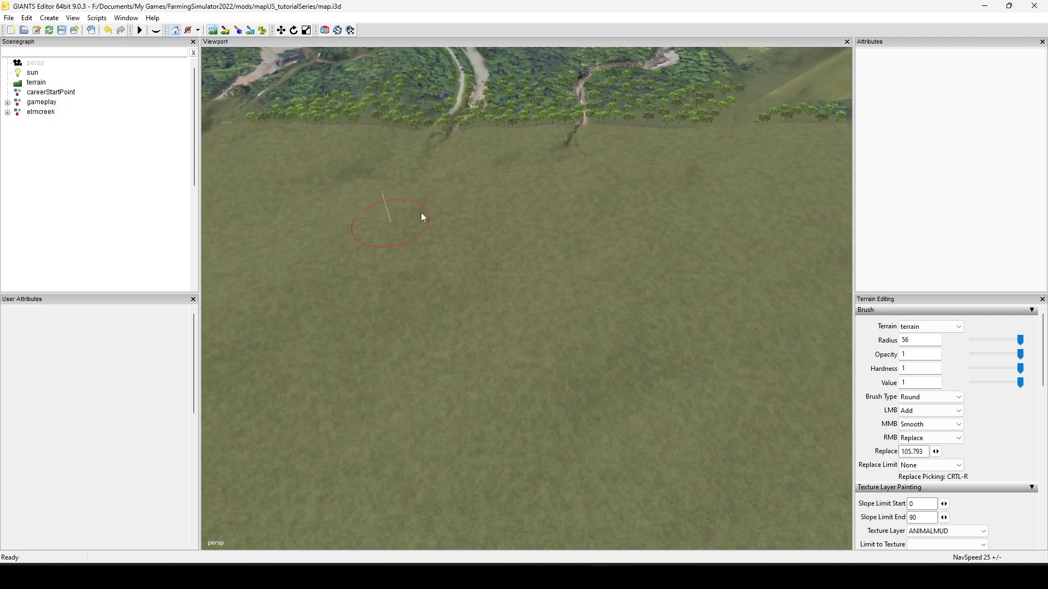
mouse_move(475, 306)
left_mouse_down("alt")
mouse_move(647, 355)
mouse_move(283, 335)
mouse_move(499, 322)
mouse_move(487, 239)
left_mouse_up("alt")
scroll(489, 253, "up", 2, "ctrl")
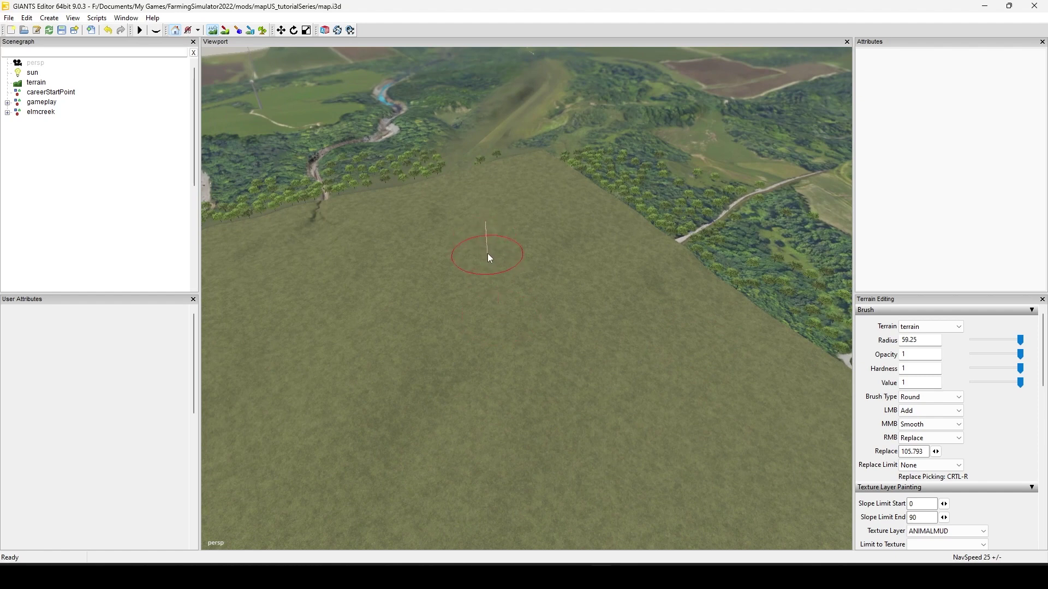
scroll(487, 256, "up", 5, "ctrl")
mouse_move(505, 341)
left_mouse_down("alt")
mouse_move(358, 340)
mouse_move(265, 297)
mouse_move(460, 300)
left_mouse_up("alt")
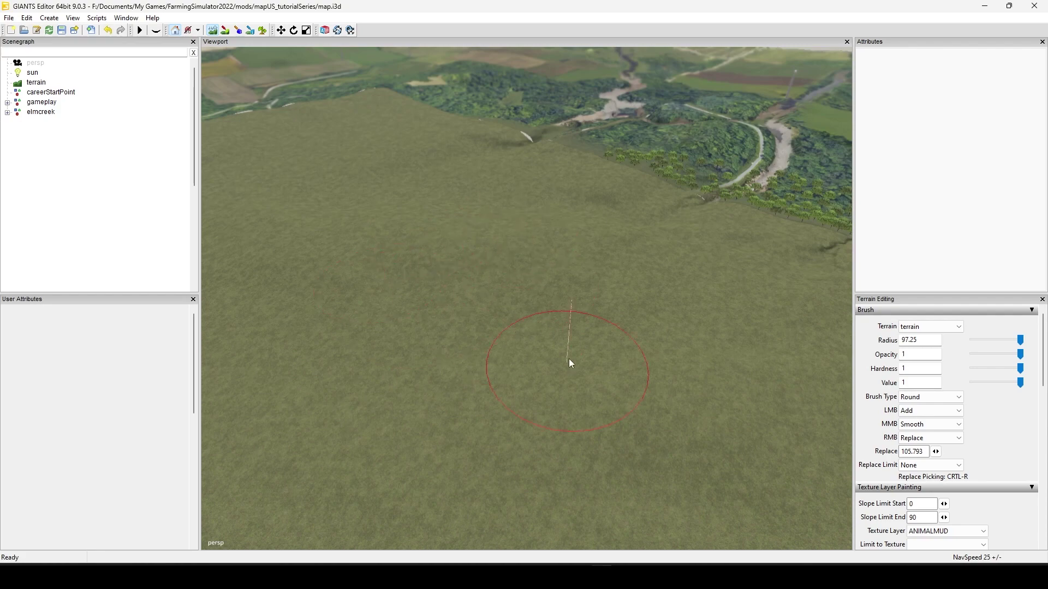
mouse_move(549, 395)
left_mouse_down("alt")
mouse_move(516, 350)
mouse_move(480, 364)
left_mouse_up("alt")
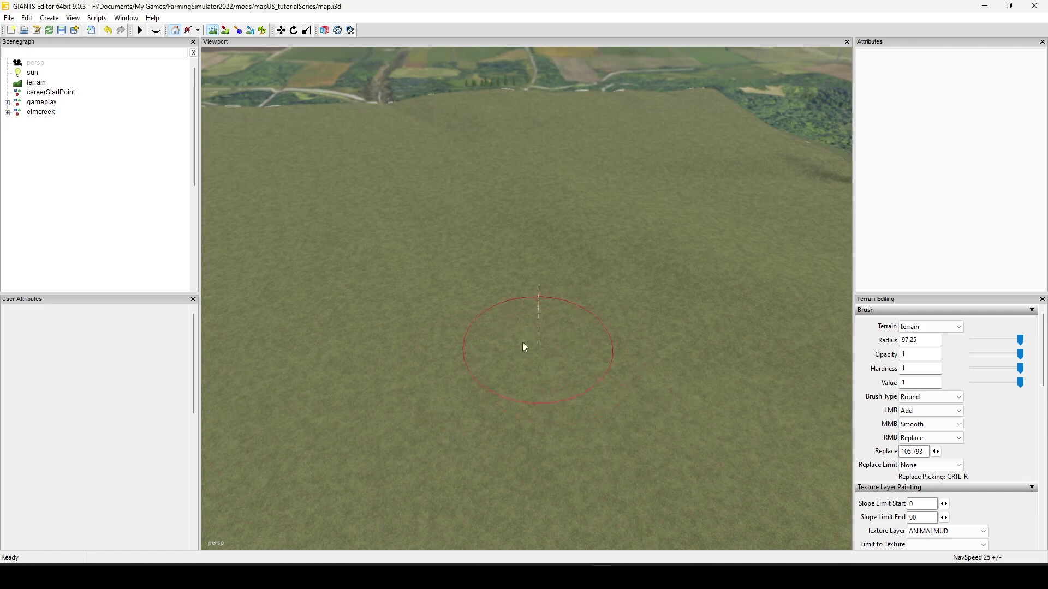
mouse_move(522, 343)
left_mouse_down("alt")
mouse_move(532, 317)
mouse_move(454, 323)
mouse_move(456, 344)
mouse_move(493, 321)
mouse_move(315, 380)
mouse_move(573, 375)
mouse_move(559, 335)
mouse_move(600, 325)
mouse_move(622, 355)
mouse_move(449, 400)
mouse_move(561, 374)
left_mouse_up("alt")
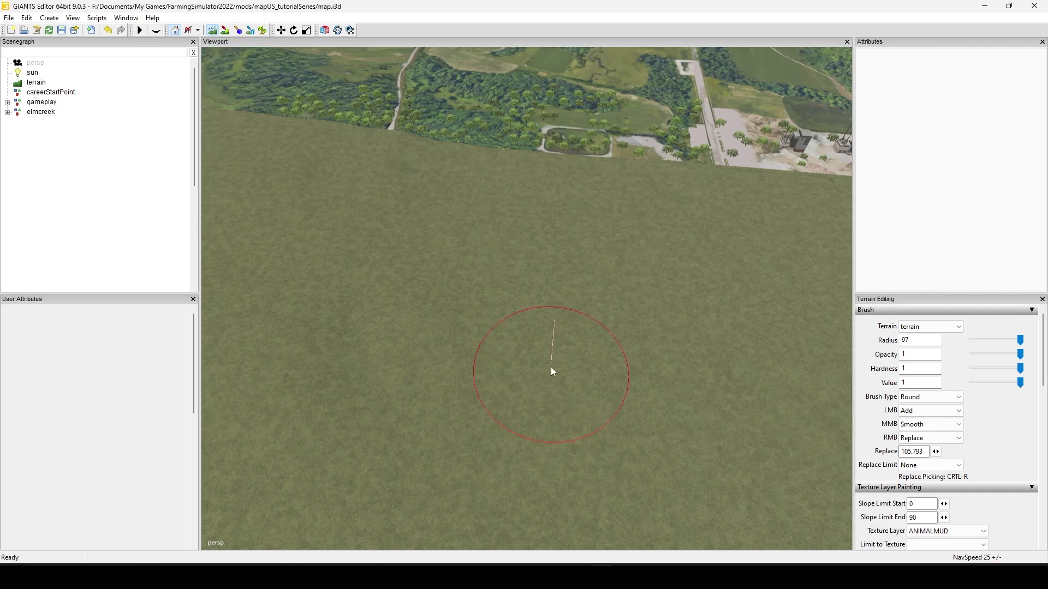
Step: Set the terrain brush radius to 8
scroll(595, 375, "down", 5)
scroll(597, 348, "down", 12)
double_click(925, 341)
type("8")
mouse_move(524, 313)
left_mouse_down("alt")
mouse_move(546, 303)
mouse_move(555, 329)
mouse_move(456, 341)
mouse_move(165, 269)
mouse_move(453, 353)
mouse_move(498, 275)
mouse_move(486, 239)
left_mouse_up("alt")
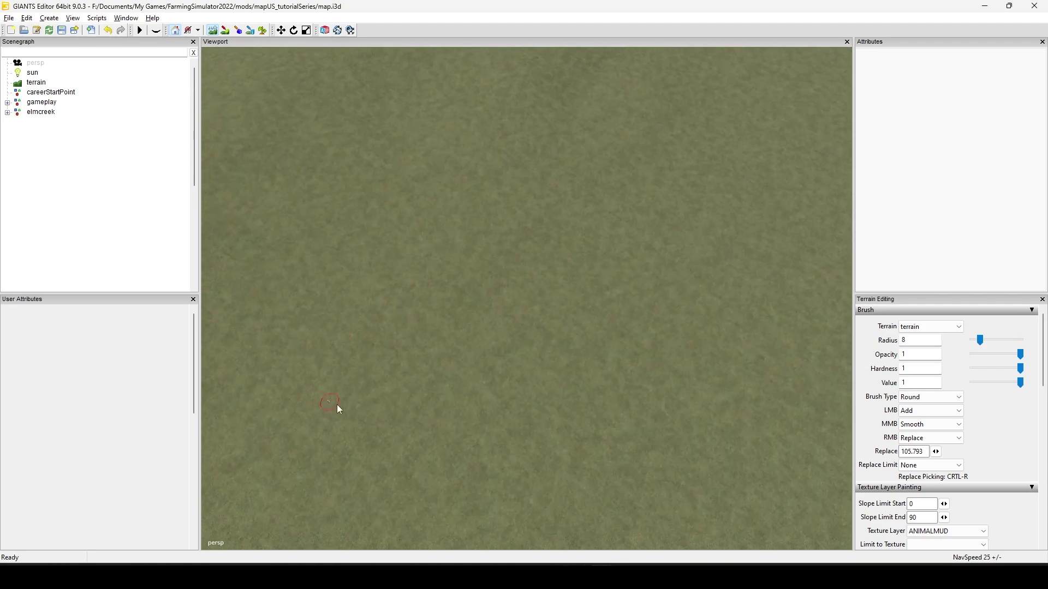
scroll(349, 421, "down", 1)
scroll(371, 437, "up", 3)
scroll(594, 294, "up", 4)
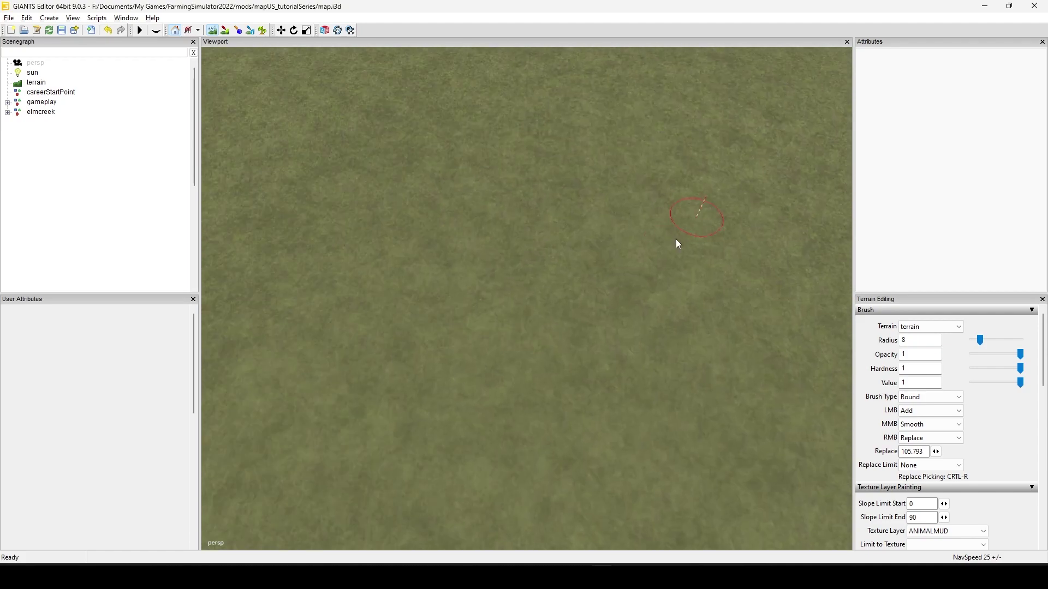
mouse_move(675, 240)
left_mouse_down("alt")
mouse_move(502, 374)
mouse_move(526, 346)
mouse_move(453, 398)
mouse_move(573, 390)
mouse_move(264, 346)
mouse_move(336, 421)
mouse_move(473, 367)
mouse_move(317, 451)
mouse_move(592, 286)
mouse_move(449, 292)
mouse_move(454, 284)
left_mouse_up("alt")
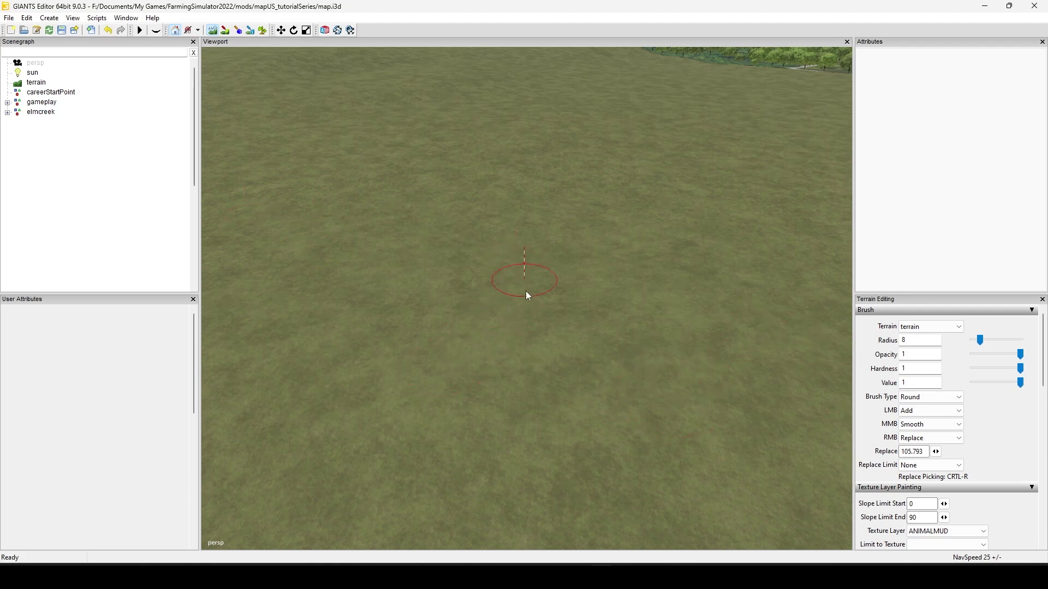
right_click_drag(527, 293, 560, 422)
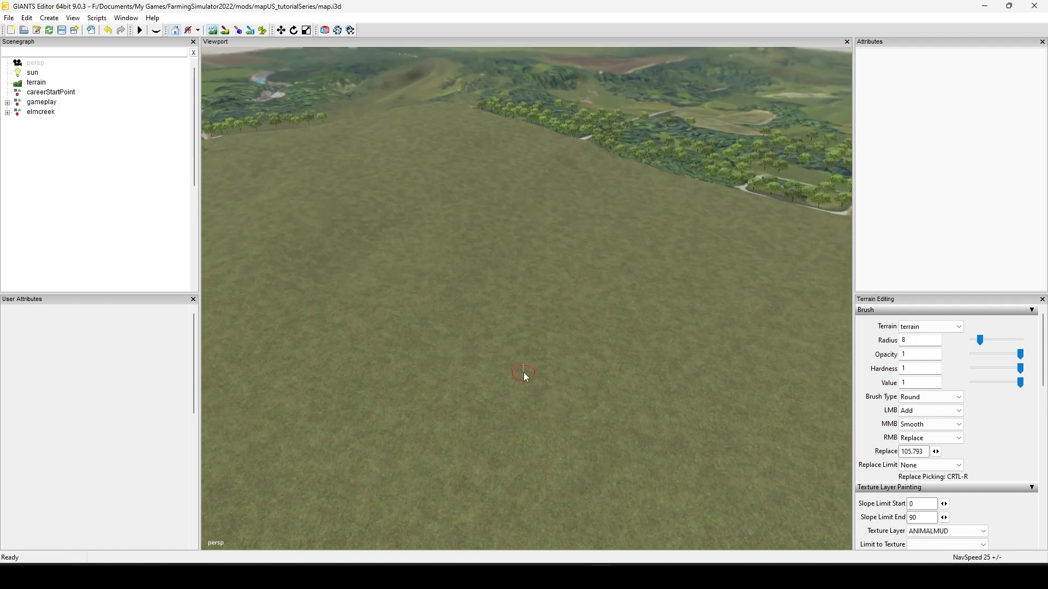
Step: Switch to texture layer painting with the CONCRETE layer and paint a curved strip across the leveled grass
scroll(532, 370, "down", 1, "shift")
left_click(225, 30)
scroll(998, 474, "down", 5)
left_click(982, 422)
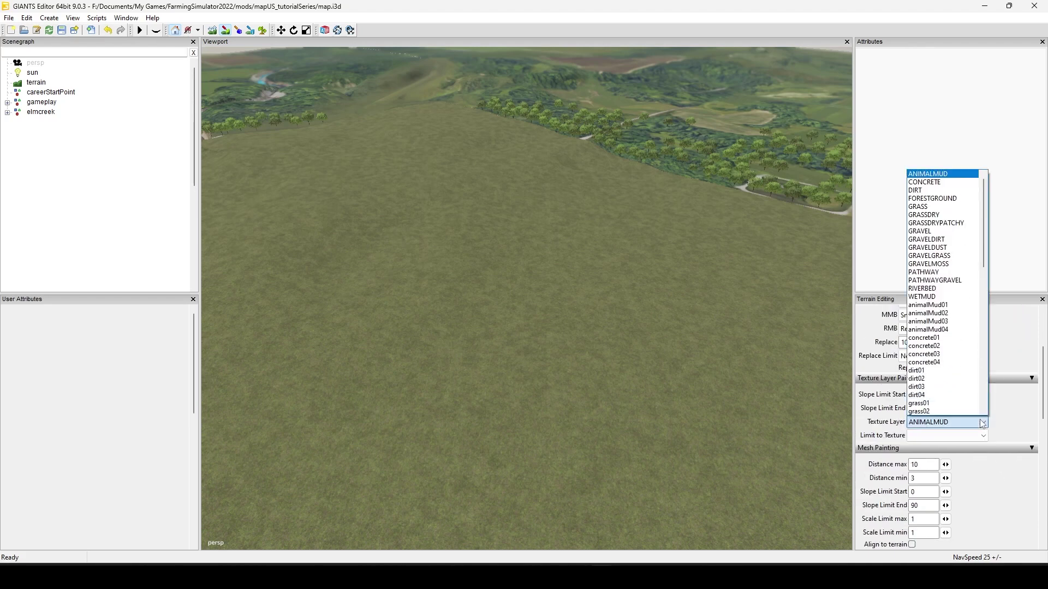
left_click(939, 182)
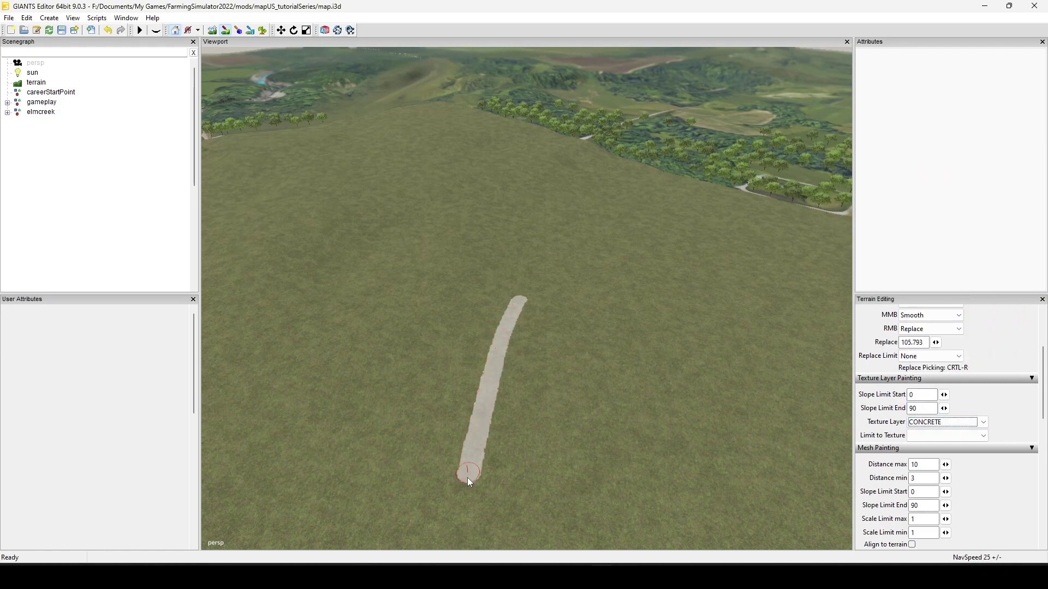
Step: Examine the painted concrete strip and its edges from above, close up and near ground level
scroll(545, 420, "down", 8)
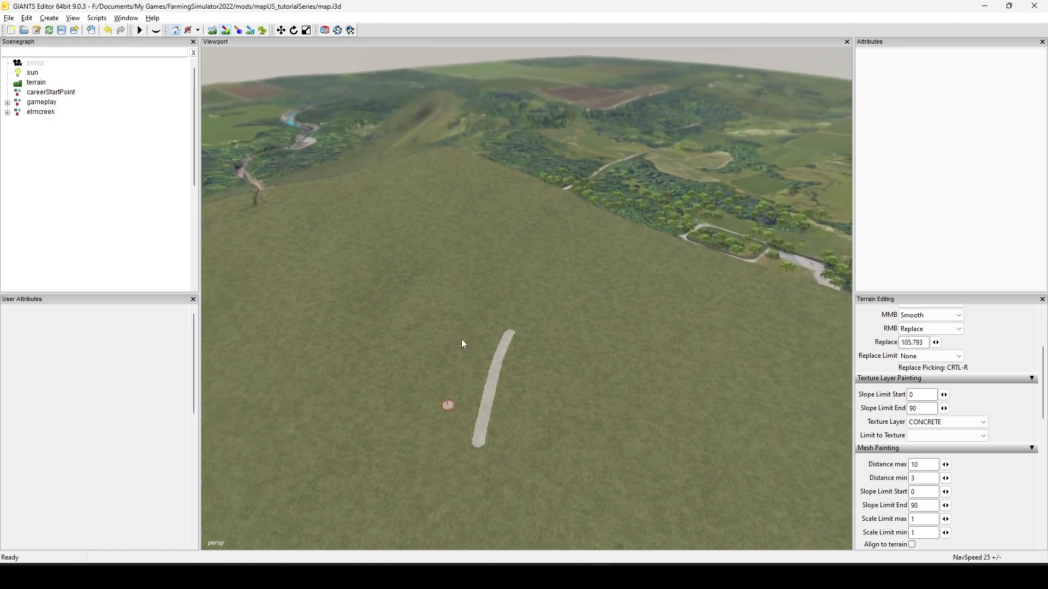
right_click_drag(463, 344, 400, 452)
scroll(566, 389, "up", 10)
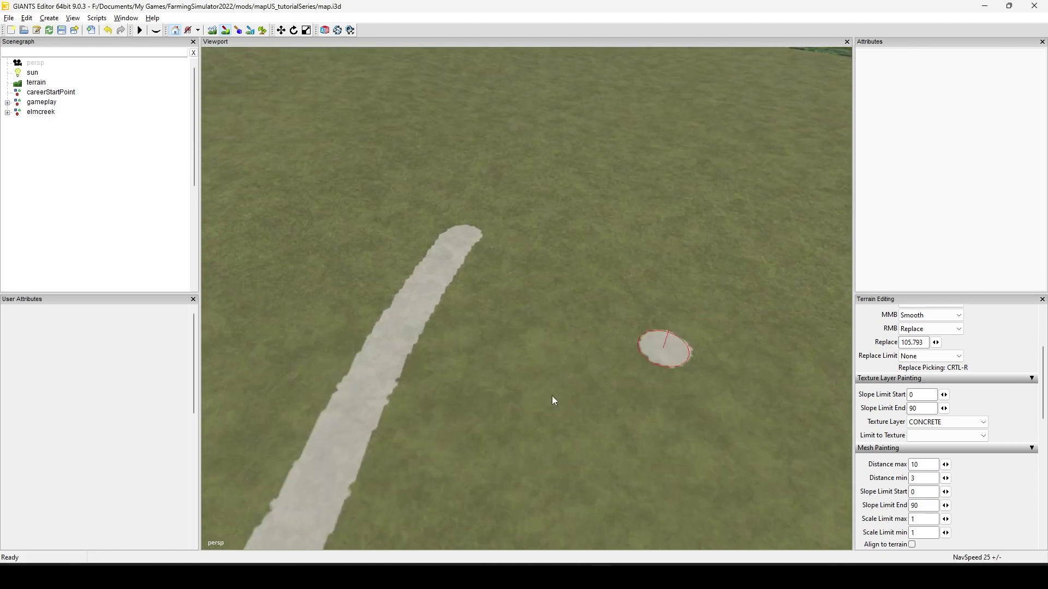
scroll(551, 395, "up", 8)
left_click_drag(552, 395, 616, 306, "alt")
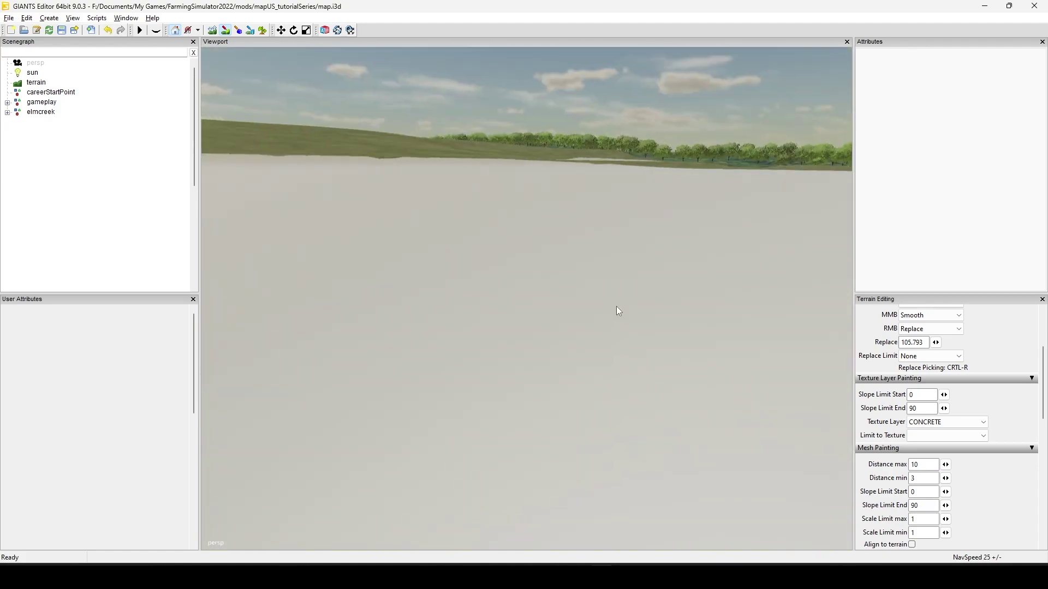
scroll(617, 306, "down", 8)
scroll(525, 327, "up", 4)
scroll(525, 327, "down", 3)
scroll(618, 359, "down", 4)
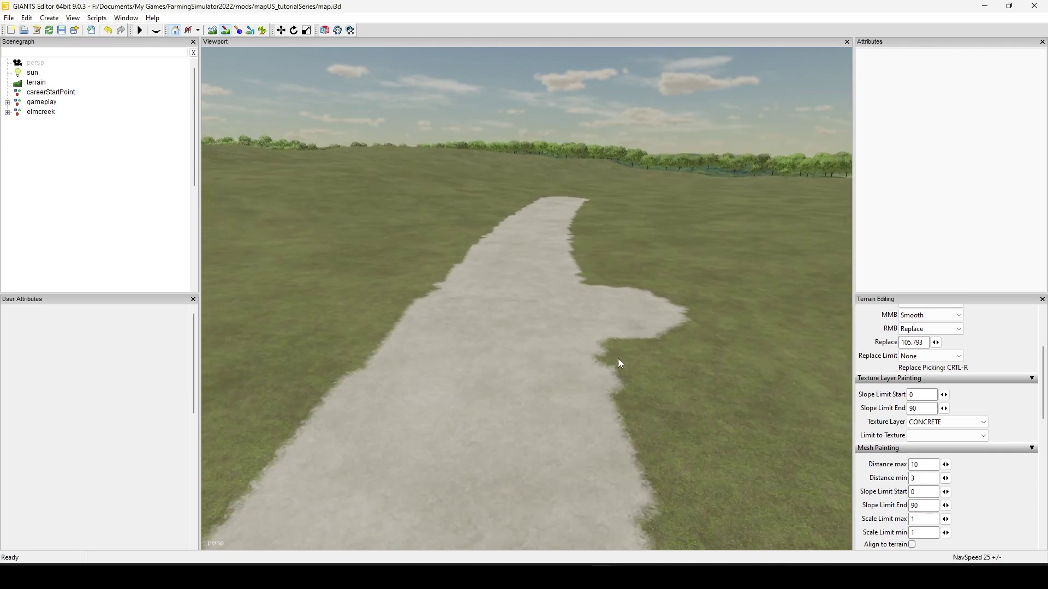
middle_click_drag(618, 359, 658, 416, "alt")
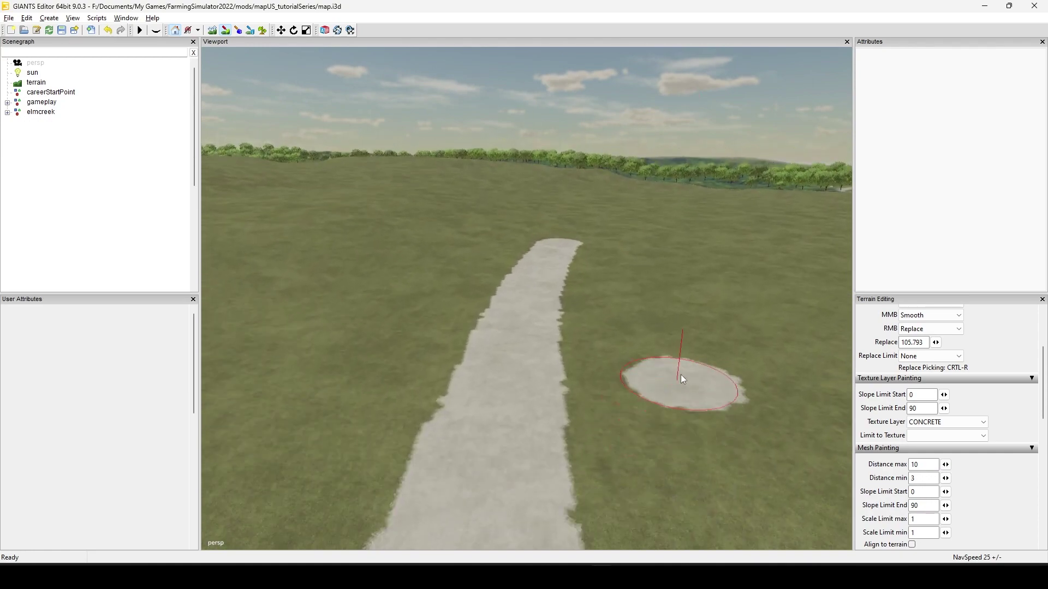
left_click_drag(680, 374, 696, 367, "alt")
middle_click_drag(696, 368, 673, 487, "alt")
middle_click_drag(661, 344, 693, 486, "alt")
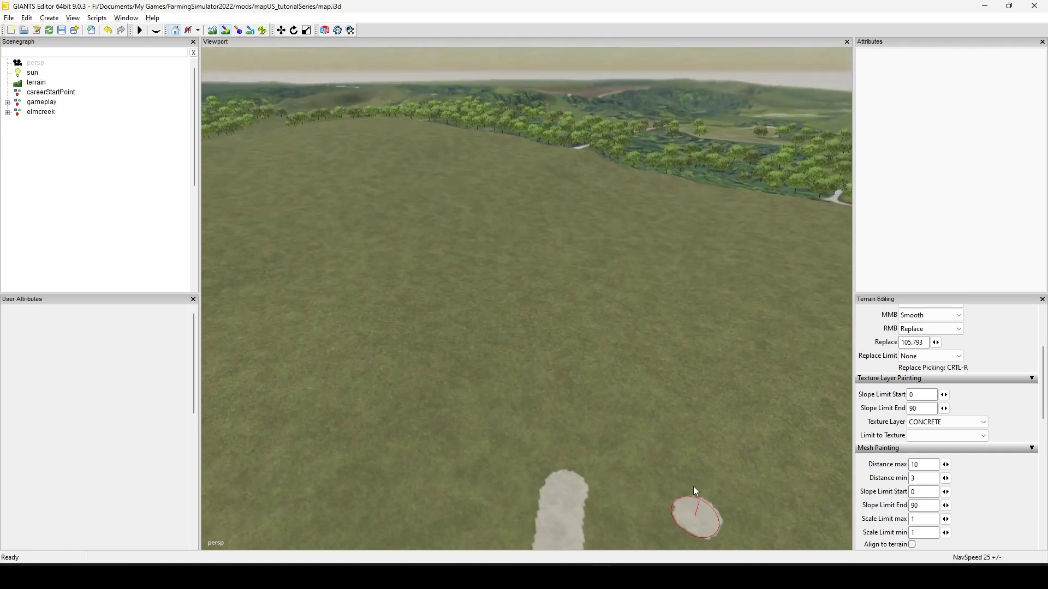
left_click_drag(693, 486, 517, 401, "alt")
middle_click_drag(538, 273, 537, 523, "alt")
middle_click_drag(498, 243, 523, 498, "alt")
left_click_drag(522, 498, 299, 433, "alt")
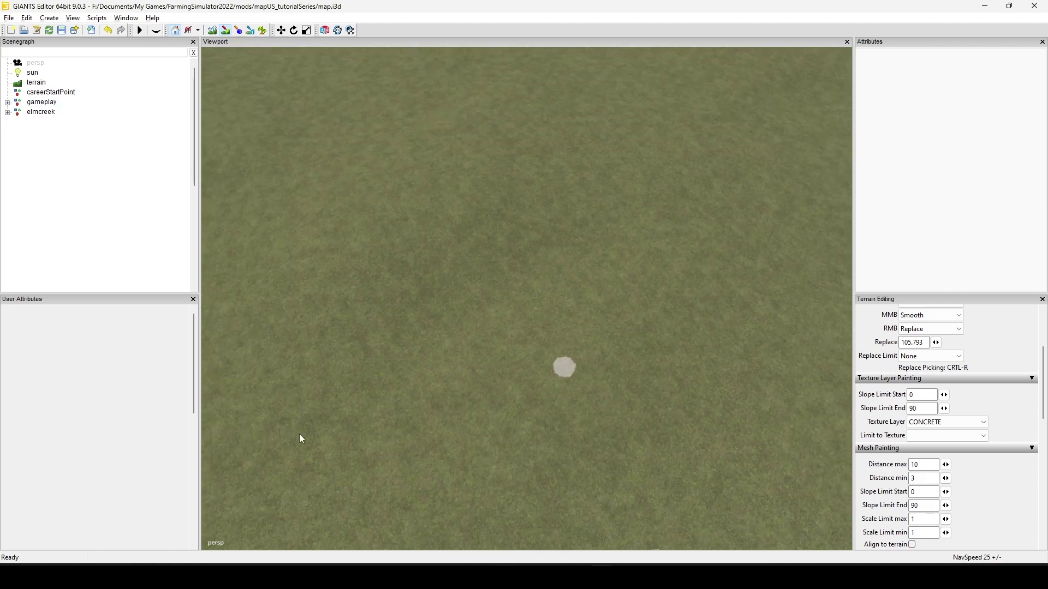
Step: Enlarge the brush and paint a second, wider CONCRETE strip on the grass near the first one
scroll(299, 434, "down", 5)
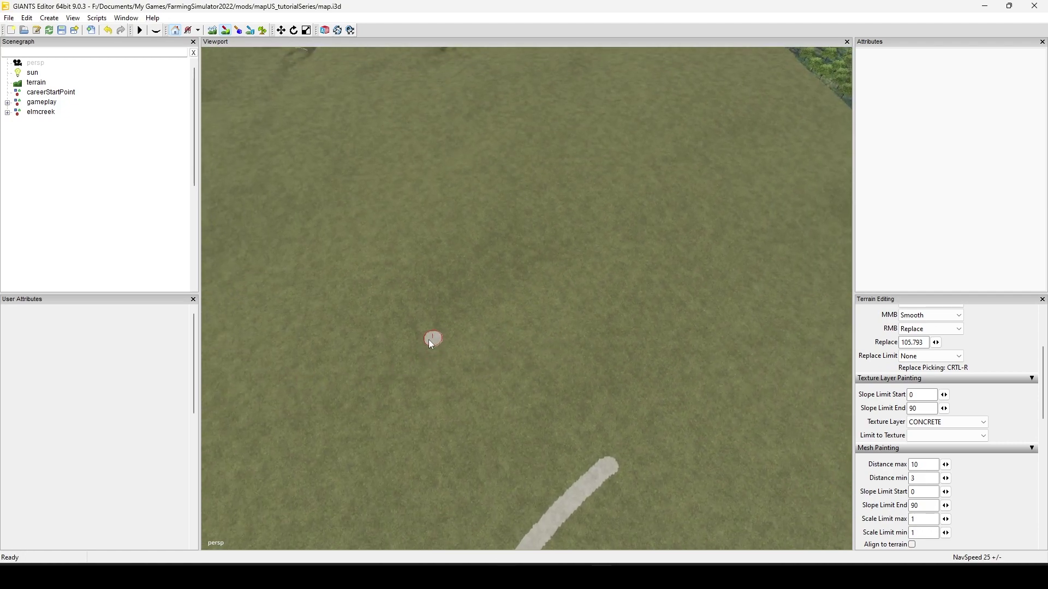
scroll(419, 332, "up", 3, "ctrl")
left_click_drag(439, 187, 417, 367)
mouse_move(396, 459)
middle_mouse_down()
mouse_move(664, 359)
mouse_move(590, 430)
mouse_move(757, 257)
middle_mouse_up()
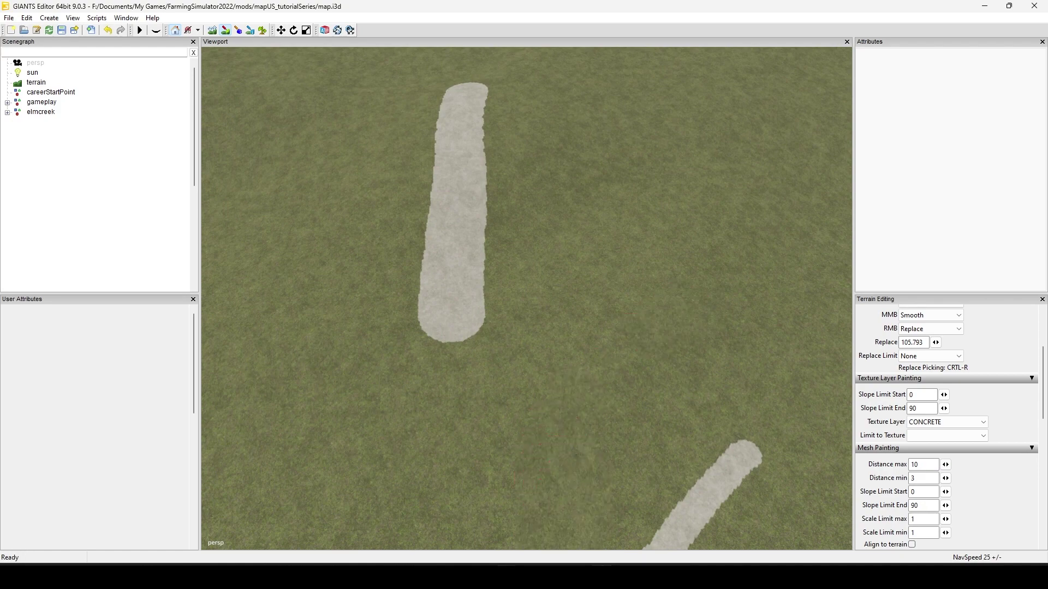
Step: Switch to File Explorer's base-game mapUS data window and go up to the Farming Simulator 22 data folder
mouse_move(505, 576)
left_click(566, 493)
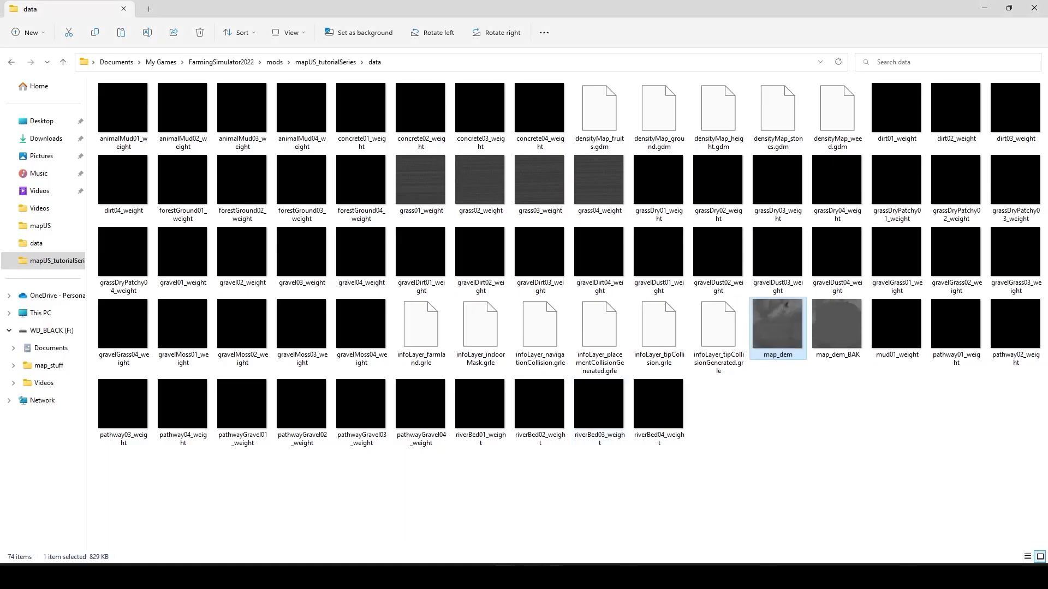
mouse_move(505, 577)
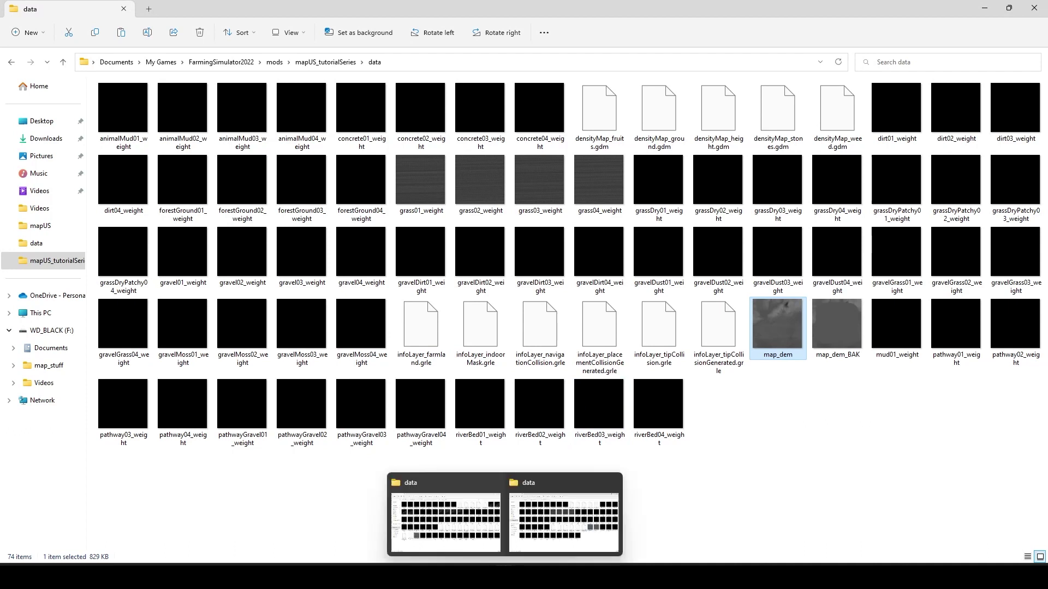
left_click(462, 491)
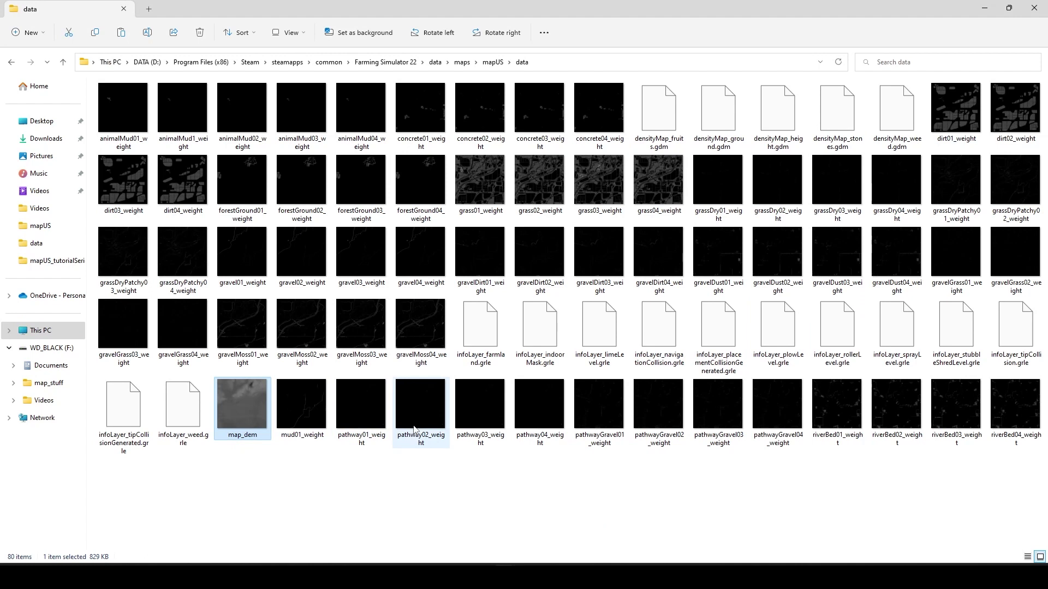
mouse_move(414, 430)
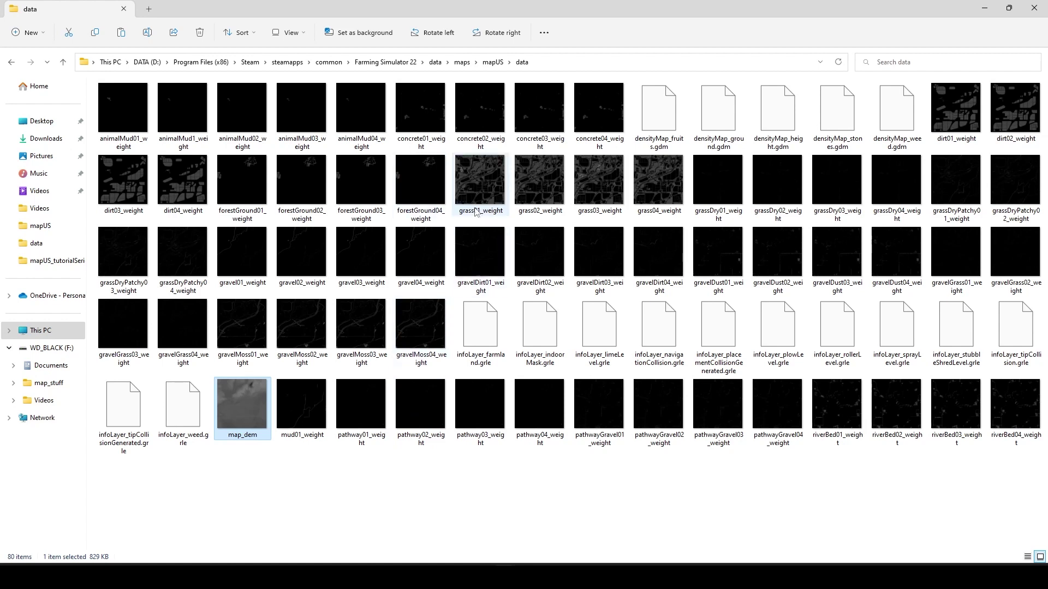
left_click(435, 61)
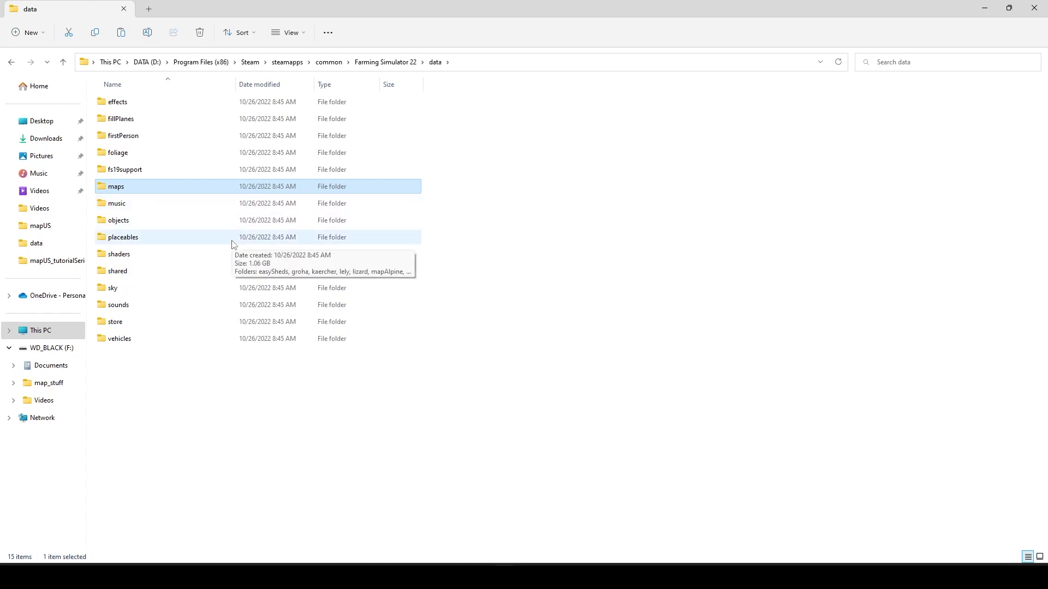
Step: Open the vehicles > cars folder and leave it as a smaller window over GIANTS Editor, with the mod's data folder minimized
double_click(183, 339)
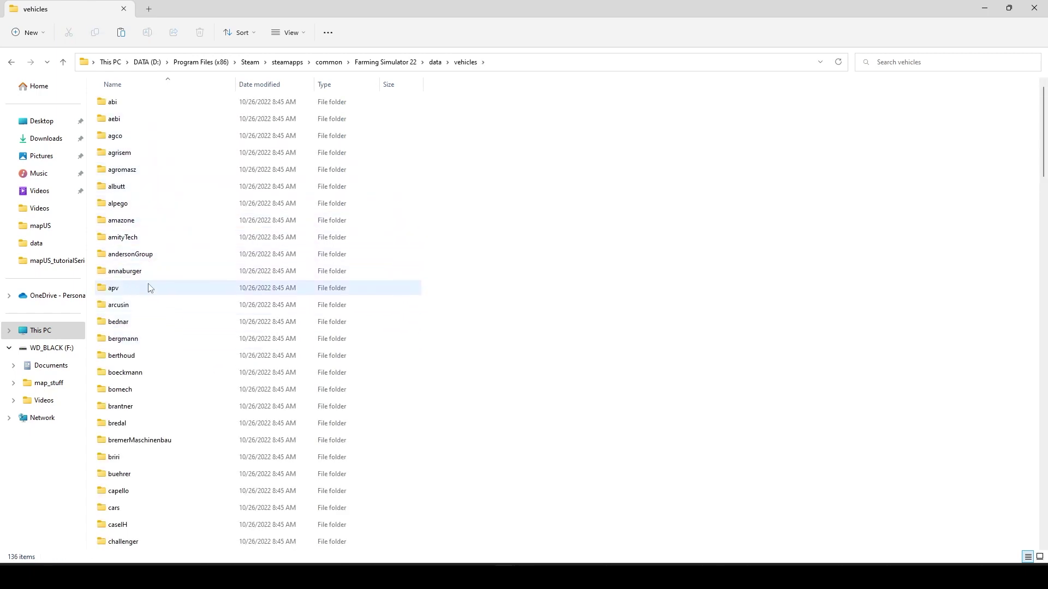
scroll(162, 328, "down", 2)
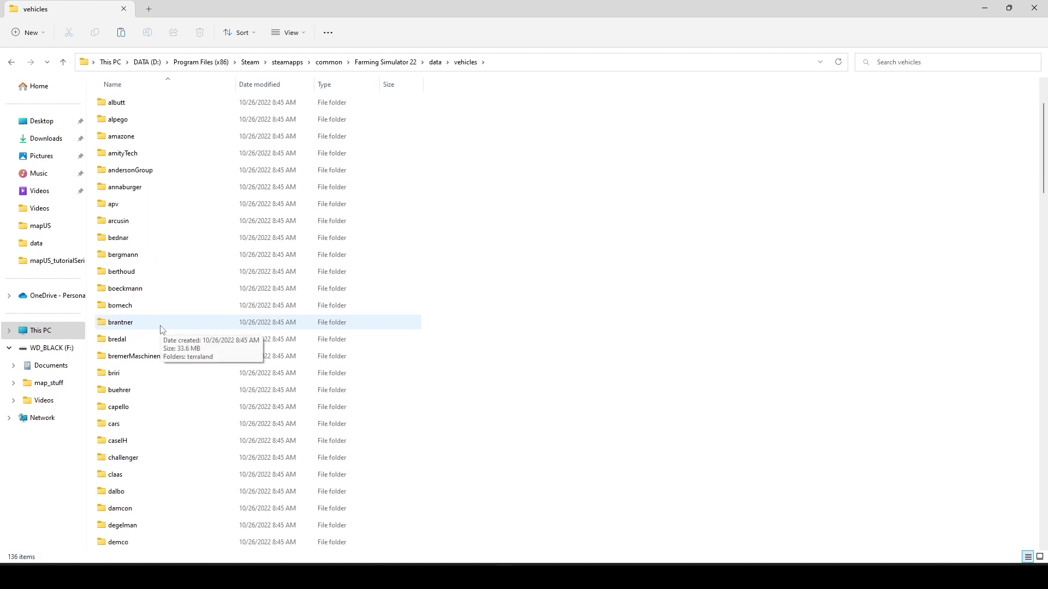
double_click(116, 423)
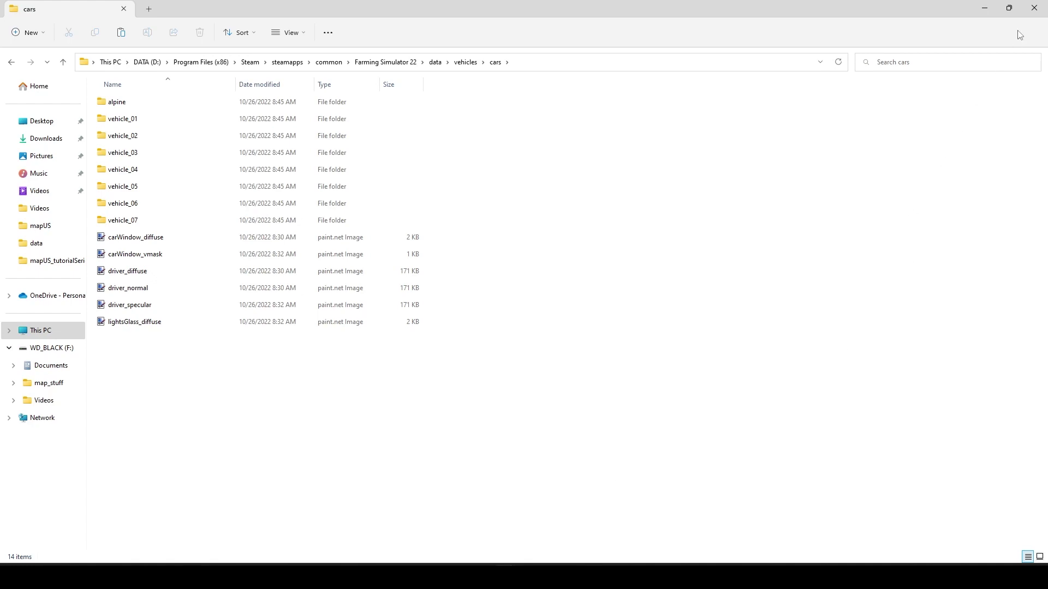
left_click(1009, 7)
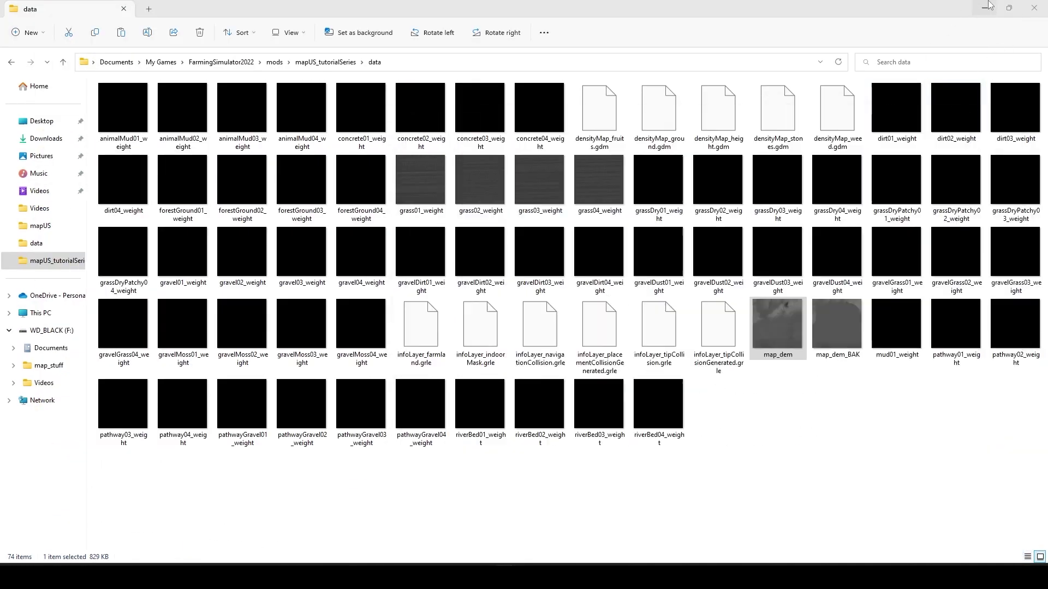
left_click(984, 8)
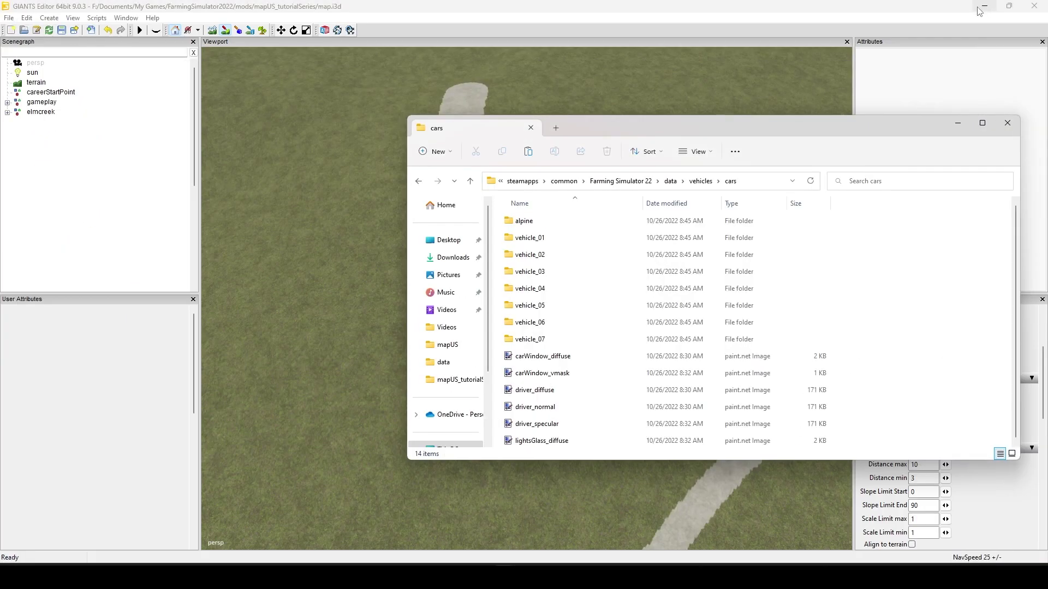
Step: Import the vehicle_01 i3d model from its cars subfolder into the GIANTS Editor scene and leave texture painting
double_click(599, 240)
left_click(545, 232)
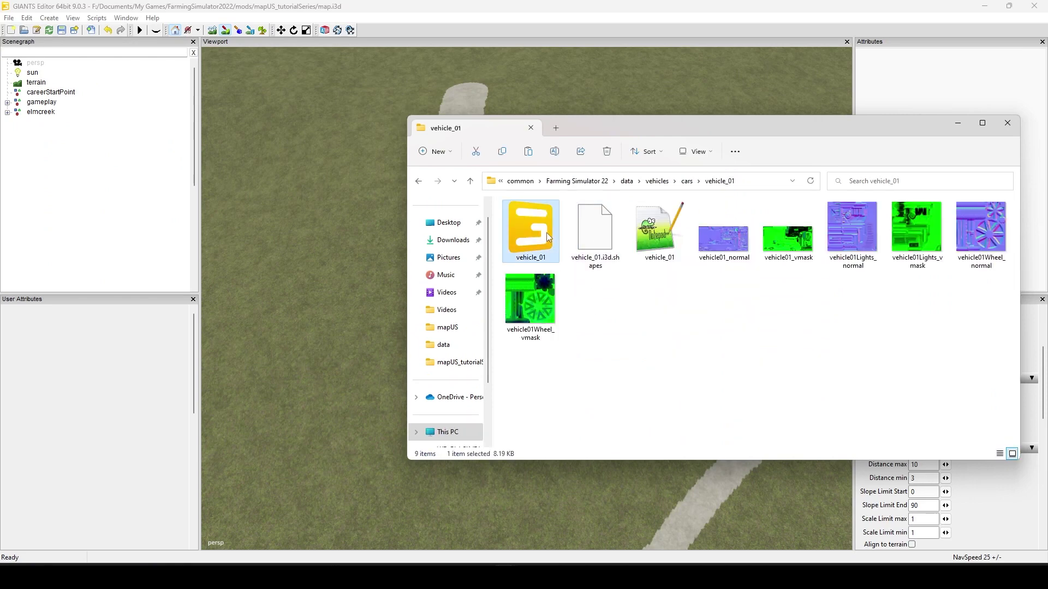
left_click_drag(539, 221, 338, 272)
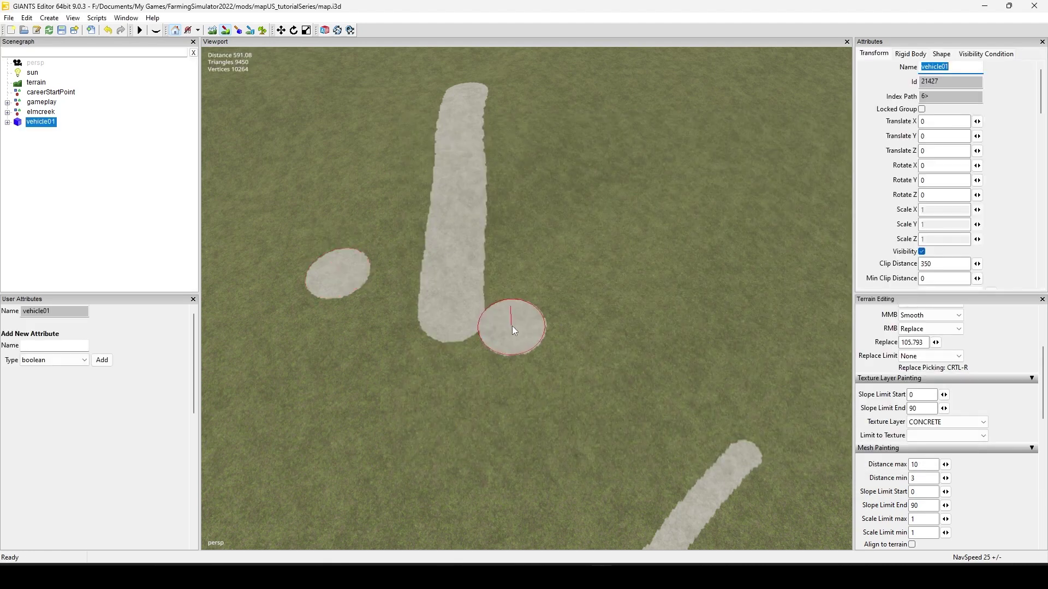
left_click(226, 32)
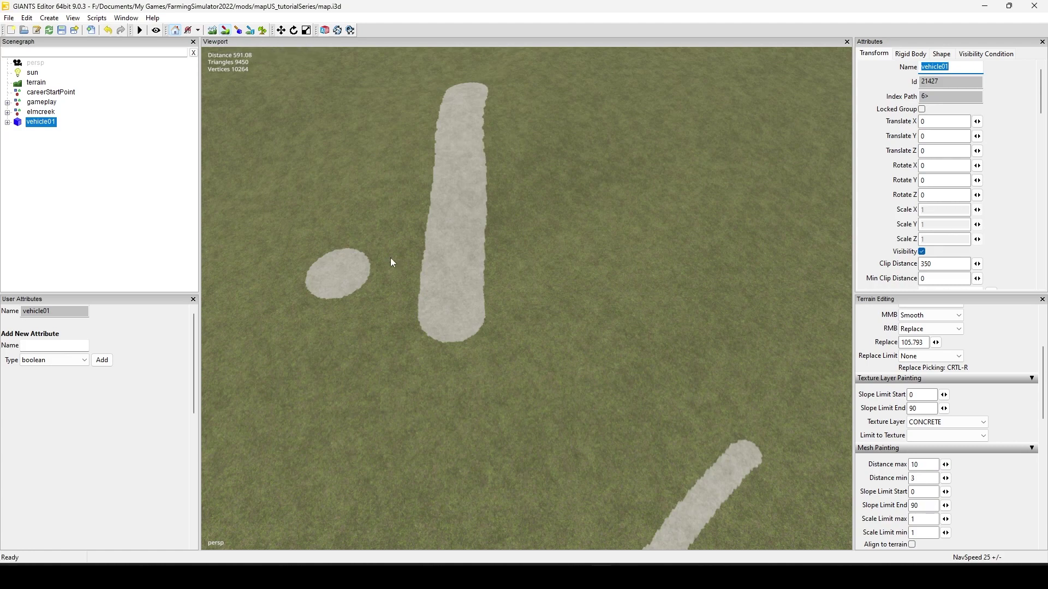
Step: Paint over the stray concrete patch beside the wider strip with the GRASS texture layer
left_click_drag(513, 370, 541, 368, "alt")
scroll(596, 363, "up", 8)
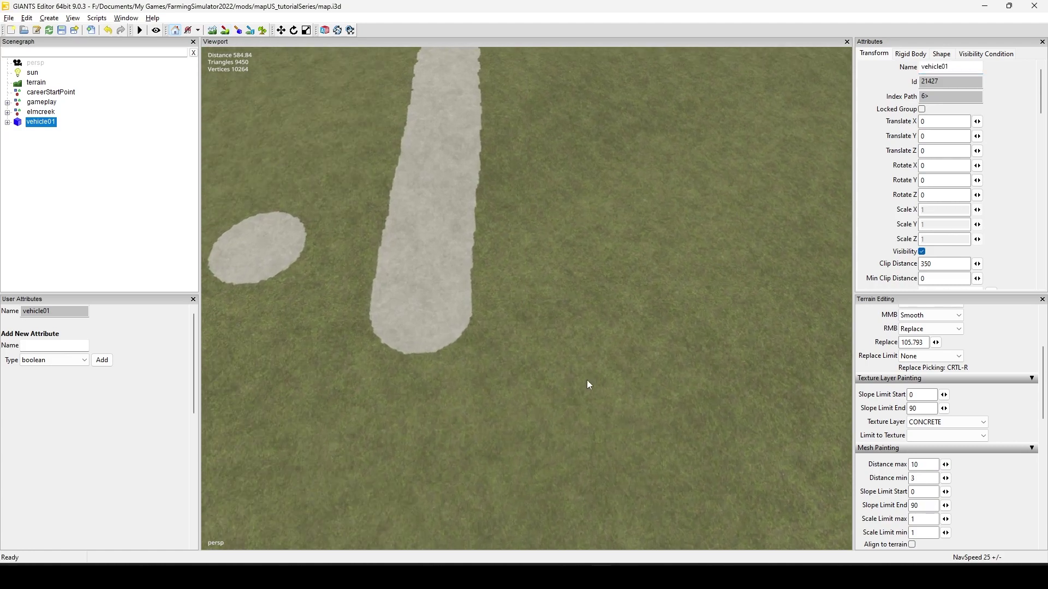
middle_click_drag(587, 380, 759, 436, "alt")
left_click_drag(760, 437, 644, 397, "alt")
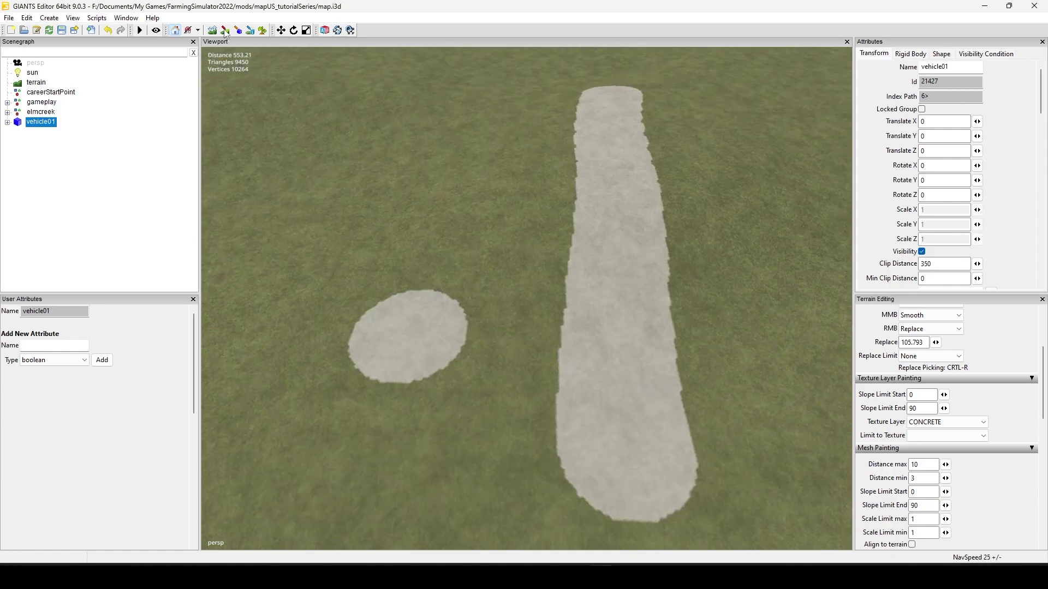
left_click(970, 432)
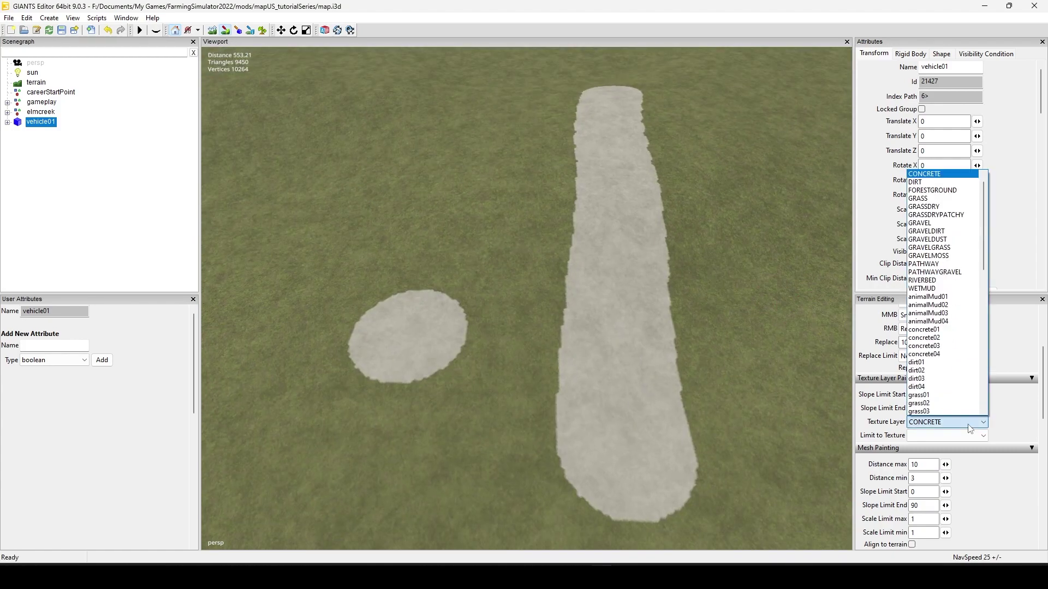
left_click(952, 204)
mouse_move(360, 328)
left_mouse_down()
mouse_move(382, 300)
mouse_move(412, 301)
mouse_move(414, 346)
left_mouse_up()
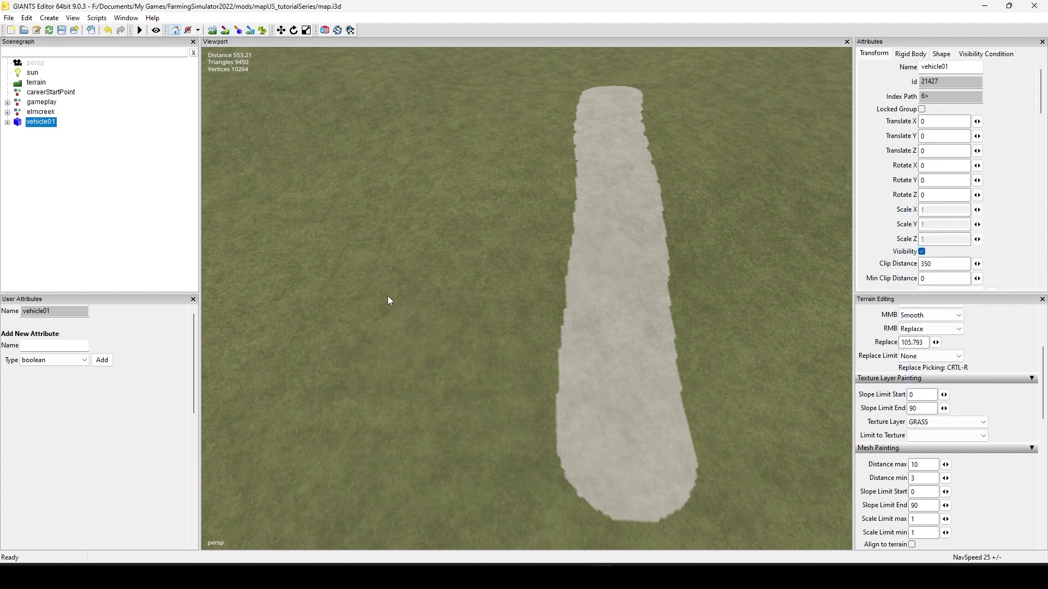
Step: Place the imported vehicle01 car on the wider concrete strip
left_click_drag(649, 285, 574, 455, "alt")
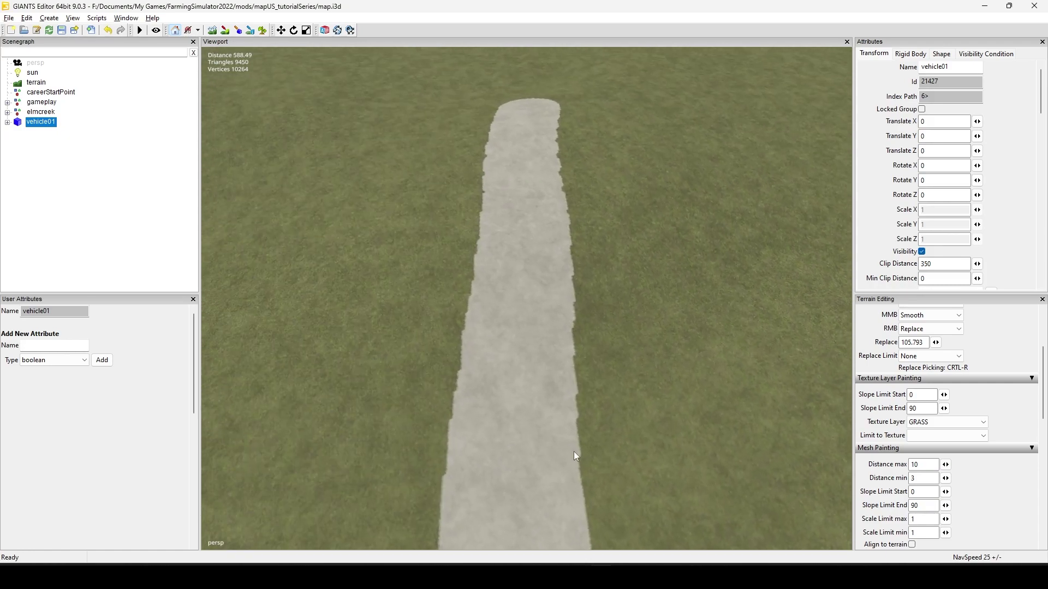
scroll(605, 430, "down", 5)
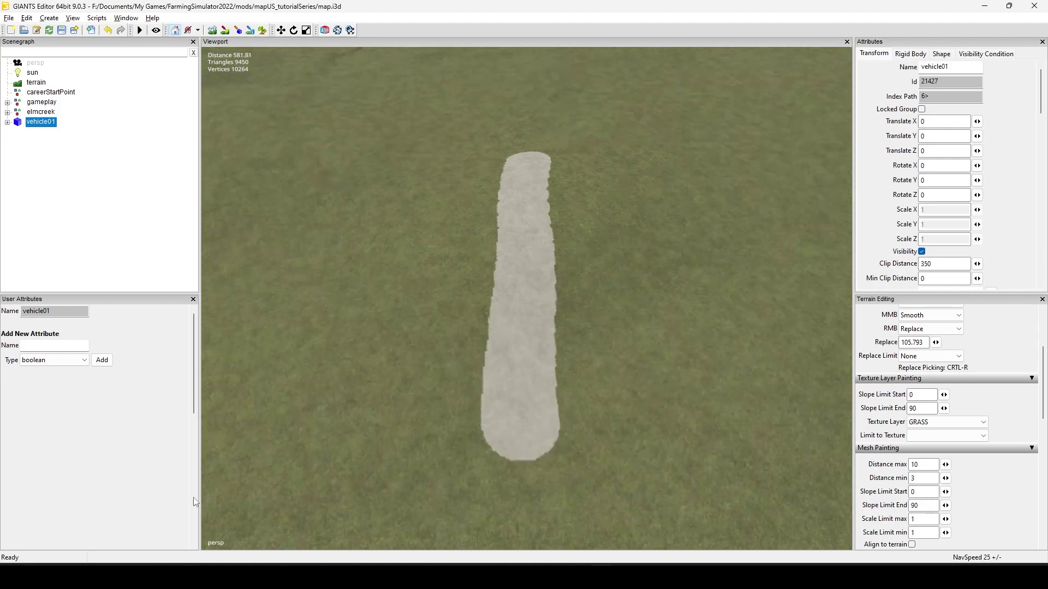
left_click_drag(239, 517, 485, 425, "alt")
scroll(423, 421, "up", 7)
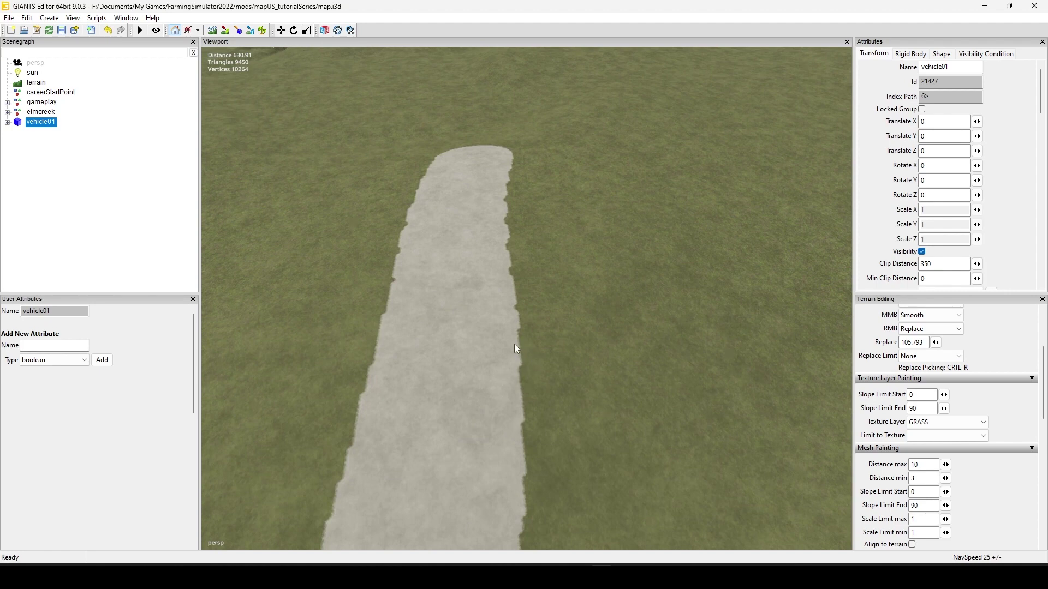
key("ctrl+shift+space")
left_click(429, 424)
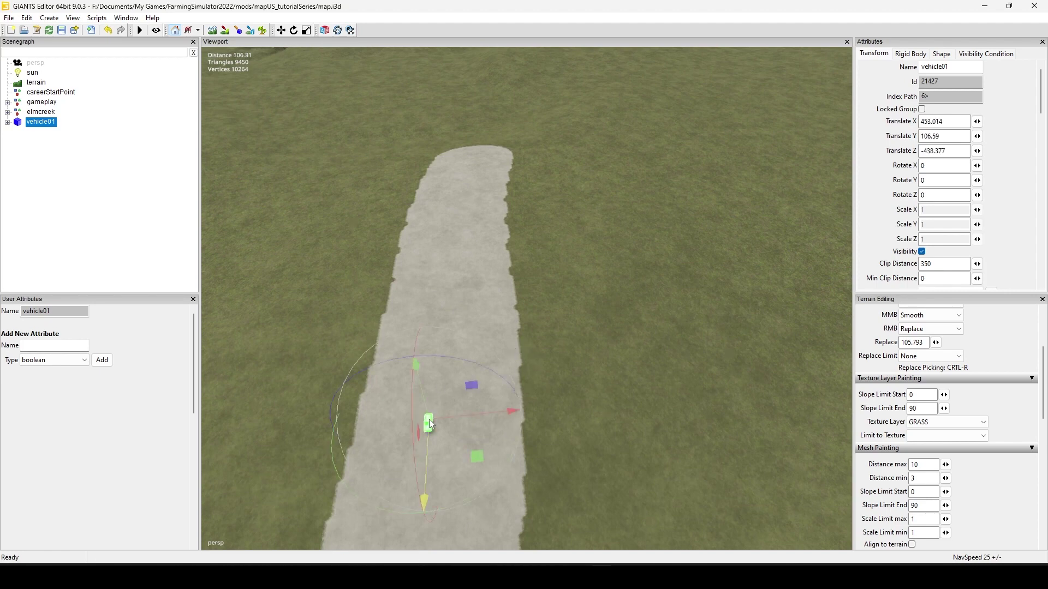
Step: Examine the car's size against the width of the wider concrete strip from close up and at a low angle
right_click_drag(717, 355, 639, 431, "alt")
middle_click_drag(638, 431, 709, 322, "alt")
right_click_drag(710, 322, 587, 413, "alt")
middle_click_drag(587, 411, 617, 297, "alt")
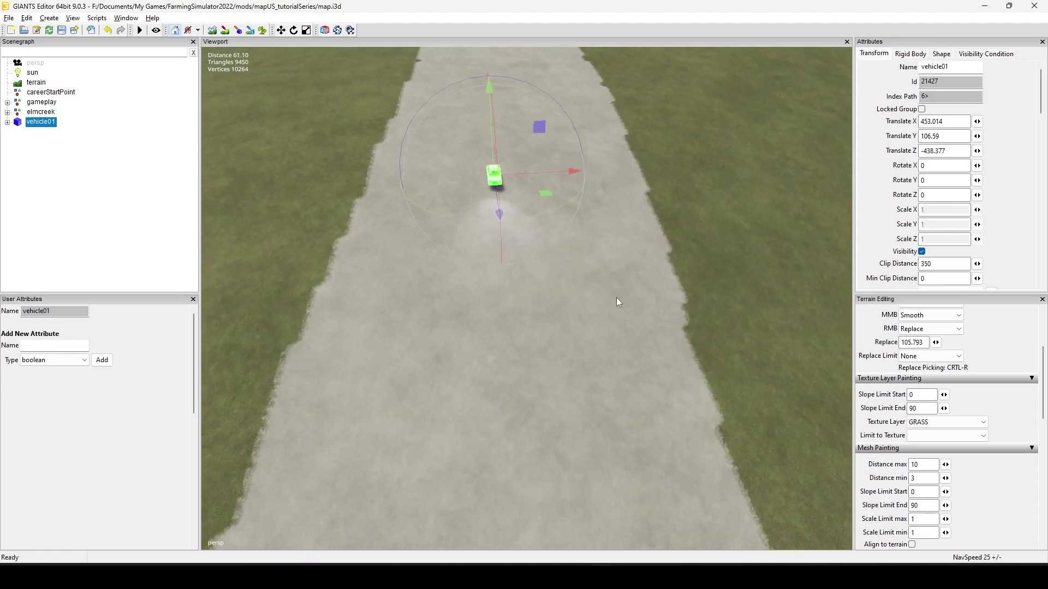
right_click_drag(617, 297, 597, 336, "alt")
middle_click_drag(597, 337, 600, 386, "alt")
mouse_move(600, 386)
left_mouse_down("alt")
mouse_move(612, 411)
mouse_move(599, 397)
left_mouse_up("alt")
right_click_drag(599, 398, 568, 473, "alt")
left_click(624, 441)
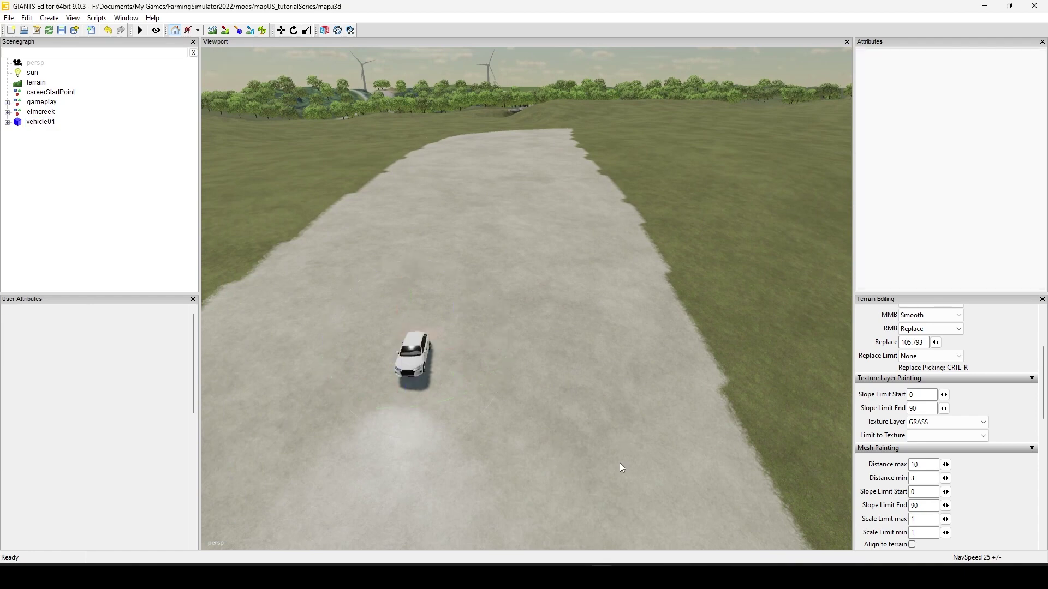
left_click_drag(620, 463, 510, 465, "alt")
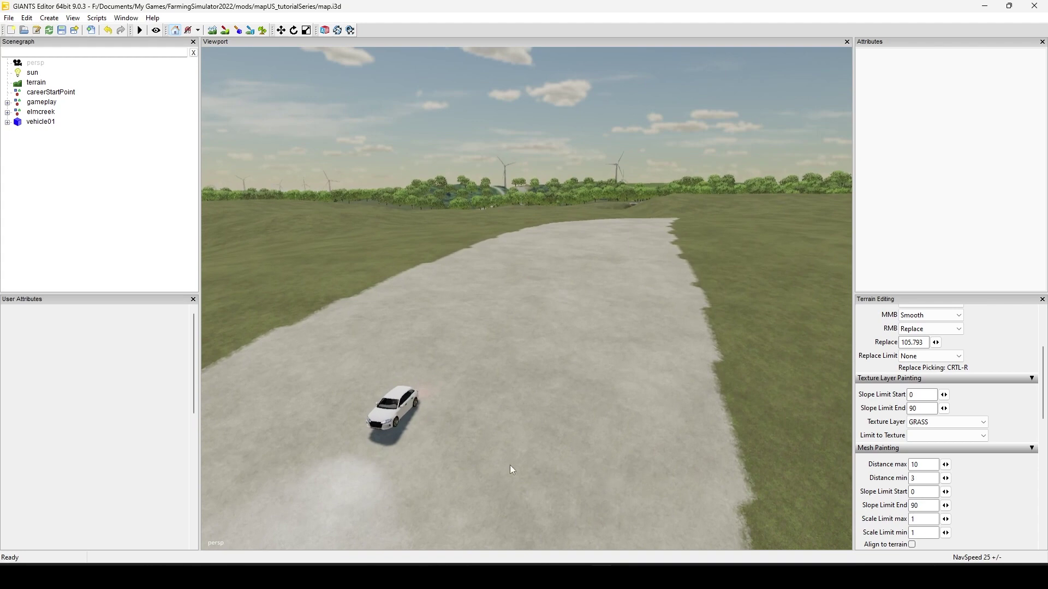
Step: Reselect vehicle01 and move it to a spot farther along the wider concrete strip
left_click(42, 122)
key("i")
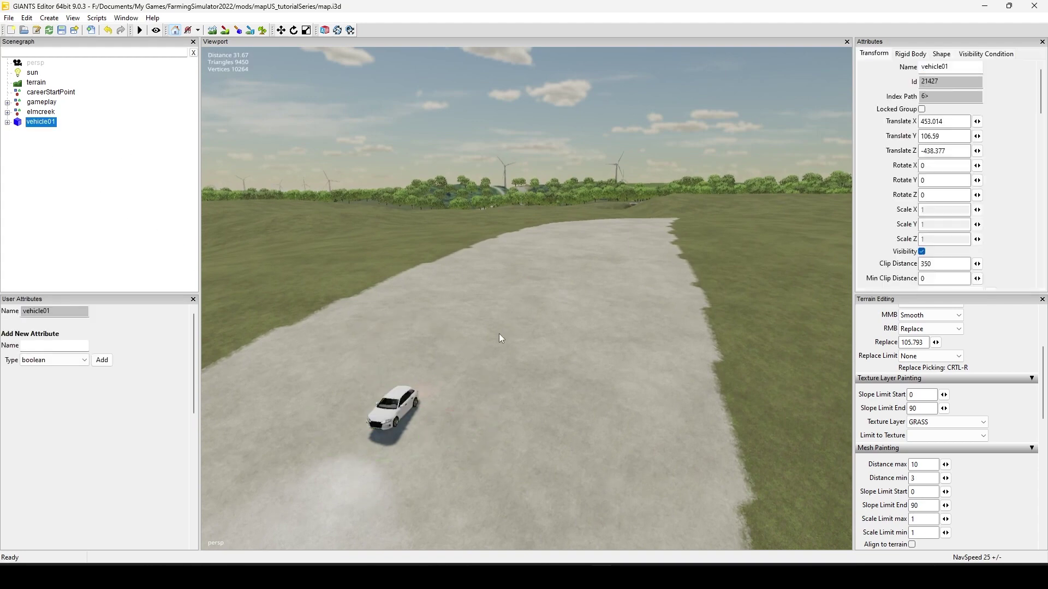
left_click(504, 345)
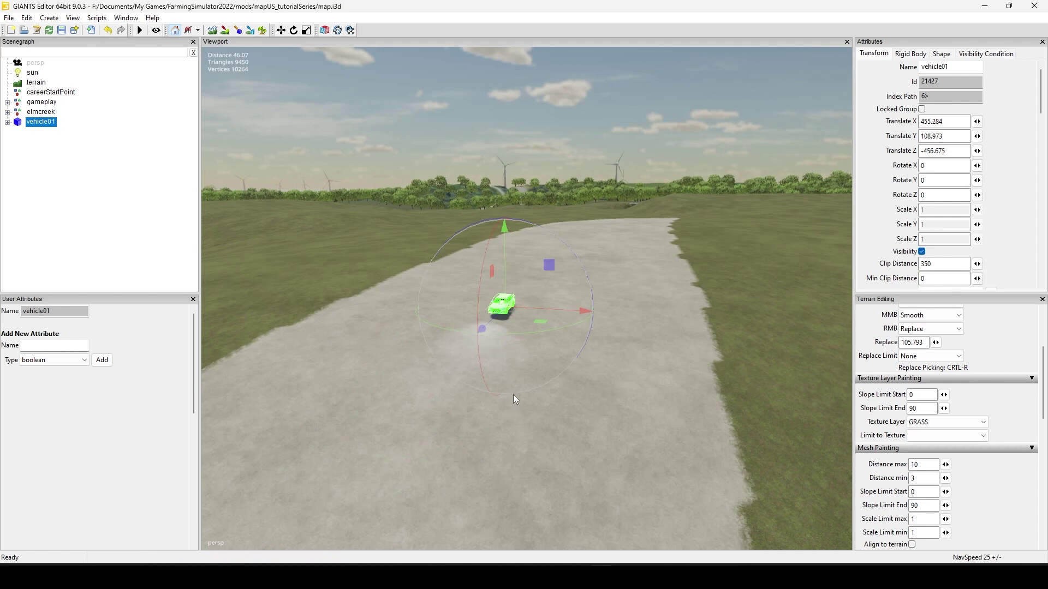
Step: Survey the terrain around the concrete strip and select the distant house's residentiallHome42_SPOT group
mouse_move(504, 575)
right_click_drag(526, 408, 565, 358)
right_click_drag(391, 349, 503, 467)
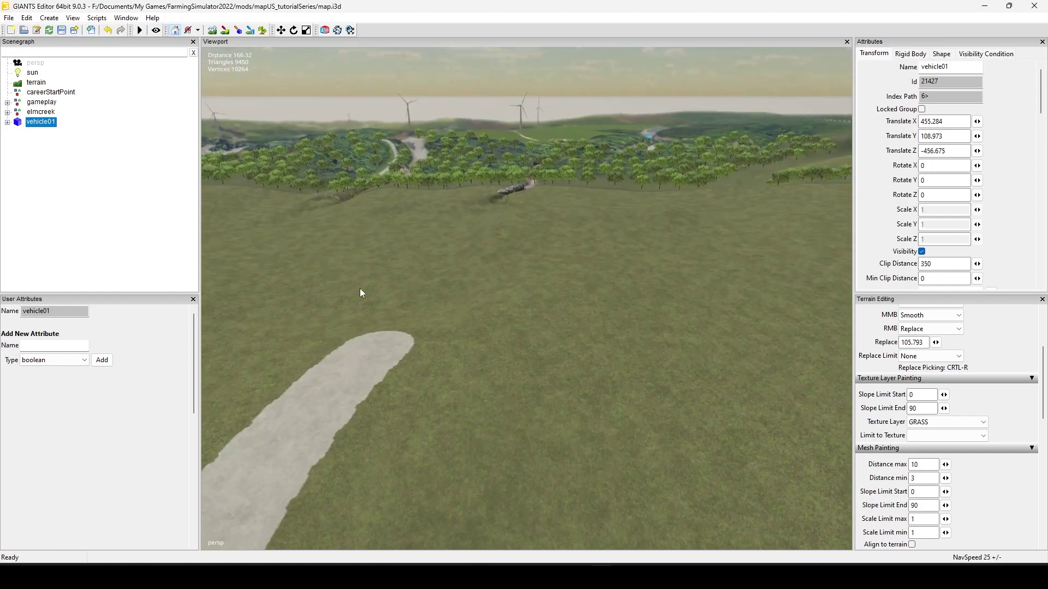
right_click_drag(360, 293, 412, 322)
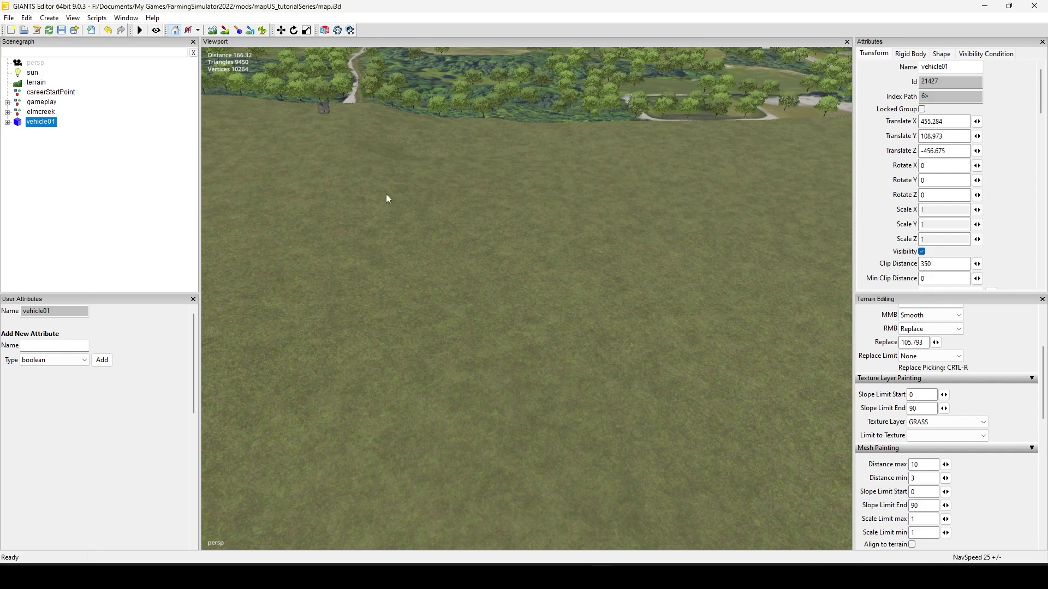
left_click(323, 109)
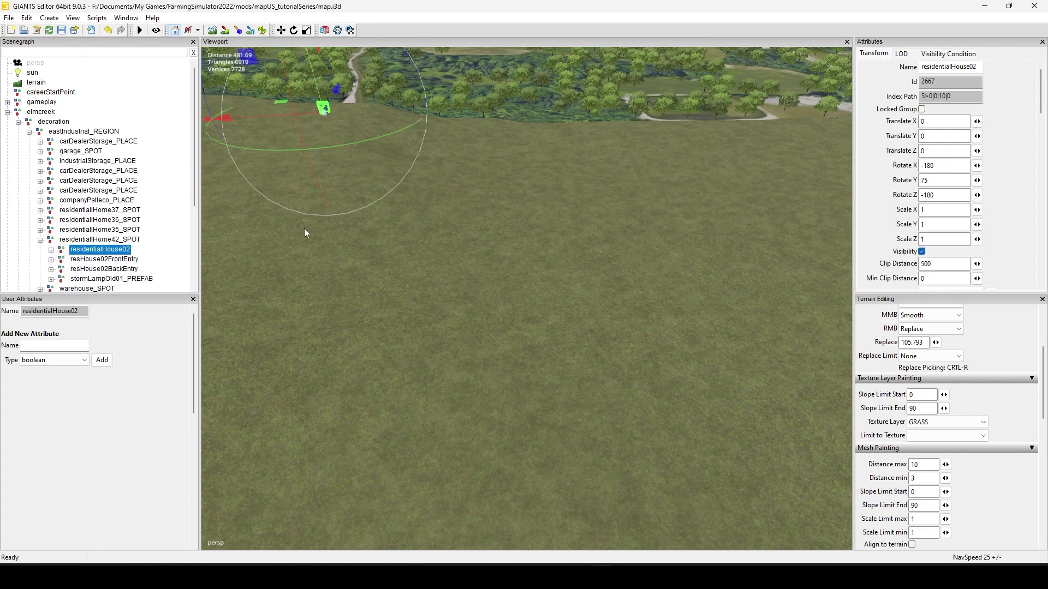
left_click(107, 241)
right_click_drag(529, 319, 539, 219)
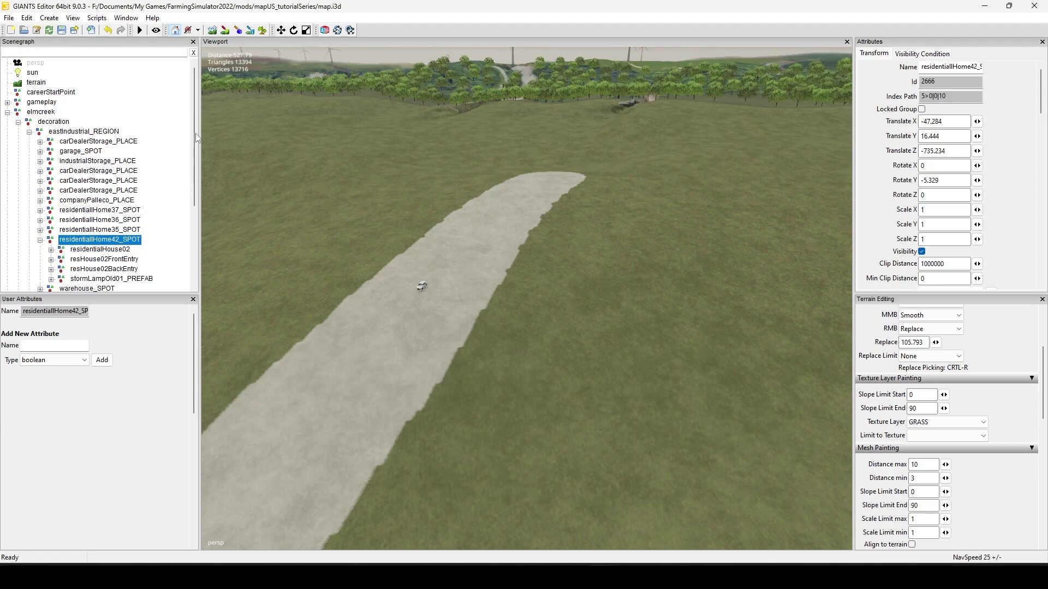
Step: Select vehicle01 again and place it on the narrower concrete strip
scroll(196, 198, "down", 3)
scroll(198, 199, "down", 1)
left_click(423, 283)
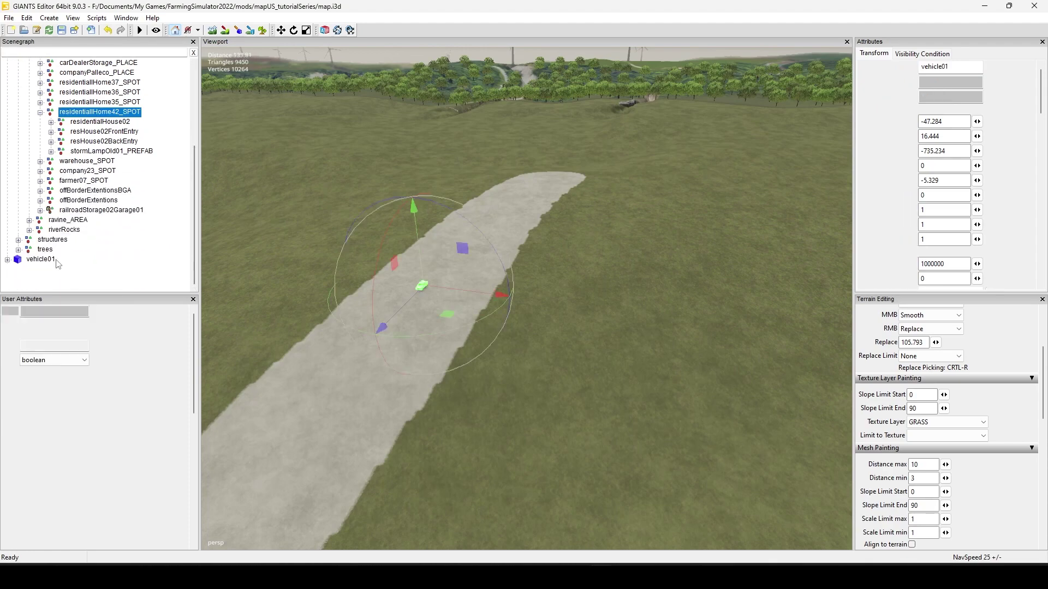
left_click_drag(428, 271, 663, 289, "alt")
mouse_move(663, 289)
middle_mouse_down("alt")
mouse_move(157, 264)
mouse_move(54, 246)
middle_mouse_up("alt")
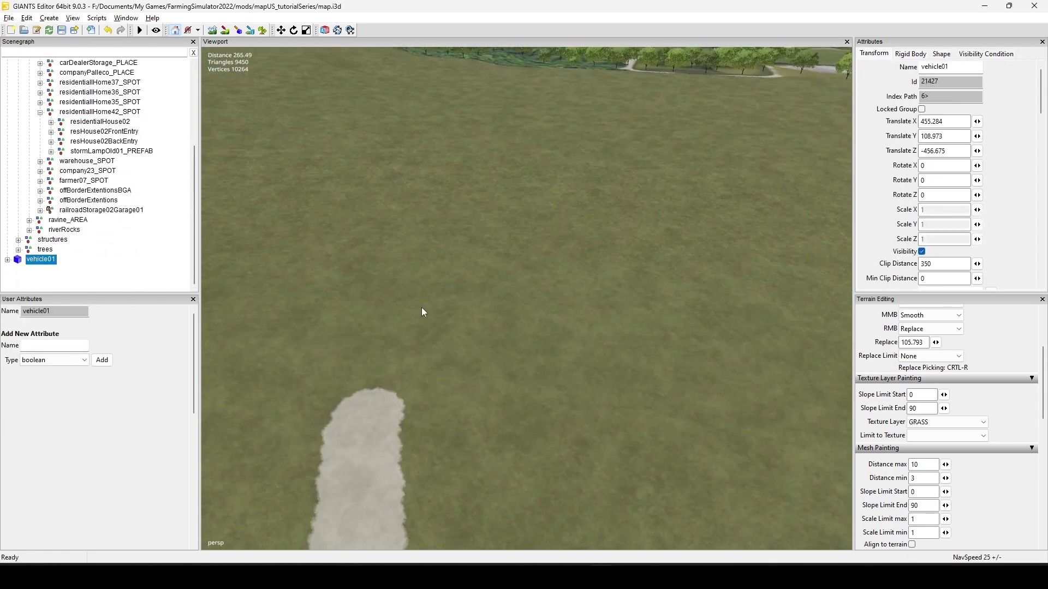
mouse_move(421, 309)
middle_mouse_down("alt")
mouse_move(509, 21)
mouse_move(397, 43)
mouse_move(398, 286)
mouse_move(446, 379)
mouse_move(472, 293)
mouse_move(434, 295)
middle_mouse_up("alt")
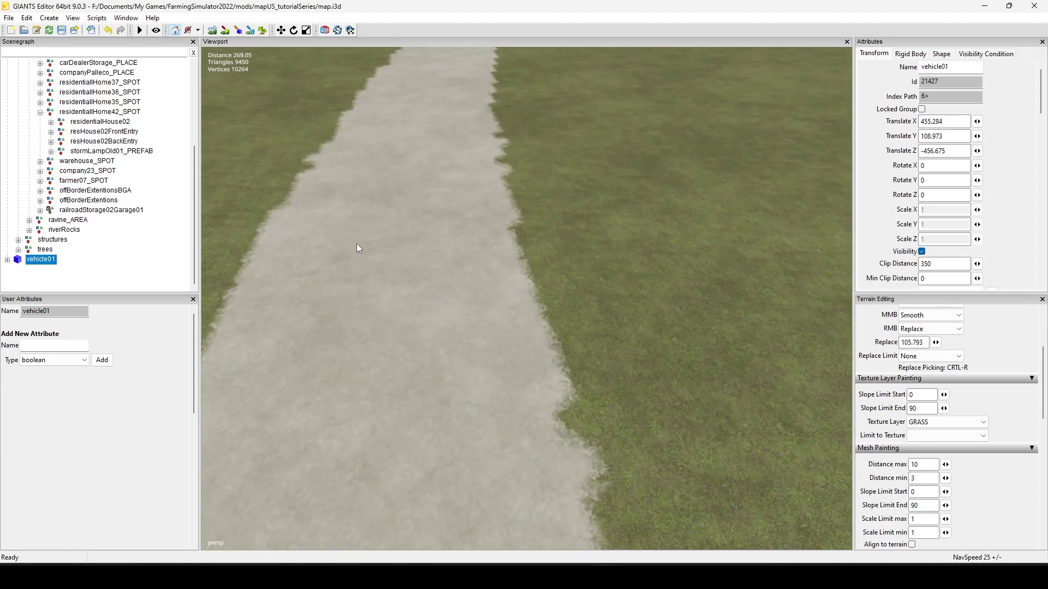
key("ctrl+b")
Step: Rotate the car to about -47.237° on Y to line up with the strip and place a duplicate beside it
left_click_drag(391, 287, 303, 315)
mouse_move(404, 237)
left_mouse_down()
mouse_move(385, 247)
mouse_move(392, 253)
left_mouse_up()
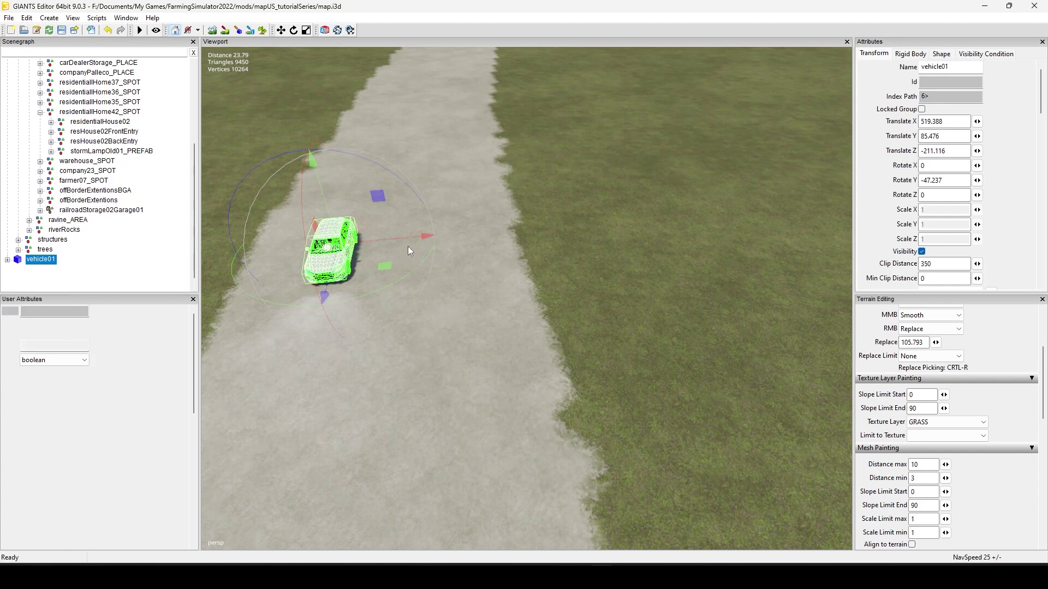
key("ctrl+d")
left_click_drag(394, 238, 485, 241)
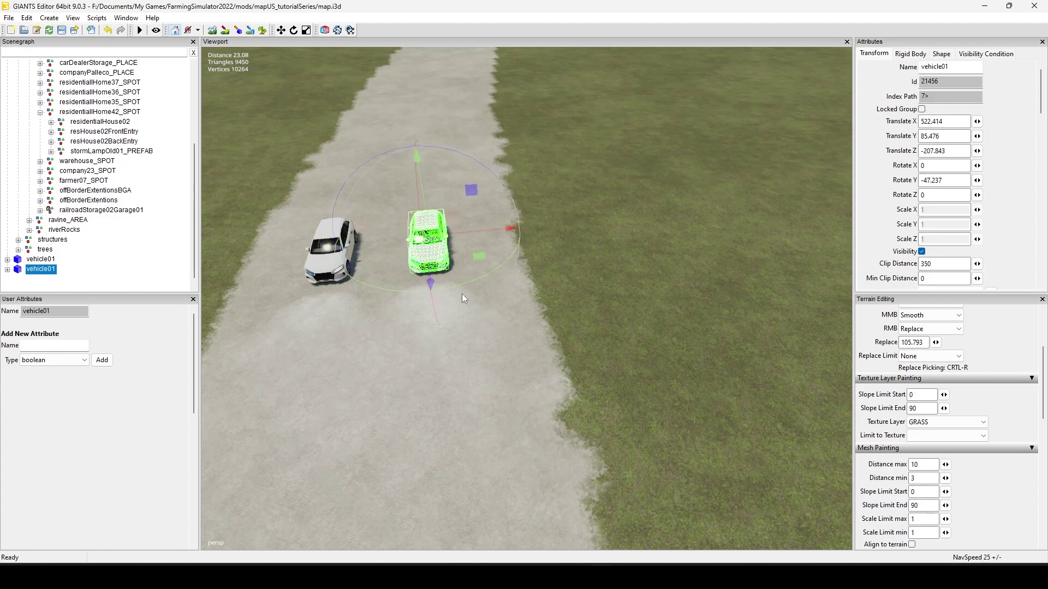
Step: Check the two cars against the narrower concrete strip and delete the duplicate vehicle01
middle_click_drag(282, 396, 458, 402)
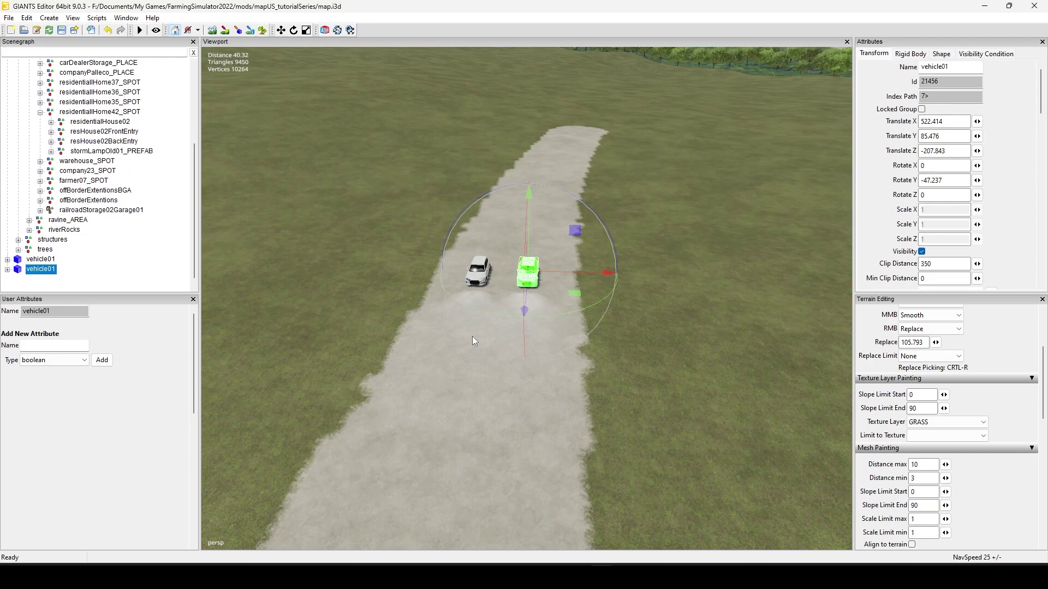
middle_click_drag(572, 331, 533, 446)
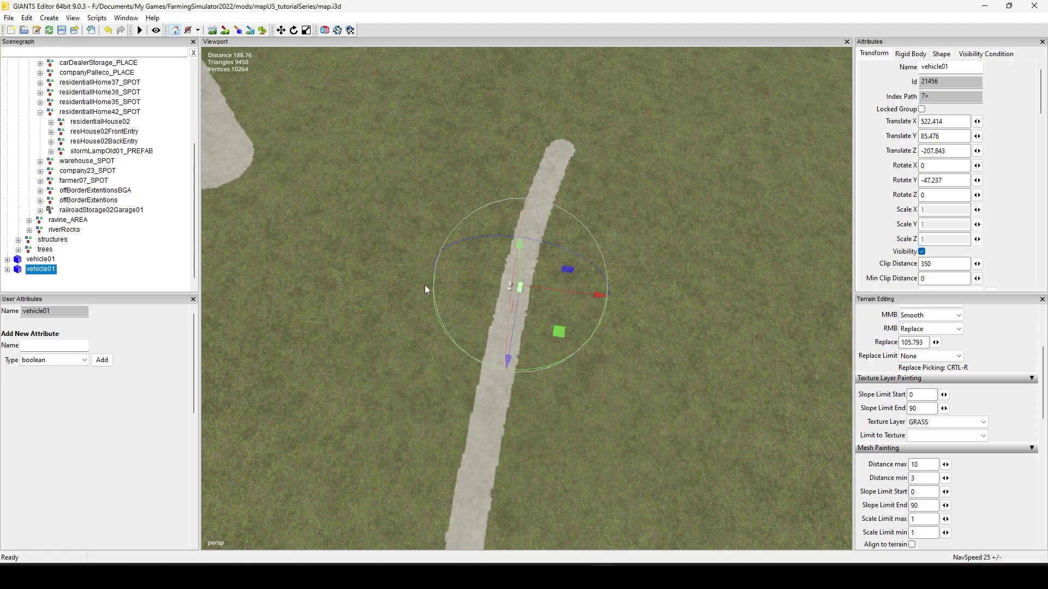
key("Delete")
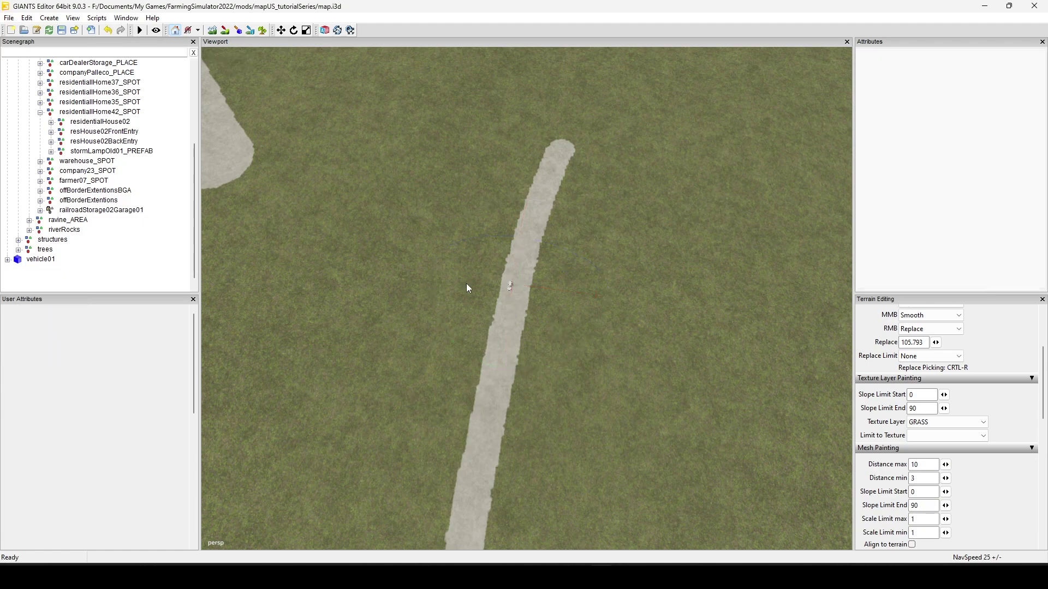
Step: Switch to terrain texture painting and cover the wider concrete test strip with the GRASS layer
mouse_move(599, 248)
middle_mouse_down()
mouse_move(507, 227)
mouse_move(466, 461)
mouse_move(491, 412)
mouse_move(487, 431)
middle_mouse_up()
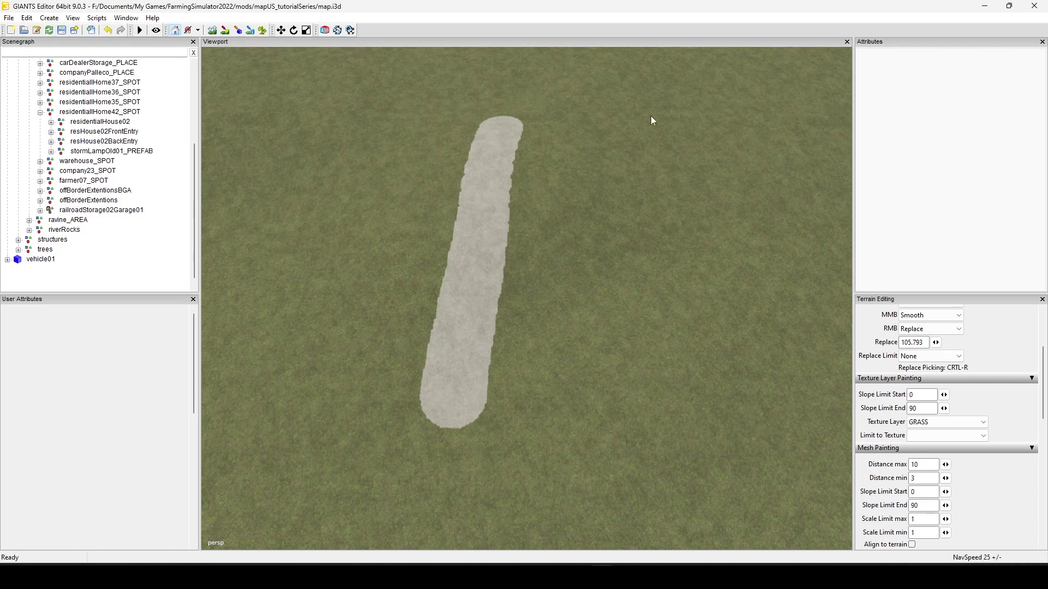
left_click(227, 31)
mouse_move(505, 175)
left_mouse_down()
mouse_move(496, 117)
mouse_move(514, 131)
mouse_move(465, 203)
mouse_move(523, 224)
mouse_move(437, 317)
mouse_move(476, 362)
mouse_move(456, 440)
left_mouse_up()
scroll(398, 358, "down", 5)
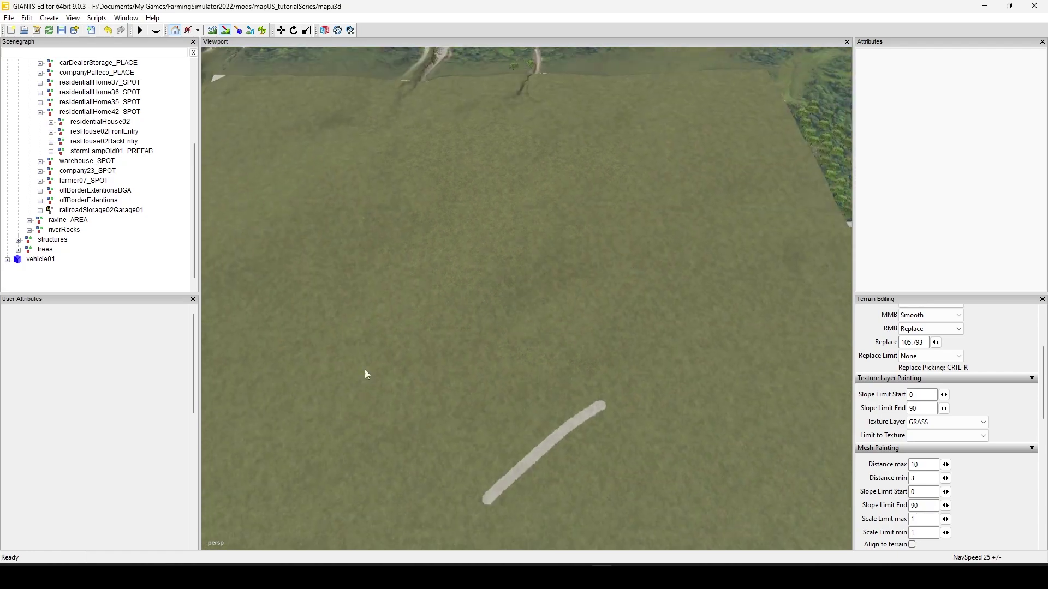
Step: Set the texture layer to CONCRETE and paint a rectangular outline near the far corner of the grass area
mouse_move(365, 371)
right_mouse_down()
mouse_move(631, 276)
mouse_move(494, 281)
mouse_move(374, 311)
mouse_move(399, 226)
mouse_move(536, 344)
mouse_move(529, 285)
mouse_move(568, 298)
mouse_move(435, 323)
mouse_move(477, 369)
mouse_move(640, 354)
mouse_move(545, 374)
mouse_move(473, 362)
mouse_move(318, 369)
mouse_move(494, 351)
mouse_move(428, 329)
mouse_move(572, 462)
mouse_move(510, 357)
mouse_move(389, 331)
right_mouse_up()
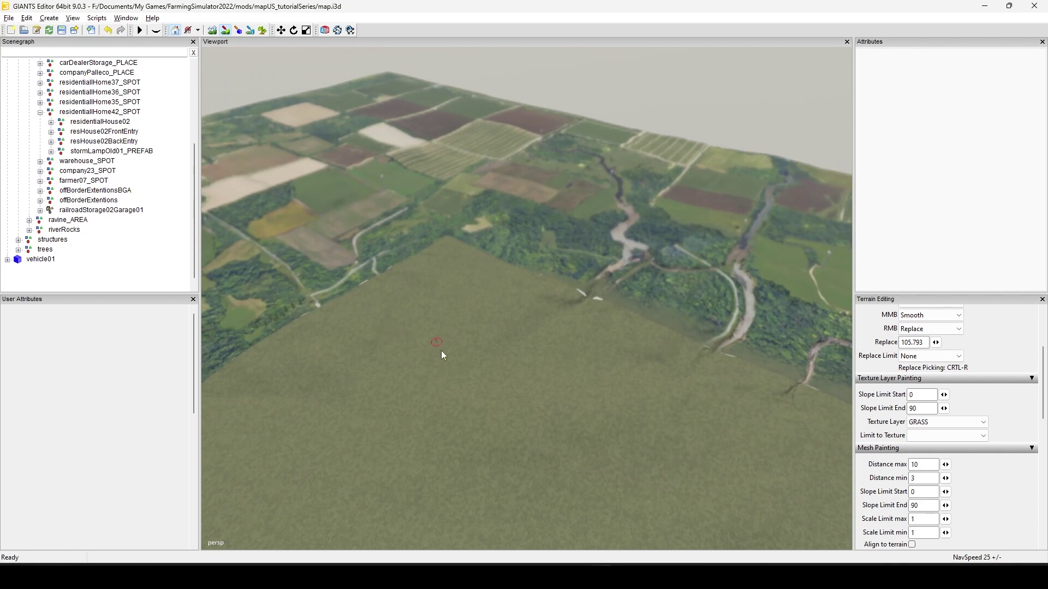
right_click_drag(441, 352, 695, 339)
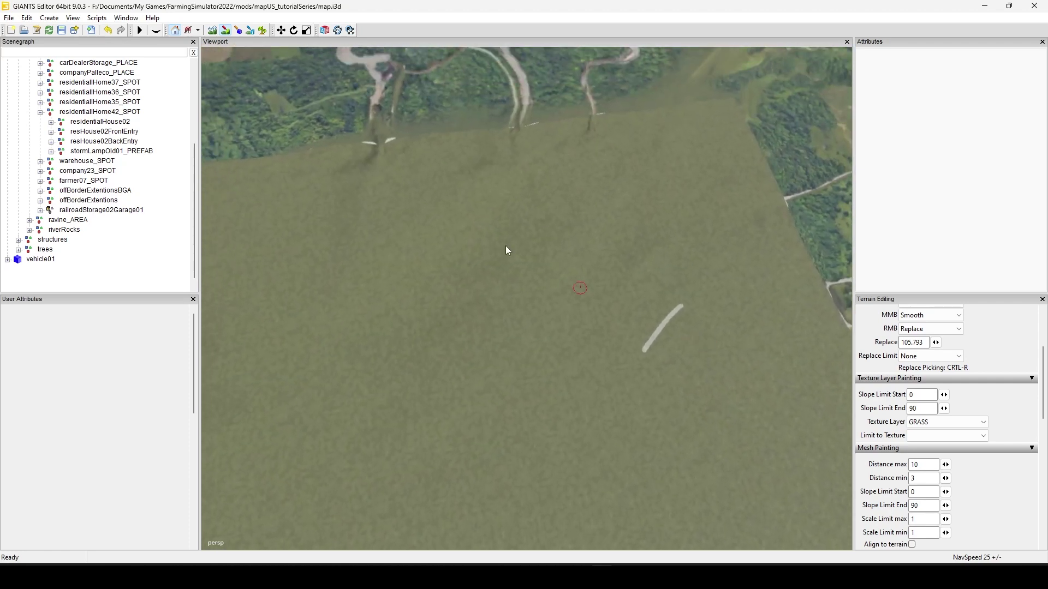
left_click(982, 422)
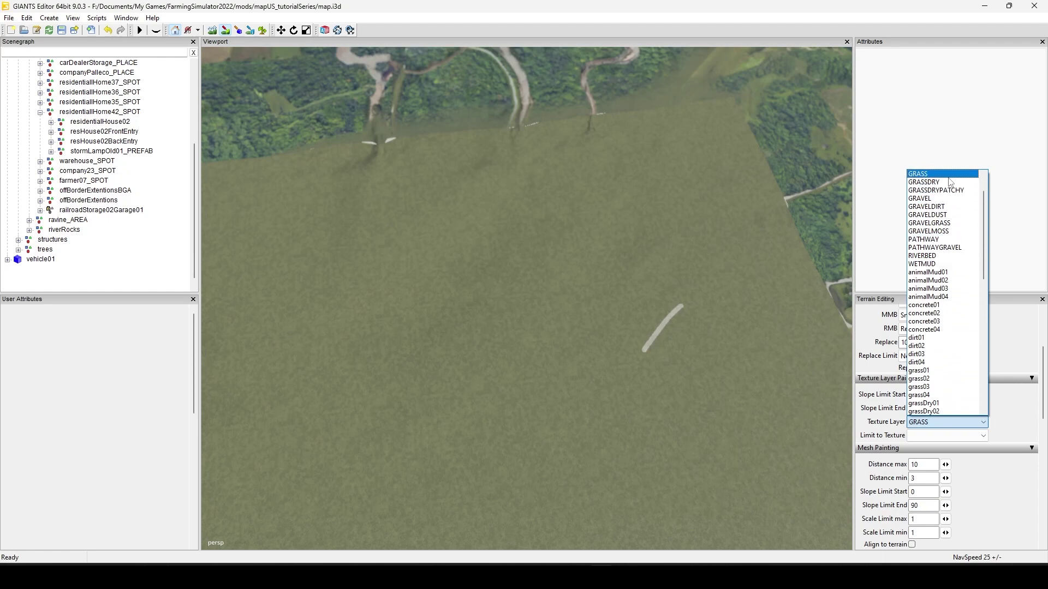
scroll(947, 186, "up", 2)
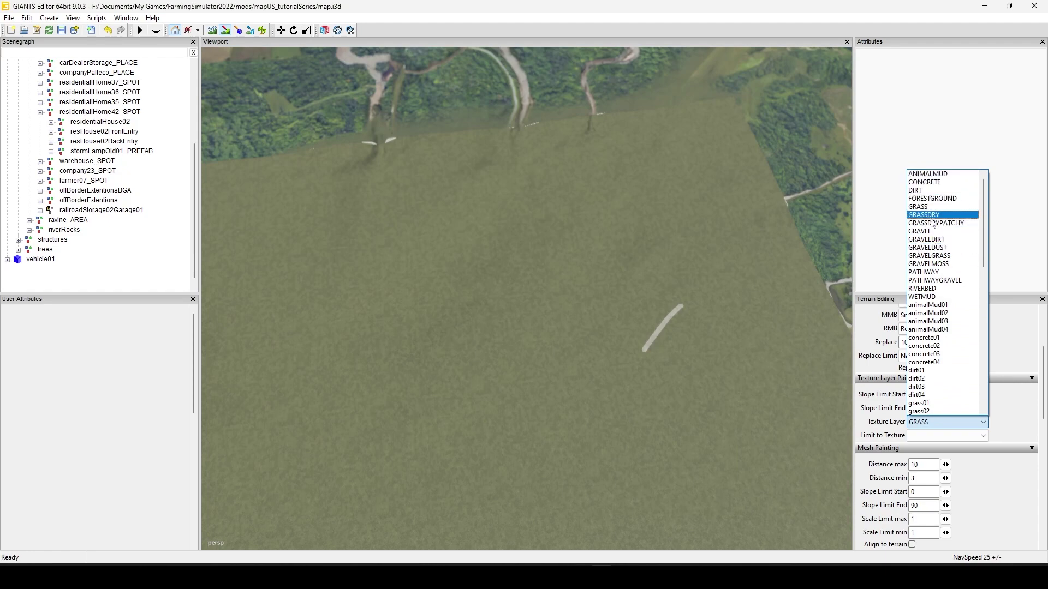
left_click(942, 183)
mouse_move(614, 293)
left_mouse_down("alt")
mouse_move(449, 292)
mouse_move(417, 361)
mouse_move(745, 183)
mouse_move(424, 353)
mouse_move(486, 311)
mouse_move(485, 325)
mouse_move(675, 322)
mouse_move(650, 316)
mouse_move(696, 311)
mouse_move(680, 316)
left_mouse_up("alt")
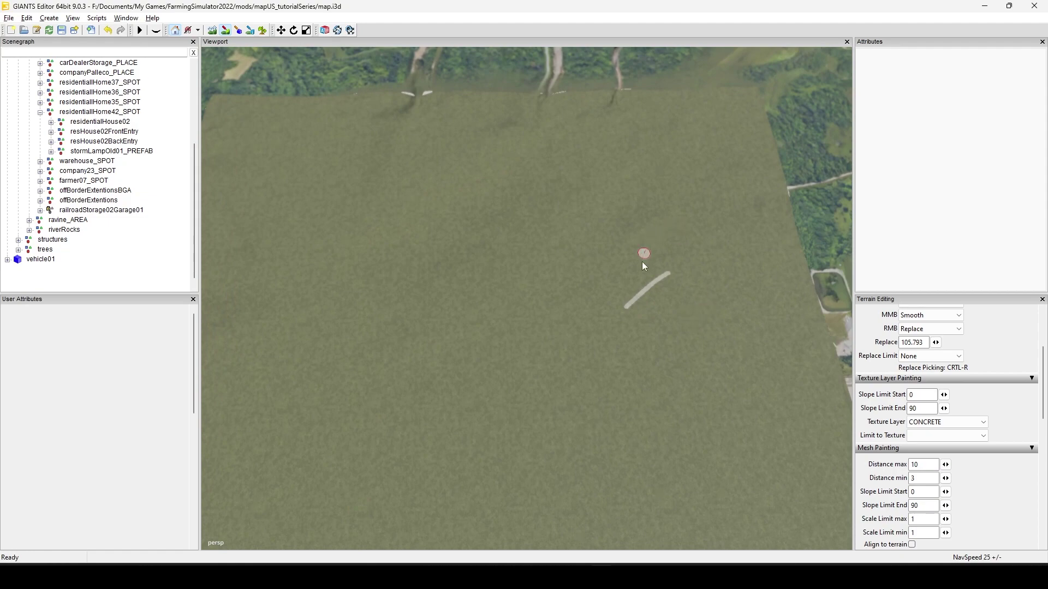
mouse_move(642, 258)
left_mouse_down("alt")
mouse_move(587, 232)
mouse_move(537, 264)
mouse_move(444, 266)
mouse_move(550, 330)
mouse_move(657, 291)
mouse_move(545, 243)
mouse_move(650, 300)
mouse_move(523, 281)
mouse_move(533, 355)
mouse_move(596, 487)
left_mouse_up("alt")
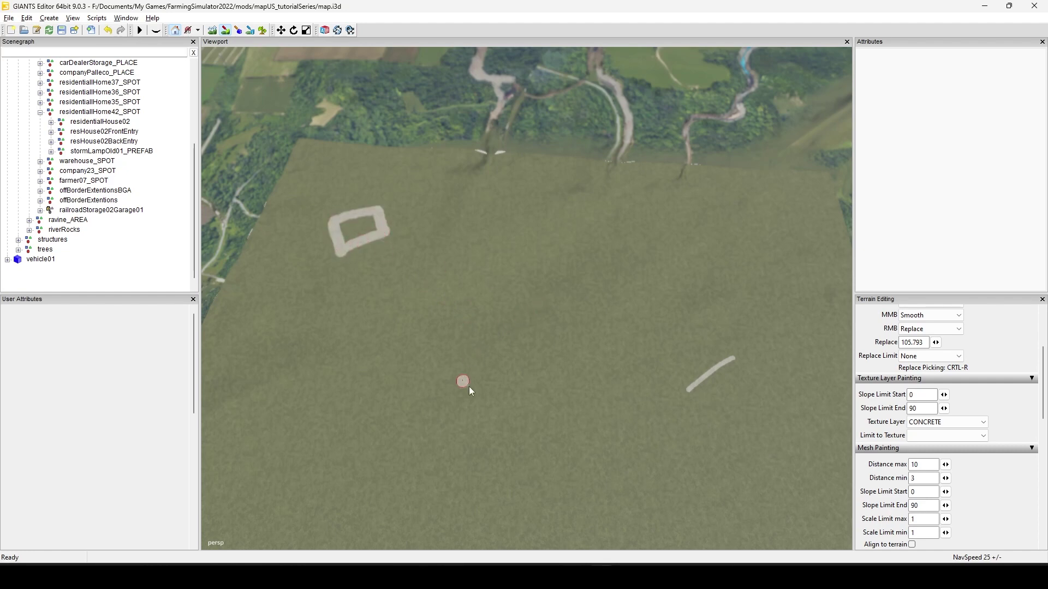
Step: Try a CONCRETE stroke across the open grass beside the rectangular outline and undo it
scroll(470, 386, "up", 5)
mouse_move(444, 341)
right_mouse_down()
mouse_move(653, 267)
mouse_move(622, 192)
mouse_move(590, 375)
mouse_move(584, 204)
mouse_move(645, 21)
mouse_move(616, 164)
mouse_move(687, 322)
mouse_move(635, 405)
right_mouse_up()
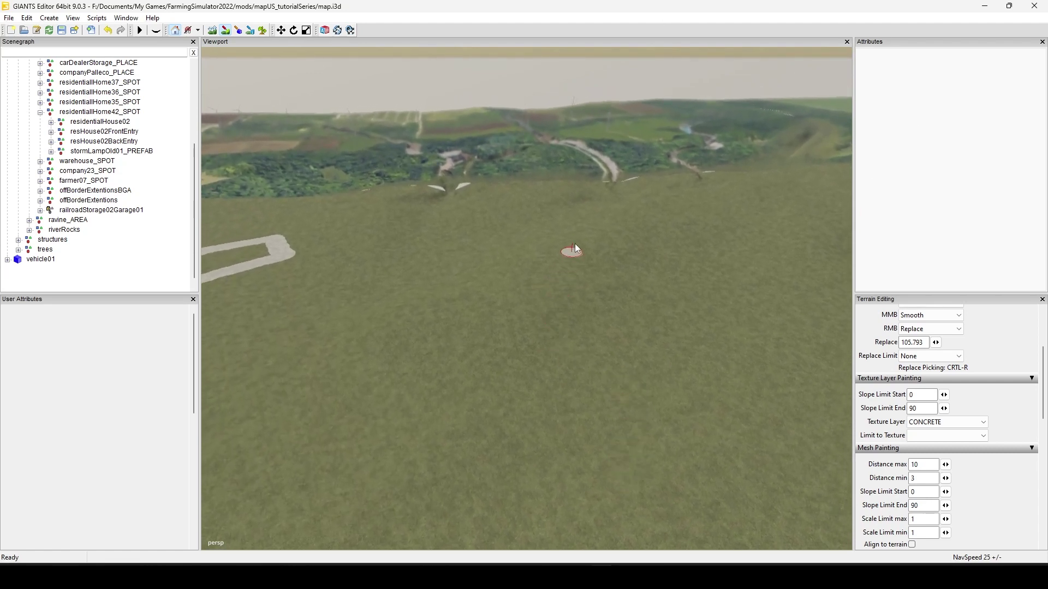
mouse_move(567, 230)
left_mouse_down()
mouse_move(375, 366)
mouse_move(506, 343)
mouse_move(748, 247)
mouse_move(706, 253)
left_mouse_up()
mouse_move(705, 253)
right_mouse_down()
mouse_move(477, 449)
mouse_move(561, 416)
mouse_move(607, 243)
mouse_move(577, 509)
mouse_move(559, 306)
mouse_move(607, 273)
mouse_move(548, 248)
mouse_move(667, 519)
mouse_move(529, 342)
mouse_move(515, 350)
mouse_move(661, 271)
mouse_move(461, 424)
mouse_move(470, 448)
mouse_move(536, 421)
mouse_move(376, 436)
mouse_move(507, 424)
right_mouse_up()
left_click(605, 439)
key("ctrl+z")
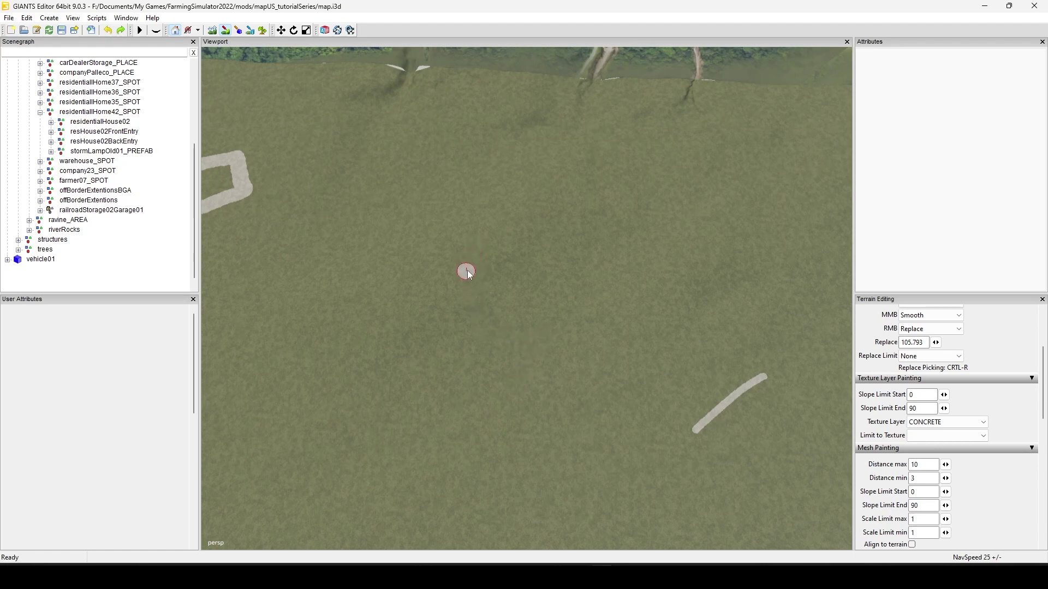
Step: Paint a row of A-shaped concrete peaks across the grass beside the rectangular outline to represent mountains
mouse_move(467, 270)
left_mouse_down()
mouse_move(491, 208)
mouse_move(503, 253)
mouse_move(482, 274)
left_mouse_up()
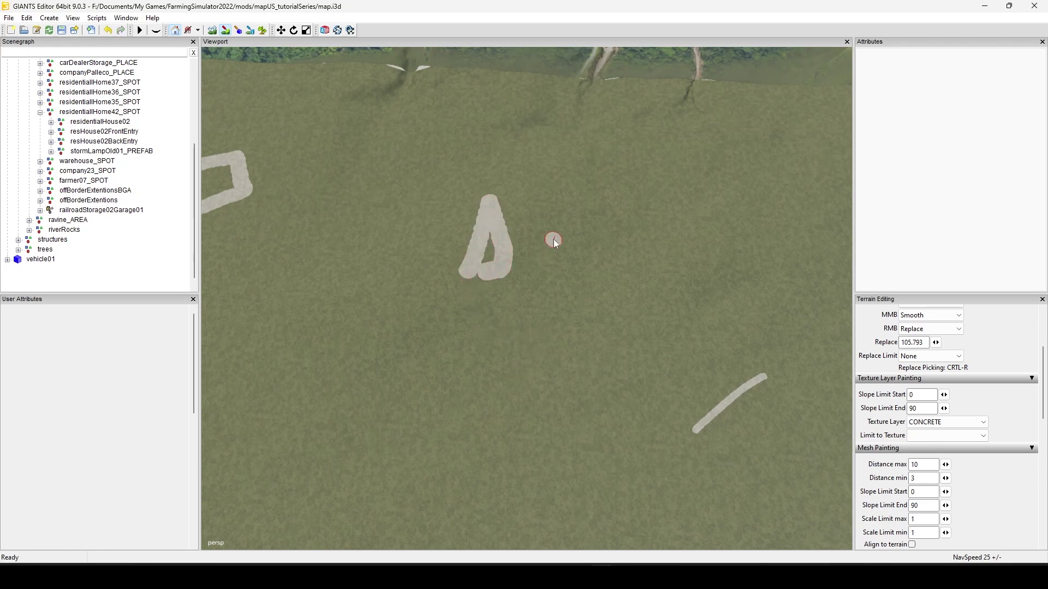
left_click_drag(615, 225, 645, 211)
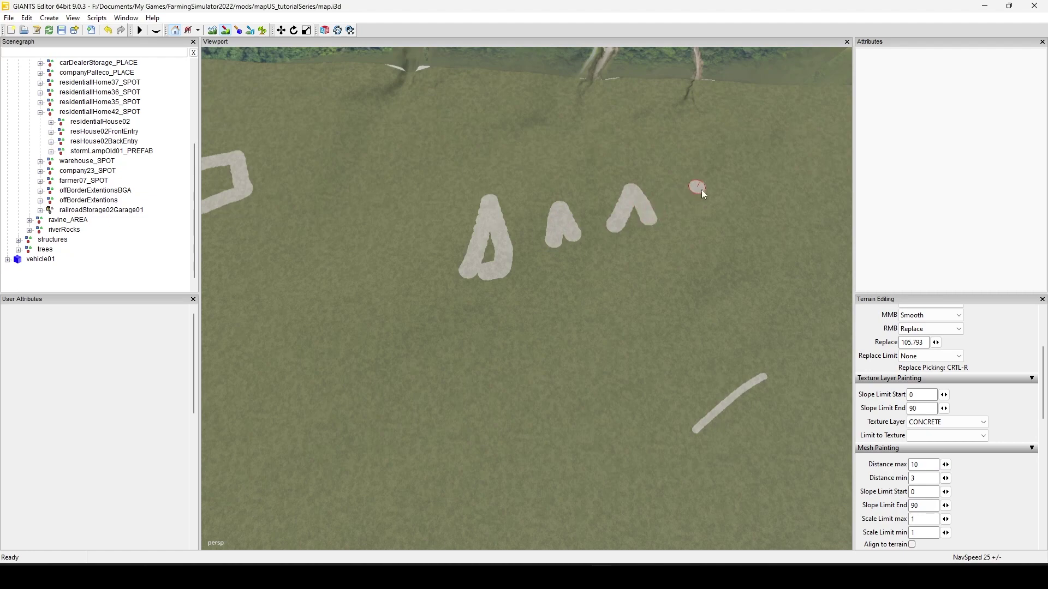
Step: Try painting a long, wide concrete curve between the row of peaks and the remaining test strip
mouse_move(698, 258)
left_mouse_down("alt")
mouse_move(715, 310)
mouse_move(530, 221)
left_mouse_up("alt")
mouse_move(536, 279)
left_mouse_down("alt")
mouse_move(442, 318)
mouse_move(616, 325)
mouse_move(675, 291)
mouse_move(630, 315)
mouse_move(538, 419)
mouse_move(345, 523)
left_mouse_up("alt")
mouse_move(569, 448)
left_mouse_down("alt")
mouse_move(524, 459)
mouse_move(552, 449)
mouse_move(537, 454)
left_mouse_up("alt")
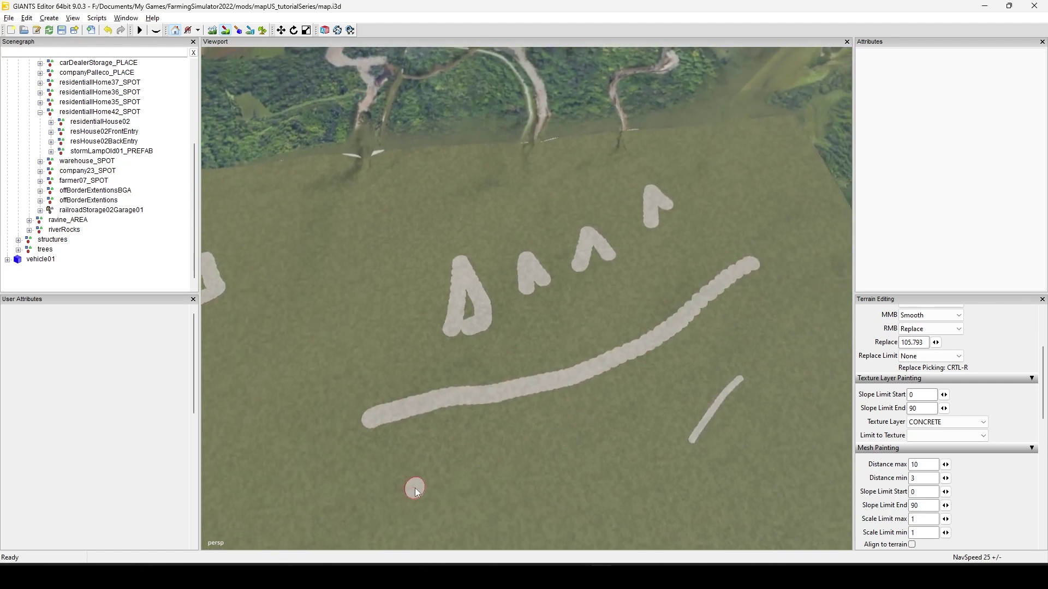
Step: Set the brush radius to 5 and paint a thin concrete road line past the peaks toward the terrain edge
left_click_drag(1043, 366, 1043, 332)
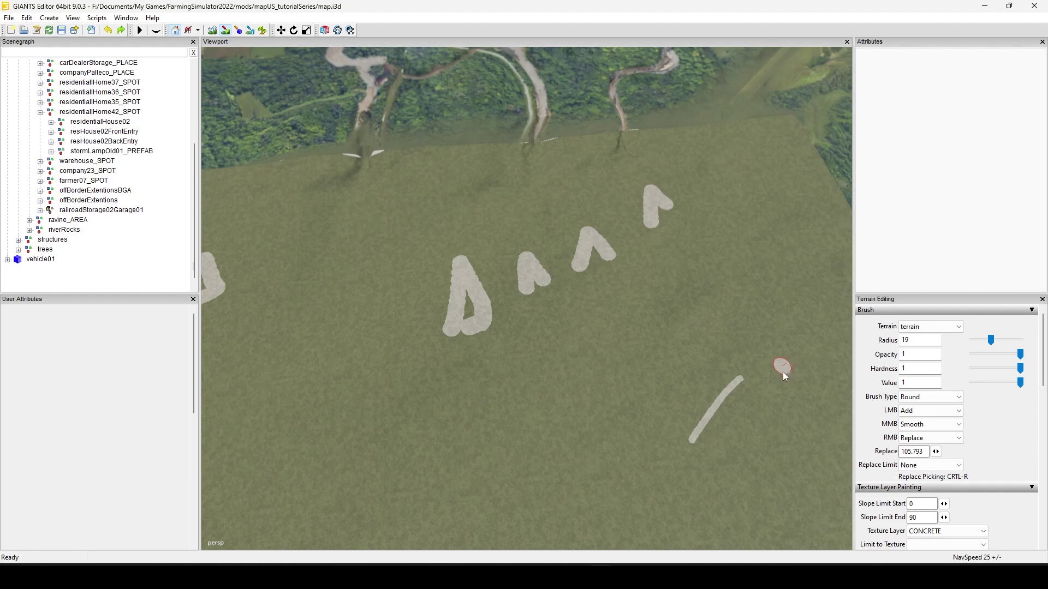
double_click(908, 340)
type("5")
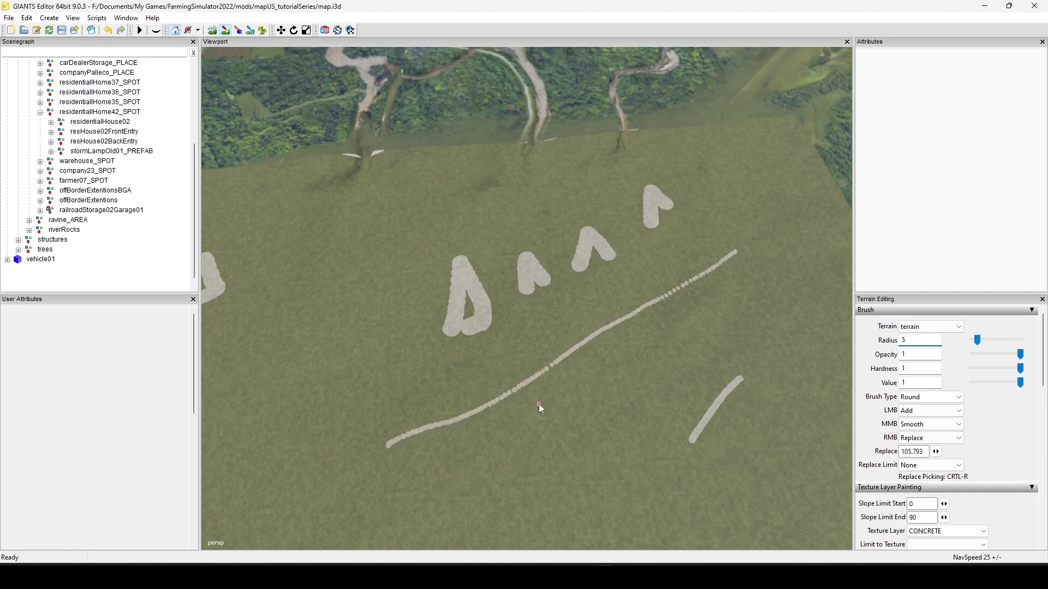
mouse_move(588, 425)
left_mouse_down("alt")
mouse_move(576, 438)
mouse_move(381, 402)
mouse_move(374, 391)
left_mouse_up("alt")
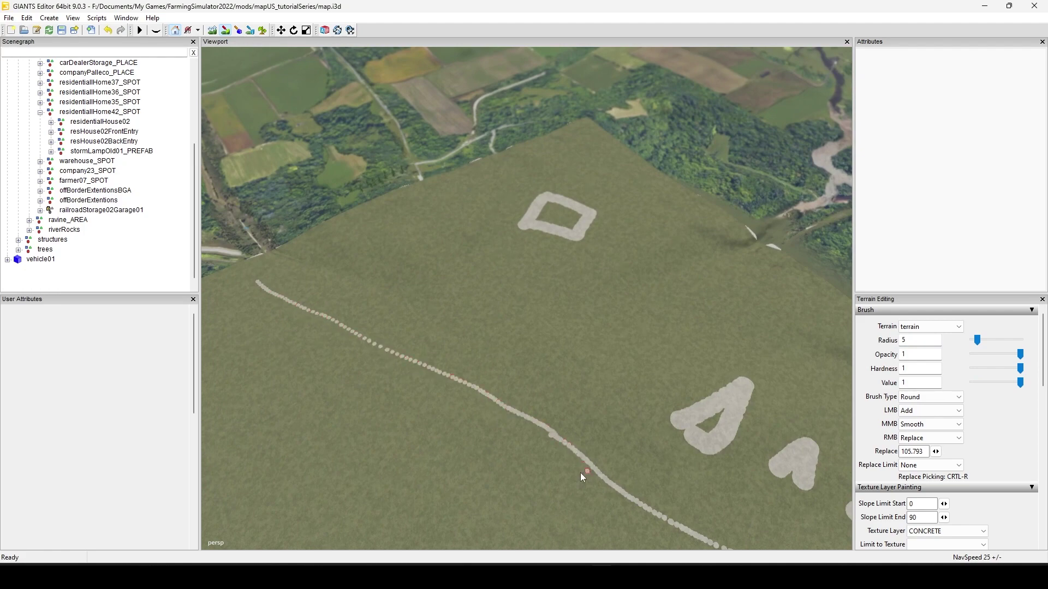
Step: Extend the thin concrete line along the quarry side, undo the tangled strokes and redraw that section as a smooth curve
mouse_move(580, 472)
left_mouse_down("alt")
mouse_move(615, 475)
mouse_move(513, 414)
mouse_move(523, 460)
mouse_move(157, 477)
mouse_move(273, 440)
mouse_move(693, 420)
mouse_move(627, 388)
mouse_move(650, 367)
mouse_move(569, 364)
left_mouse_up("alt")
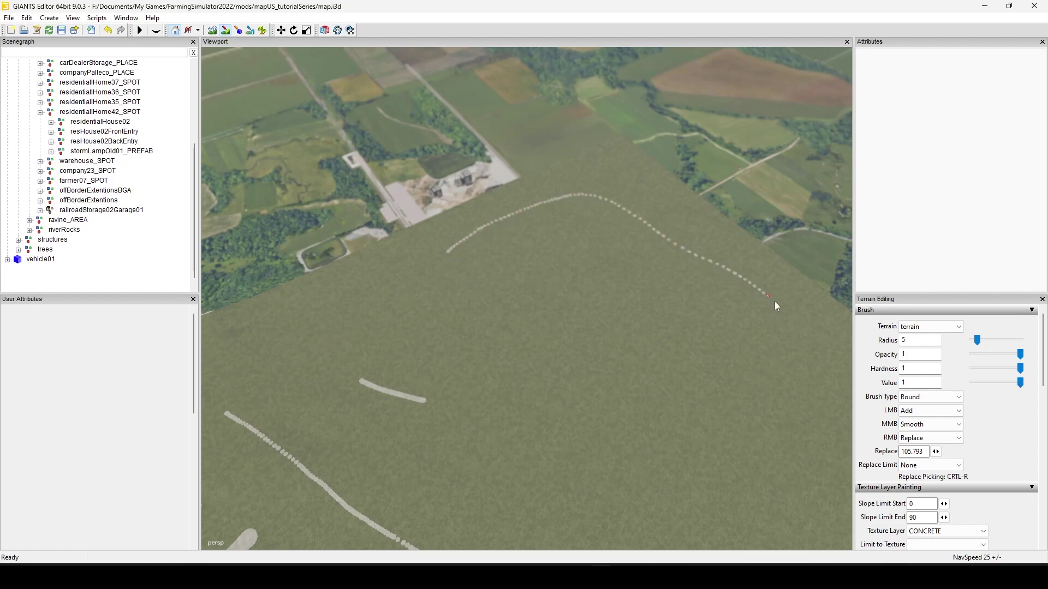
left_click_drag(748, 408, 664, 437, "alt")
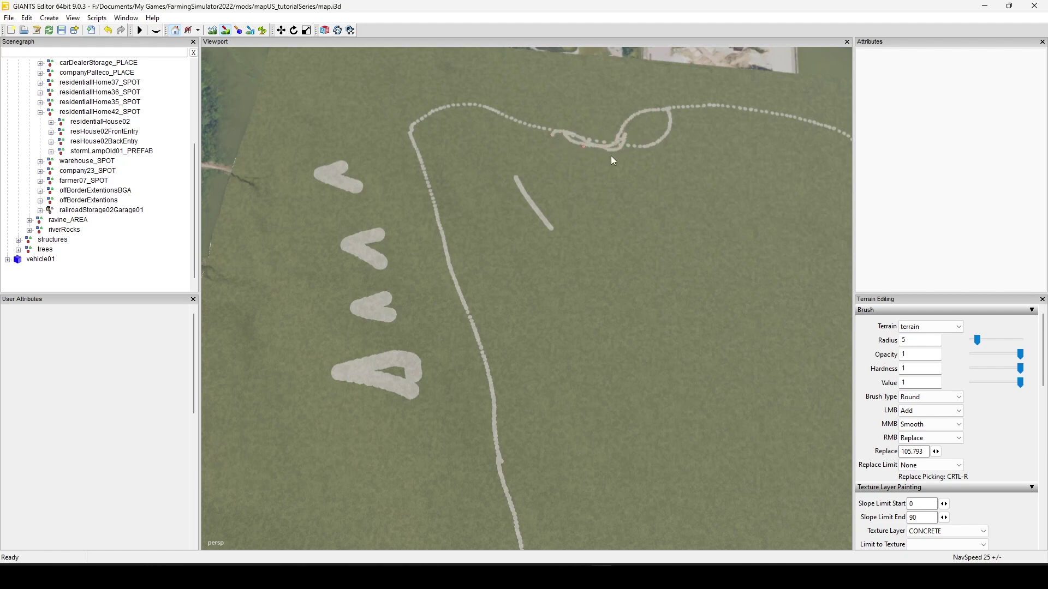
key("ctrl+z")
key("ctrl+z")
key("ctrl+z")
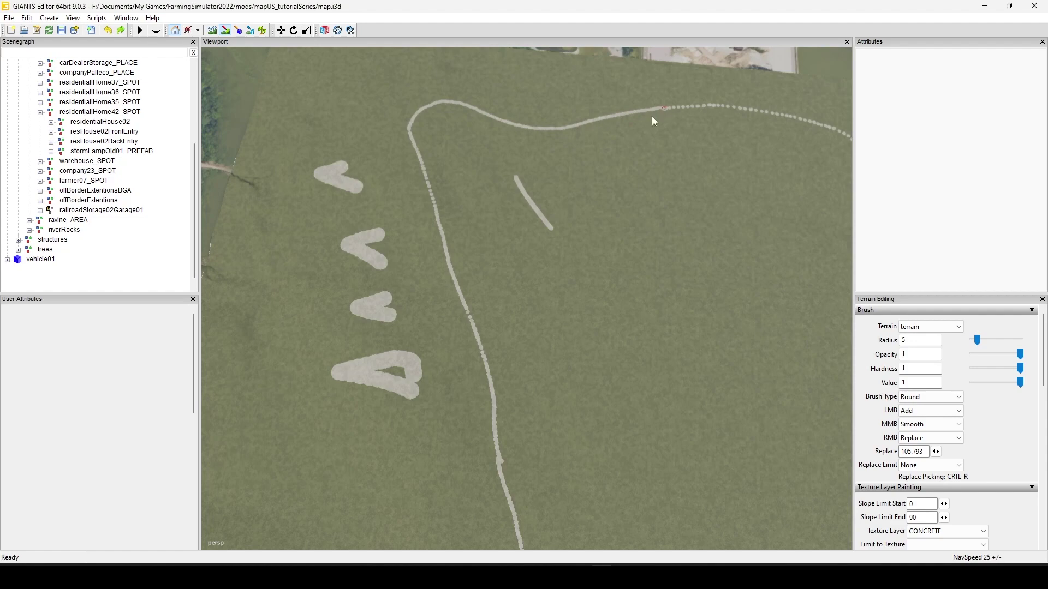
Step: Continue the thin concrete line around the remaining terrain edges to close the outer road loop
mouse_move(575, 383)
left_mouse_down("alt")
mouse_move(708, 385)
mouse_move(948, 341)
mouse_move(856, 370)
mouse_move(892, 376)
left_mouse_up("alt")
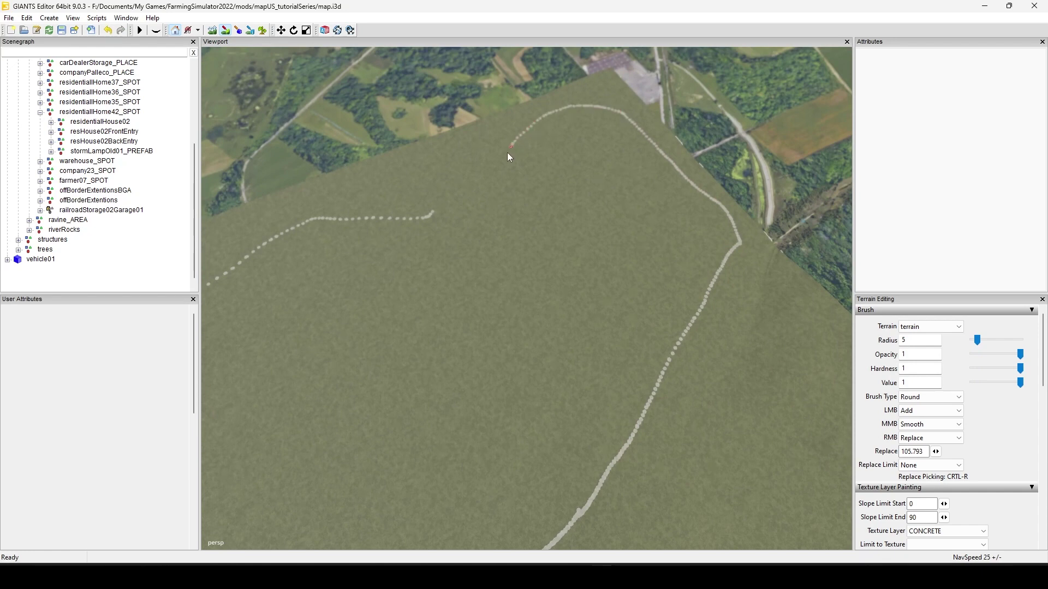
mouse_move(528, 257)
left_mouse_down("alt")
mouse_move(523, 305)
mouse_move(334, 290)
mouse_move(242, 355)
mouse_move(431, 337)
mouse_move(454, 346)
mouse_move(445, 311)
mouse_move(526, 367)
mouse_move(386, 353)
mouse_move(503, 427)
mouse_move(346, 417)
mouse_move(525, 439)
left_mouse_up("alt")
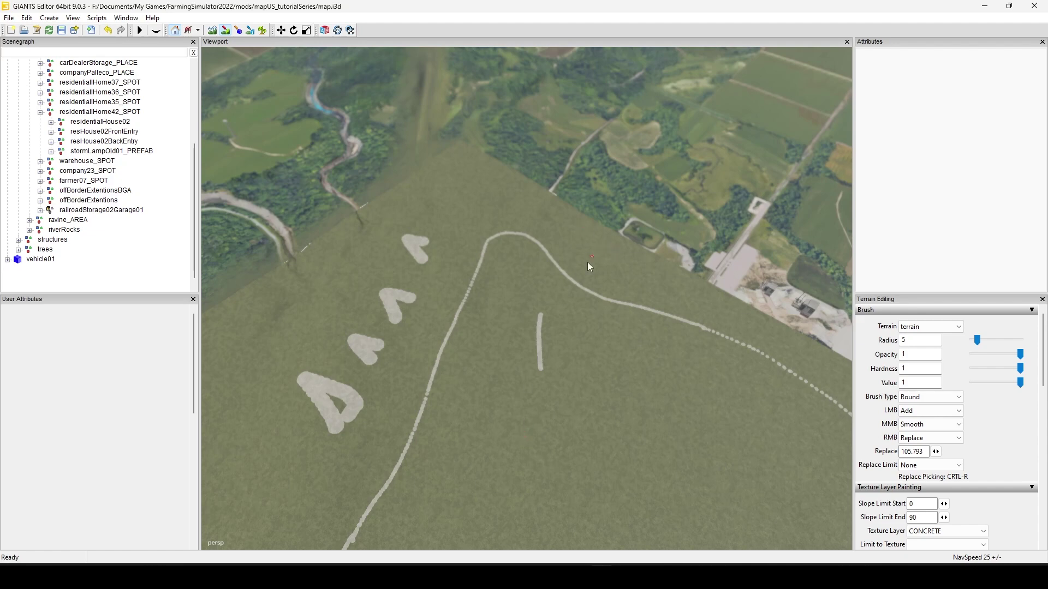
Step: Examine the existing buildings and the railway entrance along the painted outer road
left_click_drag(617, 254, 493, 377, "alt")
scroll(493, 404, "up", 3)
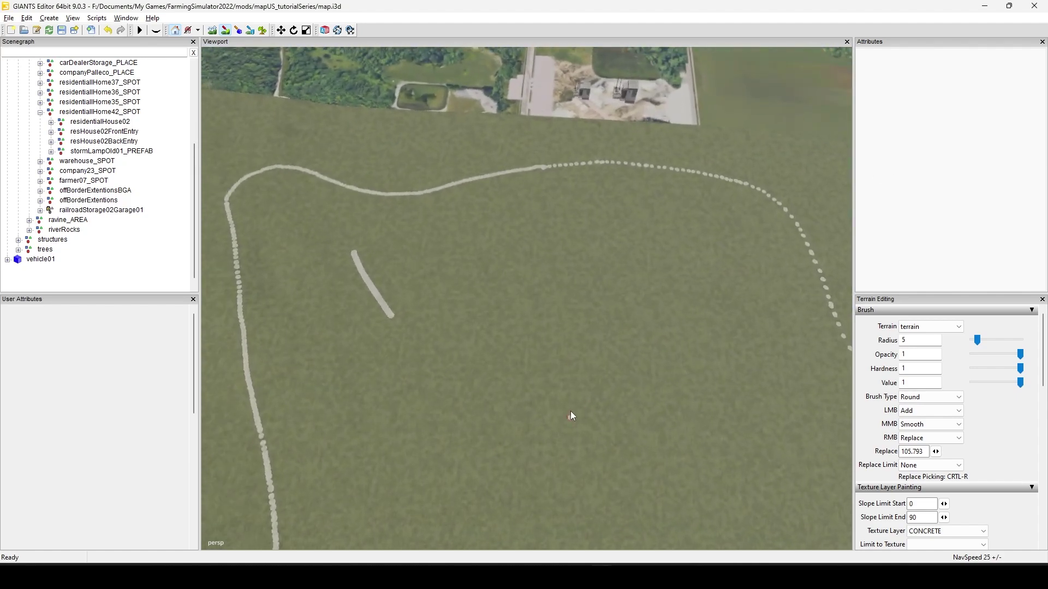
mouse_move(570, 411)
left_mouse_down("alt")
mouse_move(396, 454)
mouse_move(542, 412)
mouse_move(522, 471)
mouse_move(643, 388)
mouse_move(638, 313)
mouse_move(522, 358)
mouse_move(611, 312)
left_mouse_up("alt")
scroll(630, 411, "up", 5)
scroll(611, 312, "up", 2)
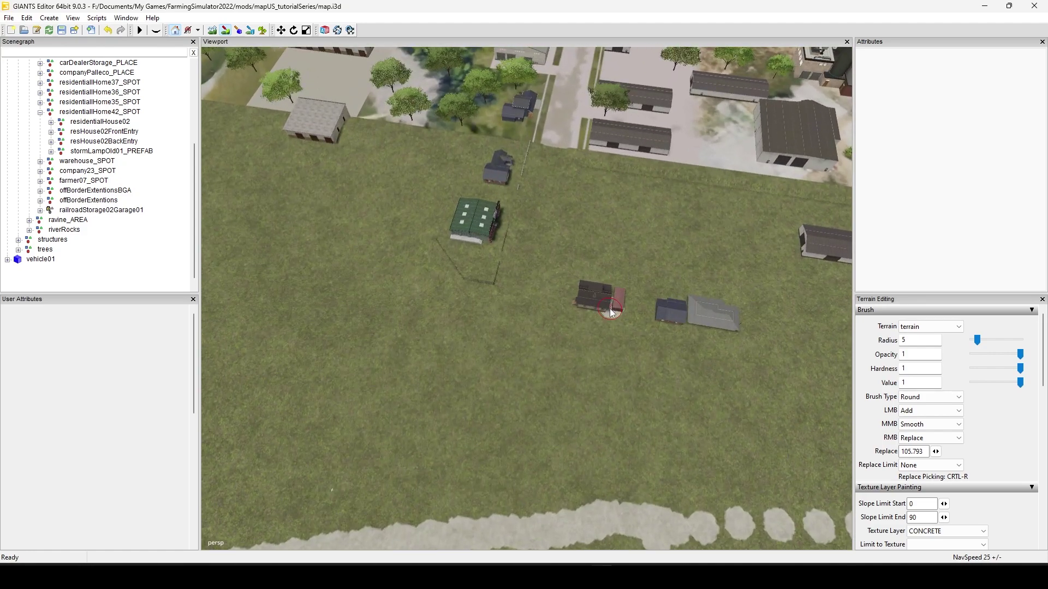
mouse_move(612, 312)
left_mouse_down("alt")
mouse_move(624, 396)
mouse_move(475, 438)
mouse_move(685, 388)
mouse_move(218, 388)
mouse_move(470, 369)
mouse_move(335, 244)
mouse_move(690, 482)
mouse_move(402, 365)
mouse_move(414, 315)
mouse_move(449, 401)
mouse_move(517, 417)
mouse_move(484, 318)
mouse_move(430, 346)
mouse_move(460, 212)
mouse_move(532, 337)
mouse_move(574, 476)
mouse_move(541, 472)
mouse_move(520, 287)
mouse_move(559, 234)
mouse_move(578, 486)
mouse_move(507, 402)
mouse_move(850, 174)
mouse_move(503, 329)
mouse_move(694, 211)
mouse_move(650, 222)
mouse_move(610, 553)
mouse_move(574, 509)
mouse_move(548, 354)
mouse_move(601, 312)
mouse_move(674, 350)
mouse_move(660, 274)
mouse_move(466, 475)
mouse_move(595, 459)
mouse_move(513, 325)
left_mouse_up("alt")
scroll(511, 326, "down", 10)
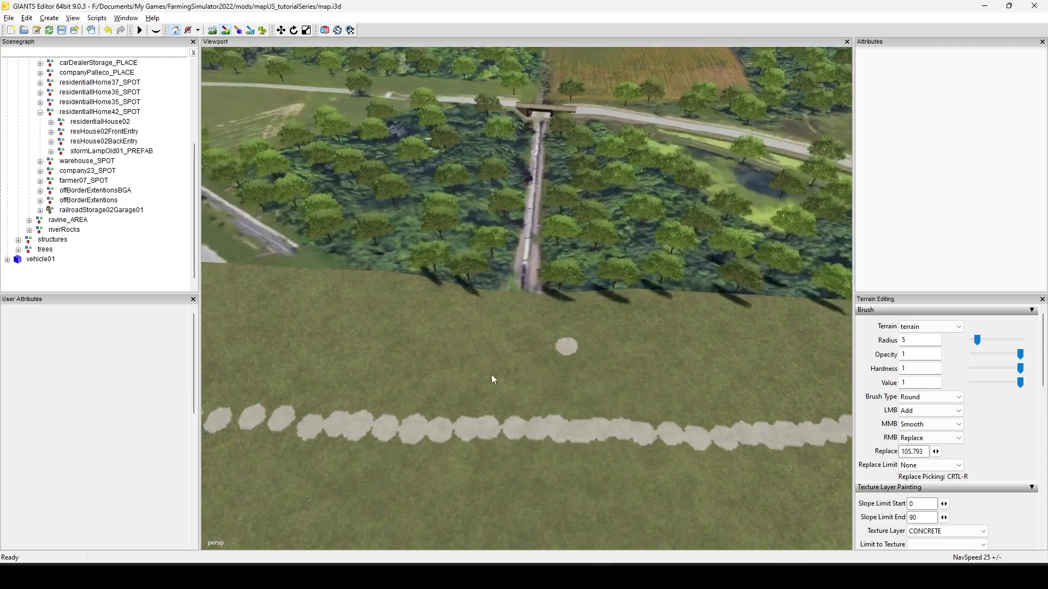
Step: Paint a thin concrete road behind the peaks and another around the rectangular outline, linking them to the main line
left_click_drag(600, 429, 353, 370, "alt")
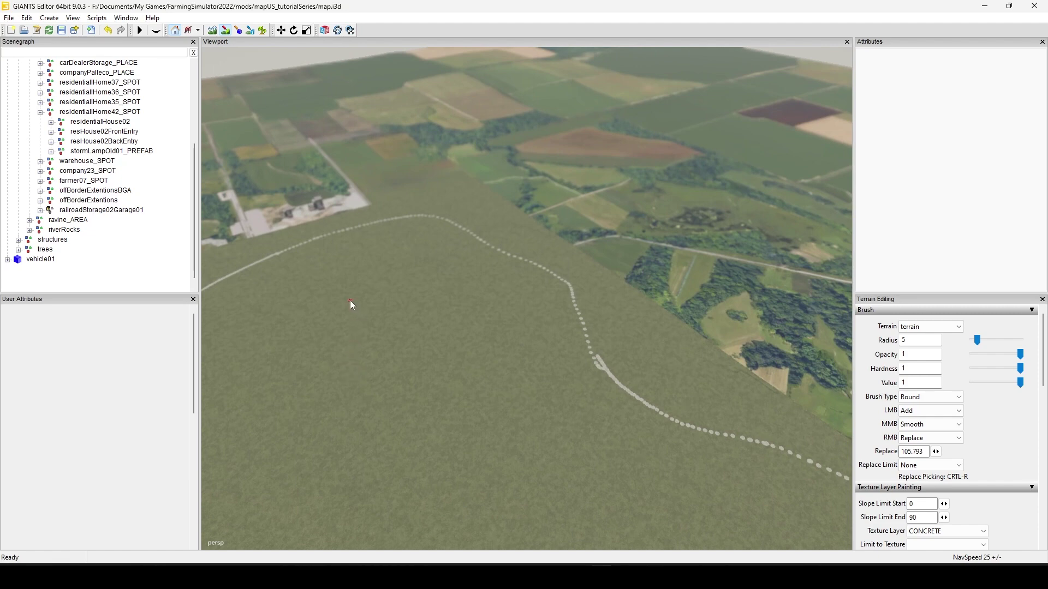
mouse_move(366, 289)
left_mouse_down("alt")
mouse_move(498, 336)
mouse_move(384, 336)
mouse_move(378, 311)
mouse_move(669, 384)
mouse_move(590, 408)
mouse_move(149, 337)
mouse_move(228, 418)
mouse_move(224, 484)
mouse_move(499, 426)
mouse_move(336, 456)
mouse_move(523, 304)
left_mouse_up("alt")
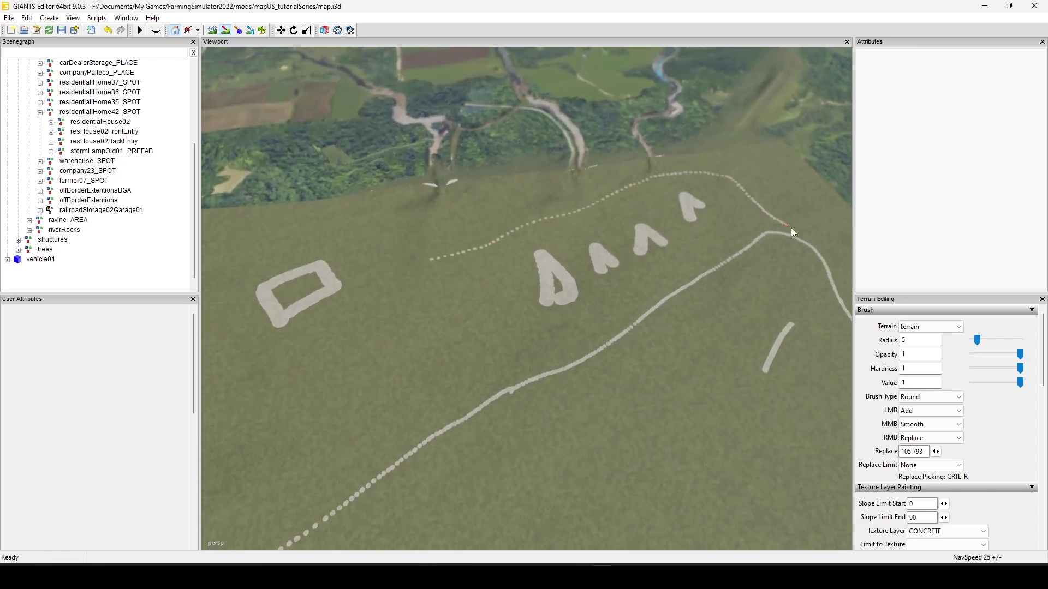
mouse_move(761, 374)
left_mouse_down("alt")
mouse_move(651, 396)
mouse_move(440, 340)
mouse_move(507, 305)
left_mouse_up("alt")
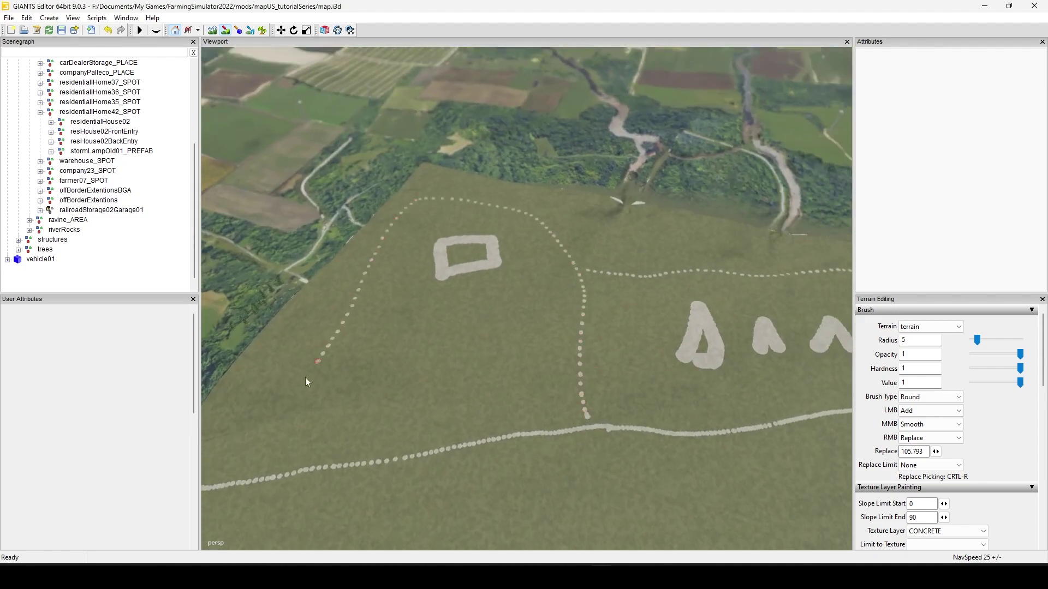
Step: Paint a thin connecting road diagonally across the open grass from the main line to the outer loop
mouse_move(275, 501)
left_mouse_down("alt")
mouse_move(558, 469)
mouse_move(365, 467)
mouse_move(528, 528)
mouse_move(404, 465)
mouse_move(444, 456)
mouse_move(315, 444)
mouse_move(382, 450)
mouse_move(453, 395)
mouse_move(564, 391)
mouse_move(467, 409)
mouse_move(449, 432)
mouse_move(452, 158)
mouse_move(442, 355)
mouse_move(401, 336)
left_mouse_up("alt")
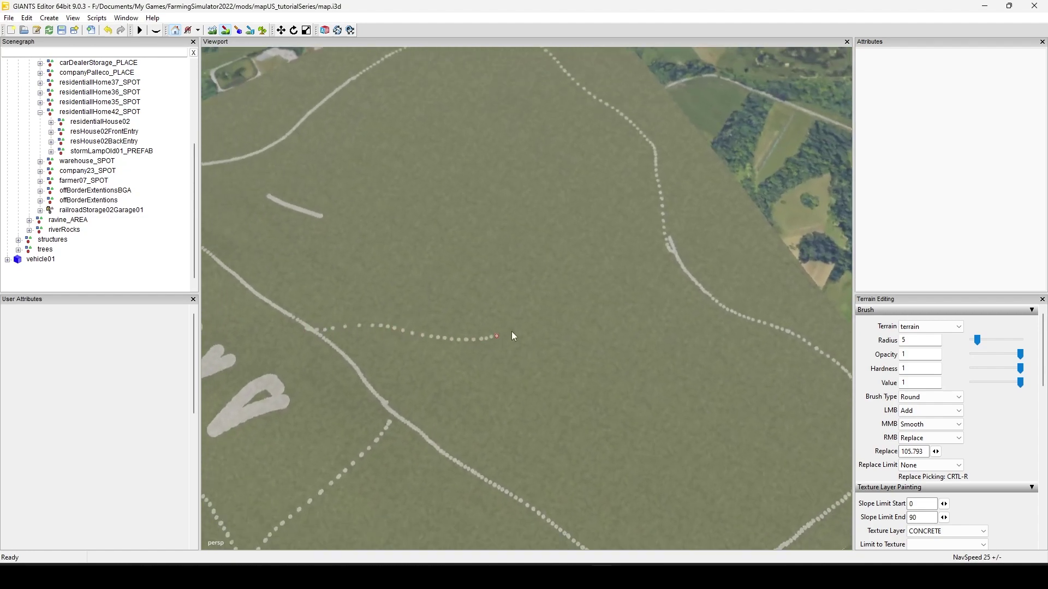
left_click_drag(681, 417, 429, 399, "alt")
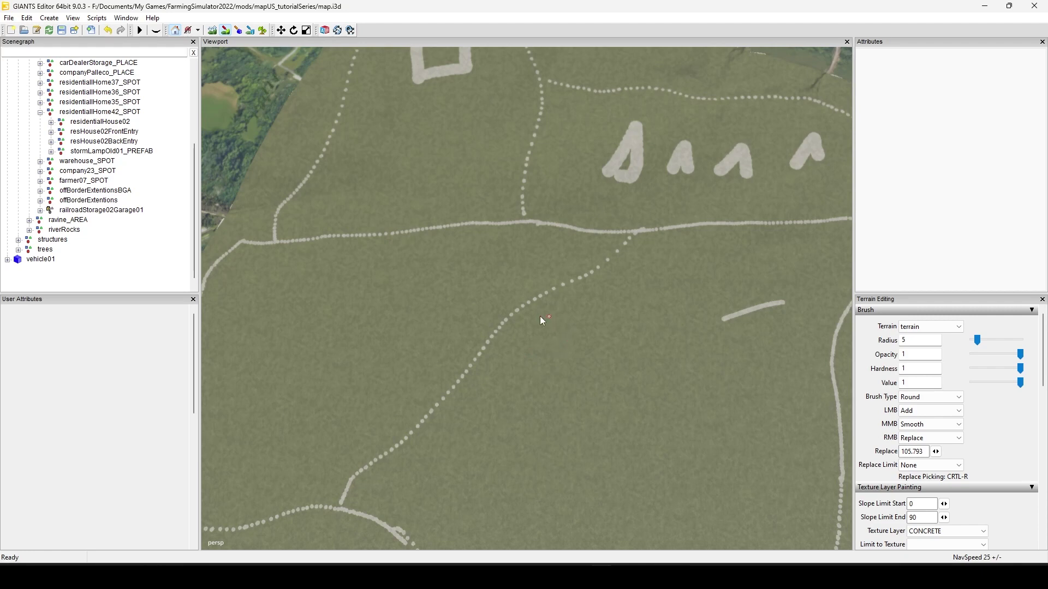
mouse_move(487, 326)
left_mouse_down("alt")
mouse_move(665, 266)
mouse_move(568, 306)
mouse_move(501, 296)
mouse_move(447, 327)
mouse_move(367, 340)
mouse_move(510, 335)
mouse_move(402, 329)
mouse_move(544, 465)
mouse_move(154, 294)
mouse_move(280, 362)
mouse_move(447, 370)
mouse_move(509, 483)
left_mouse_up("alt")
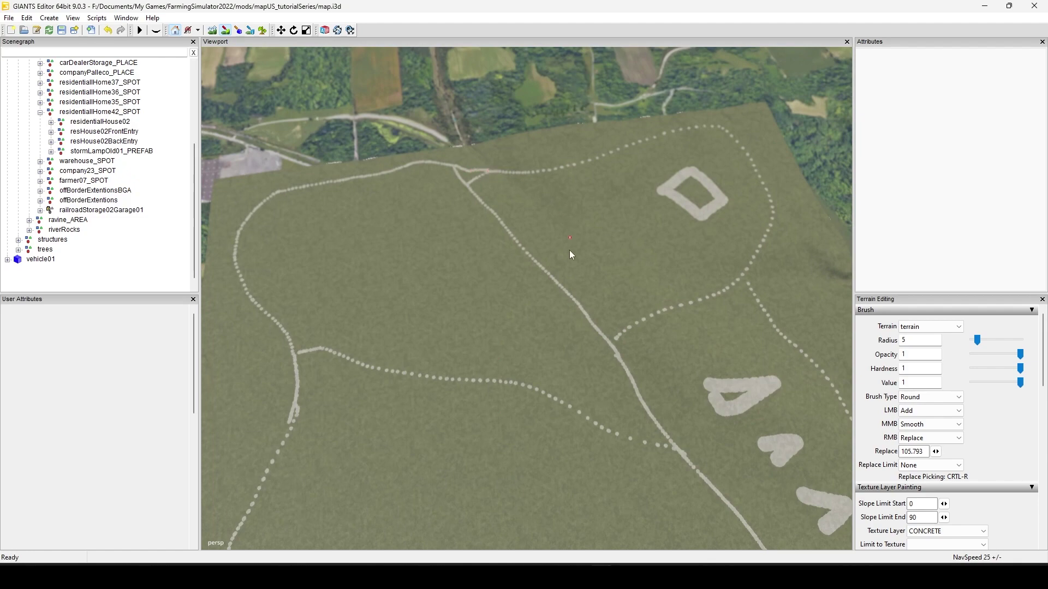
left_click_drag(604, 328, 609, 280, "alt")
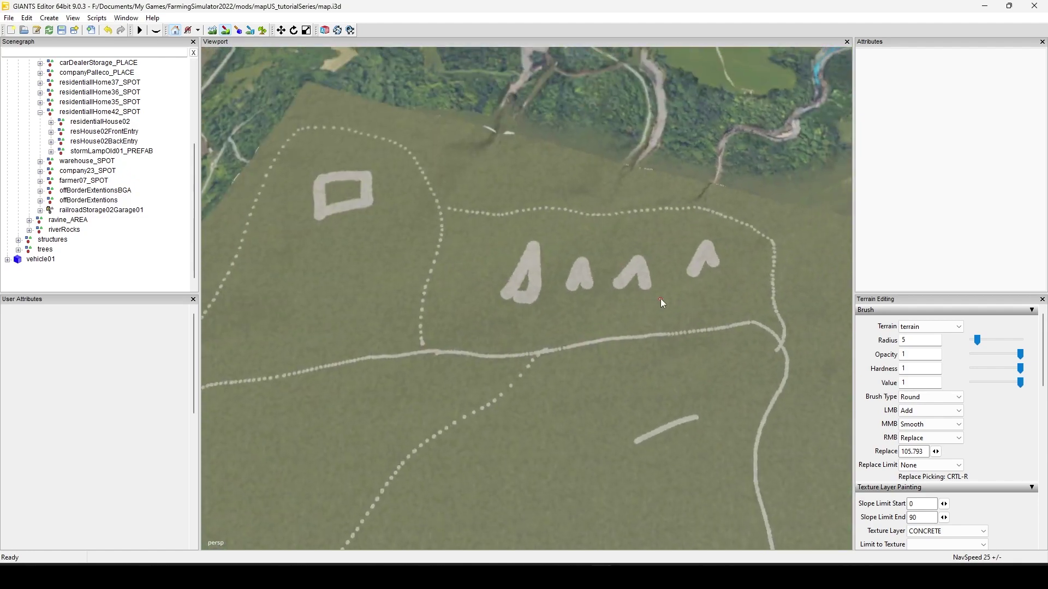
left_click_drag(590, 385, 712, 404, "alt")
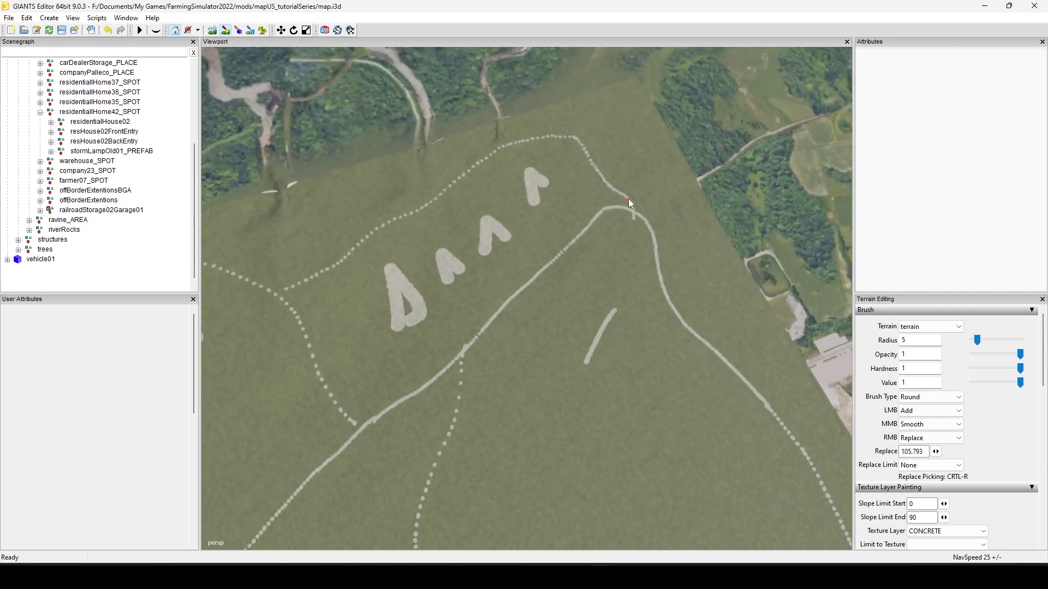
Step: Examine the whole painted road layout from all sides, including the outer loop, main line and diagonal connecting road
left_click_drag(657, 387, 680, 376, "alt")
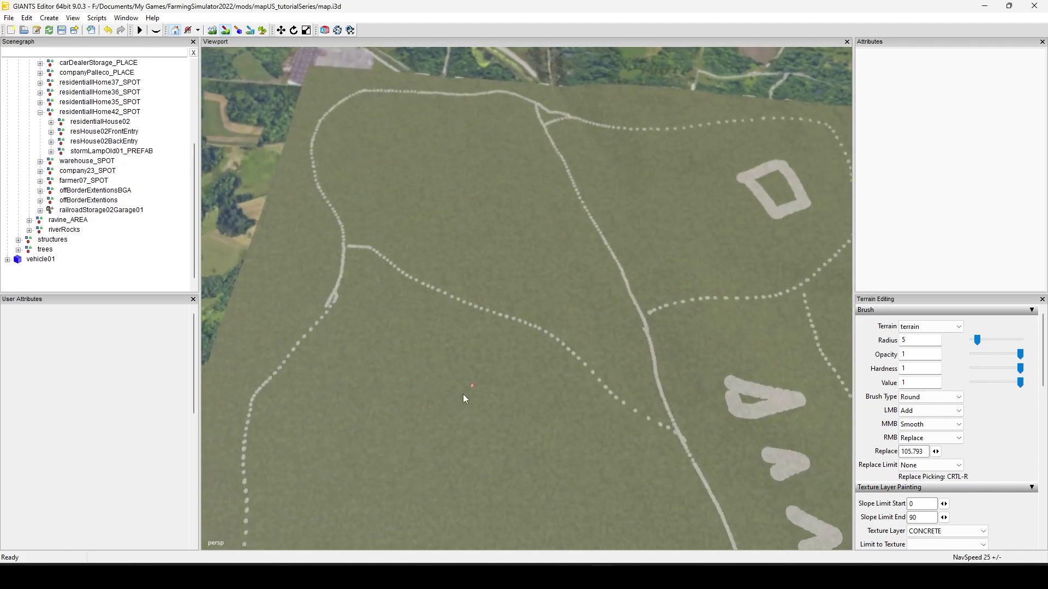
left_click_drag(463, 395, 580, 372, "alt")
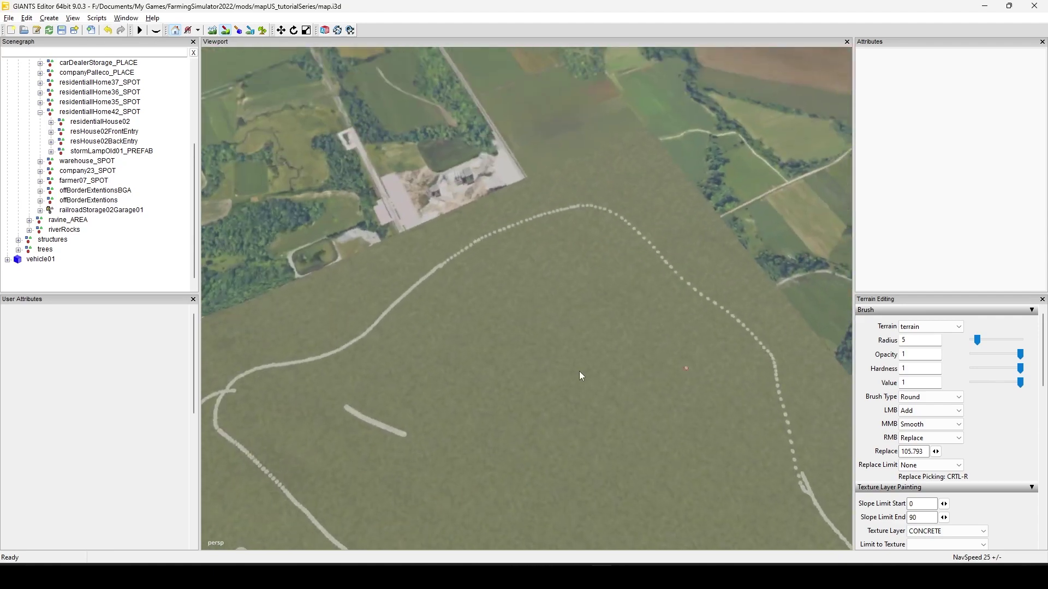
left_click_drag(624, 410, 459, 397, "alt")
left_click_drag(653, 395, 240, 359, "alt")
mouse_move(590, 457)
left_mouse_down("alt")
mouse_move(577, 456)
mouse_move(600, 454)
left_mouse_up("alt")
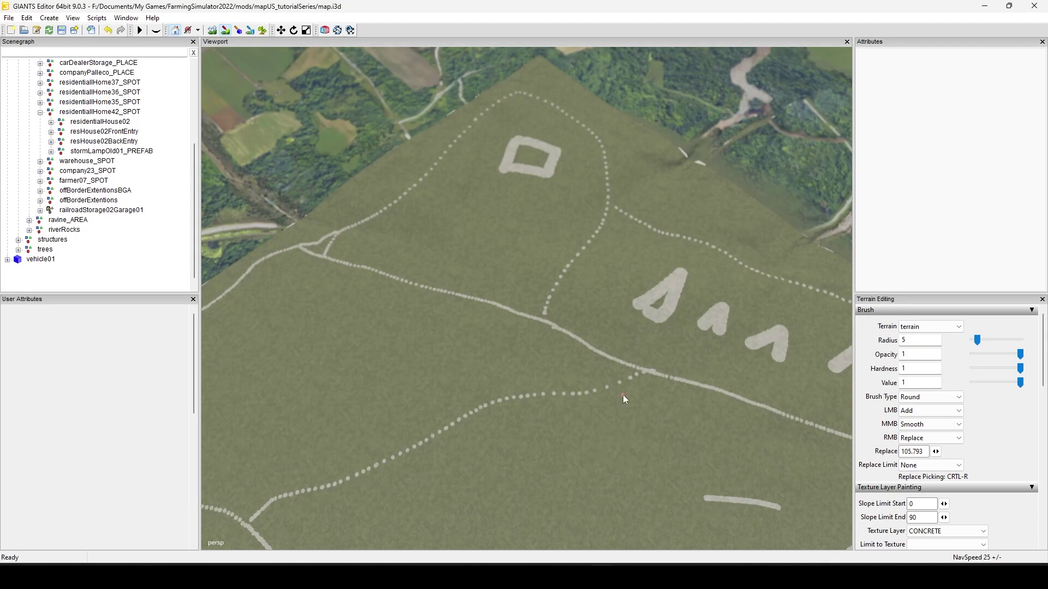
left_click_drag(624, 295, 548, 358, "alt")
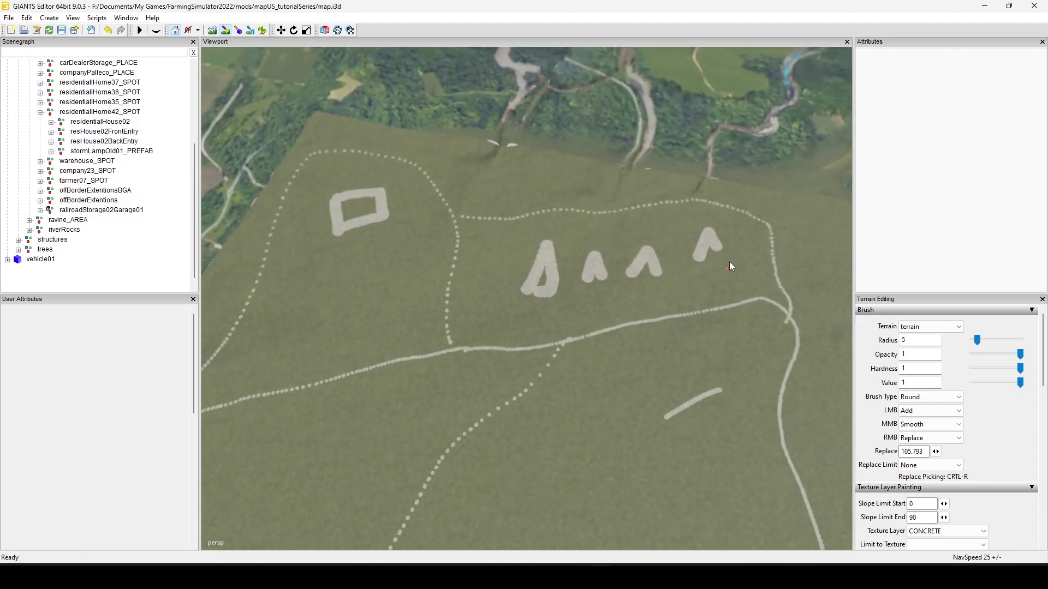
left_click_drag(730, 266, 544, 360, "alt")
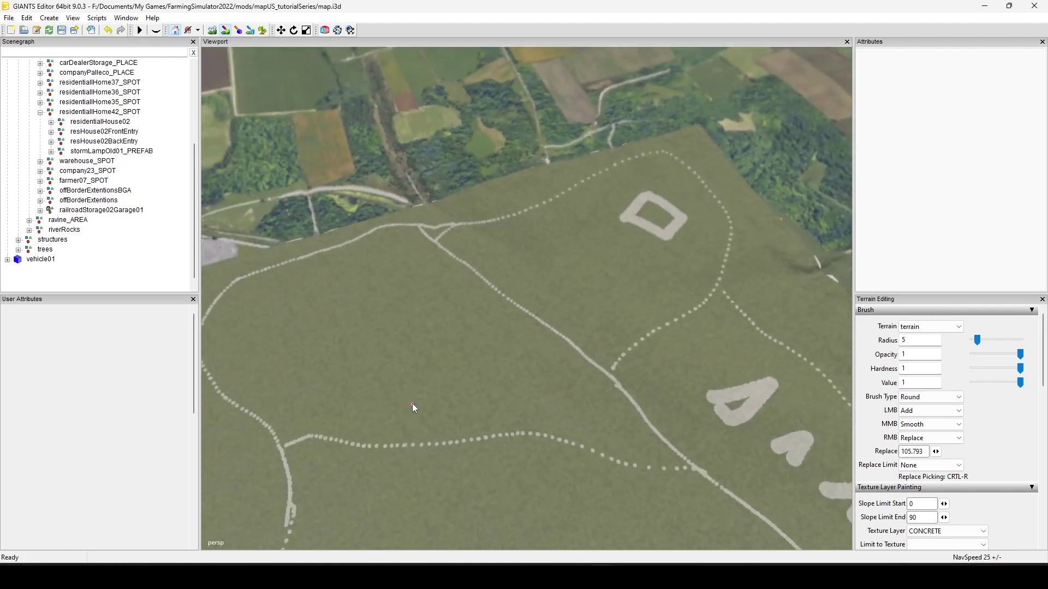
left_click_drag(452, 397, 554, 479, "alt")
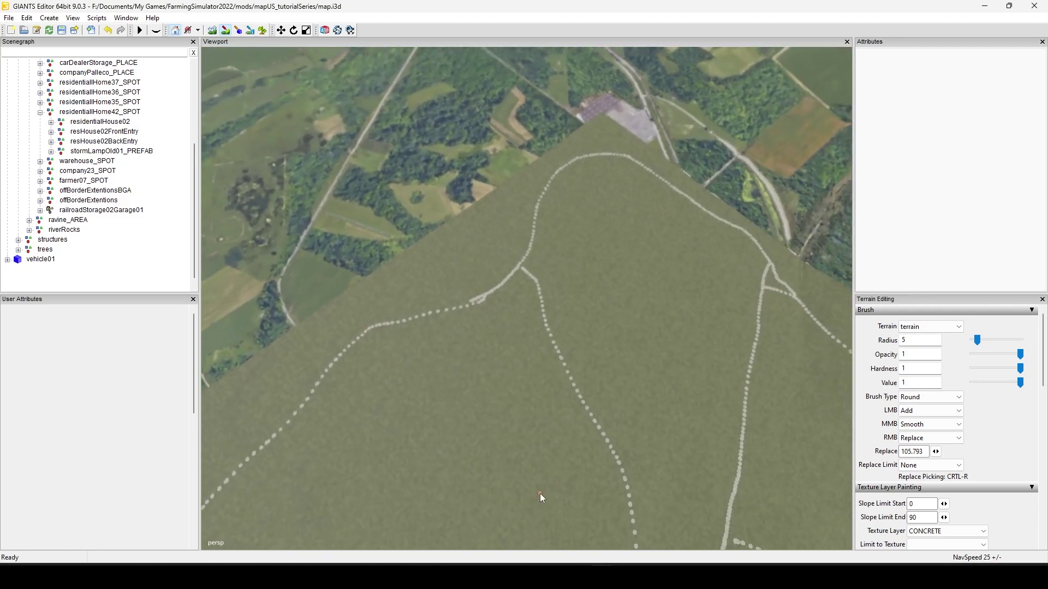
left_click_drag(463, 424, 484, 437, "alt")
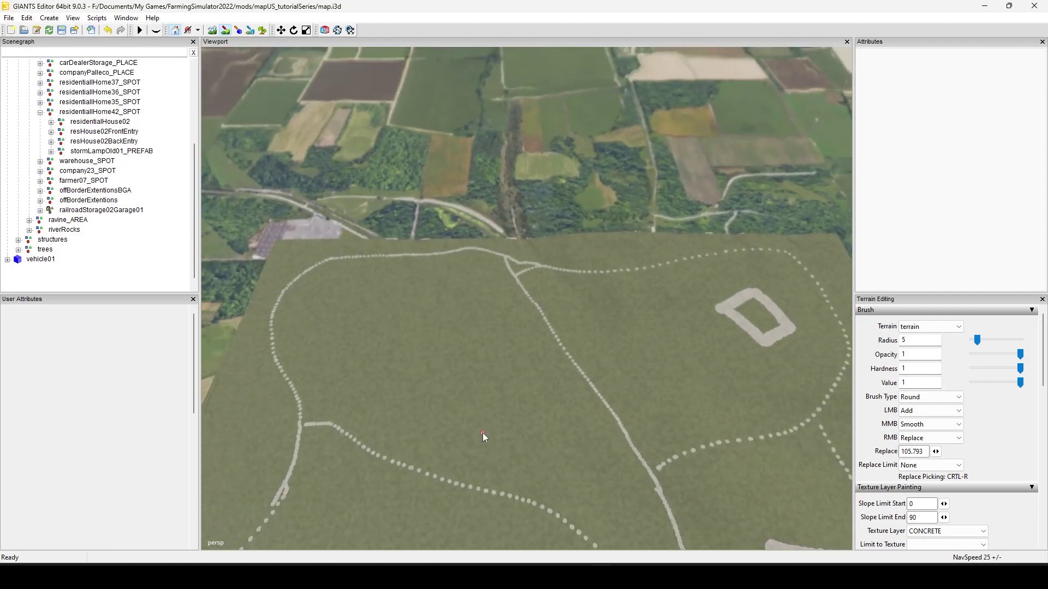
mouse_move(489, 446)
left_mouse_down("alt")
mouse_move(500, 313)
mouse_move(707, 415)
mouse_move(746, 367)
mouse_move(686, 346)
mouse_move(605, 342)
mouse_move(723, 342)
mouse_move(595, 340)
mouse_move(483, 349)
mouse_move(622, 370)
mouse_move(442, 381)
mouse_move(631, 381)
mouse_move(735, 406)
mouse_move(555, 374)
mouse_move(633, 356)
mouse_move(712, 380)
mouse_move(688, 368)
mouse_move(524, 346)
mouse_move(718, 356)
mouse_move(612, 469)
mouse_move(645, 386)
mouse_move(530, 368)
mouse_move(220, 385)
mouse_move(433, 388)
mouse_move(253, 373)
mouse_move(338, 381)
mouse_move(383, 371)
mouse_move(312, 389)
mouse_move(370, 416)
mouse_move(303, 402)
mouse_move(221, 410)
mouse_move(285, 447)
mouse_move(466, 410)
mouse_move(495, 386)
mouse_move(601, 395)
mouse_move(634, 413)
mouse_move(679, 398)
mouse_move(535, 435)
mouse_move(424, 437)
mouse_move(395, 424)
mouse_move(640, 434)
mouse_move(510, 405)
mouse_move(607, 408)
mouse_move(549, 412)
mouse_move(634, 430)
mouse_move(304, 409)
mouse_move(442, 442)
mouse_move(333, 419)
left_mouse_up("alt")
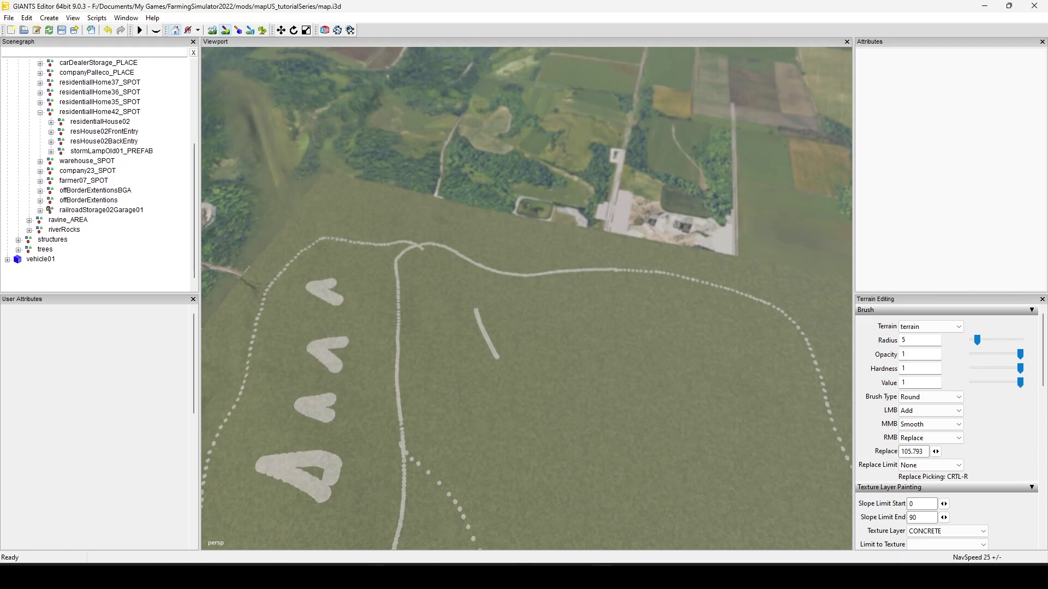
Step: Inspect the rectangular town outline and its surrounding roads up close, including the terrain edge behind it
left_click_drag(585, 364, 445, 398, "alt")
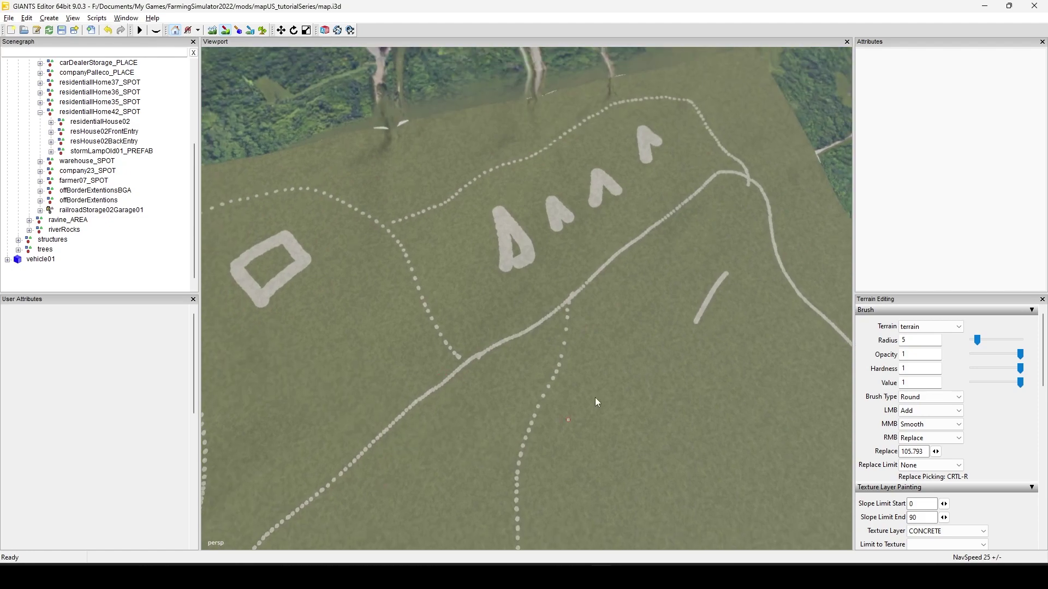
left_click_drag(594, 397, 430, 397, "alt")
mouse_move(430, 397)
right_mouse_down("alt")
mouse_move(672, 366)
mouse_move(807, 333)
right_mouse_up("alt")
right_click_drag(414, 463, 575, 351, "alt")
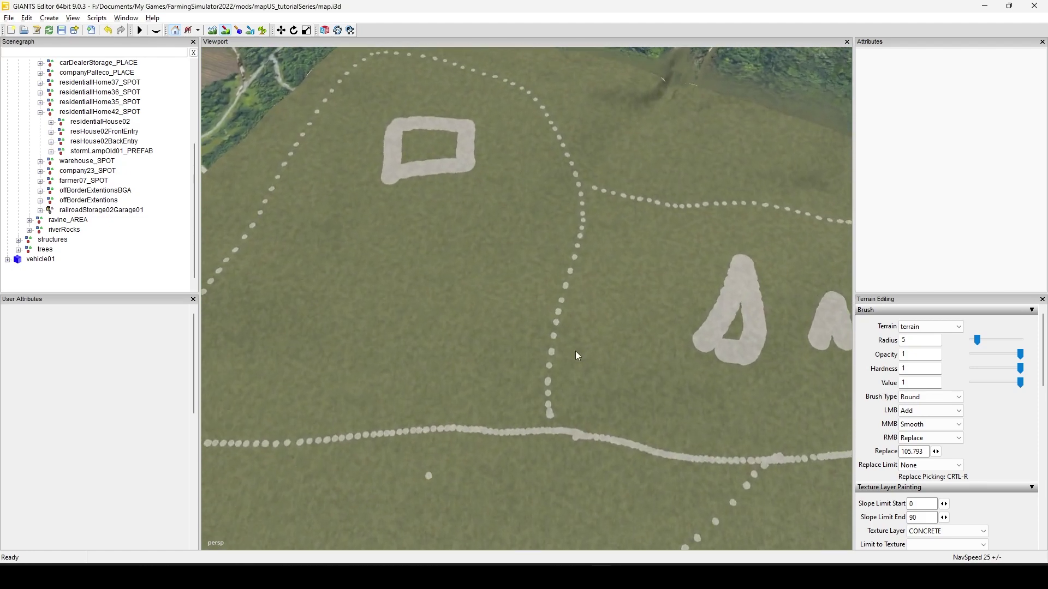
mouse_move(453, 421)
right_mouse_down("alt")
mouse_move(872, 235)
mouse_move(657, 370)
right_mouse_up("alt")
mouse_move(657, 369)
left_mouse_down("alt")
mouse_move(620, 442)
mouse_move(622, 290)
mouse_move(678, 330)
mouse_move(504, 389)
mouse_move(636, 130)
mouse_move(536, 300)
mouse_move(641, 315)
mouse_move(649, 330)
mouse_move(663, 261)
mouse_move(559, 306)
mouse_move(634, 325)
mouse_move(710, 321)
mouse_move(695, 311)
mouse_move(527, 321)
mouse_move(597, 320)
mouse_move(587, 280)
mouse_move(568, 362)
mouse_move(438, 365)
mouse_move(862, 247)
mouse_move(481, 330)
mouse_move(568, 481)
mouse_move(565, 458)
mouse_move(612, 505)
mouse_move(669, 486)
mouse_move(490, 411)
mouse_move(447, 326)
mouse_move(498, 344)
mouse_move(576, 412)
mouse_move(411, 427)
mouse_move(466, 426)
left_mouse_up("alt")
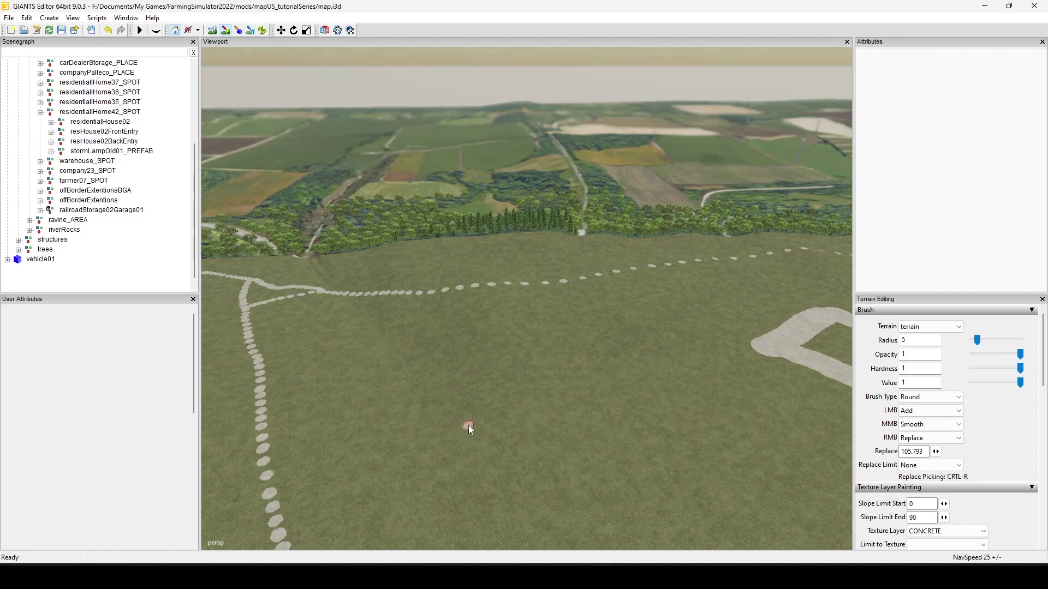
left_click_drag(539, 326, 566, 451, "alt")
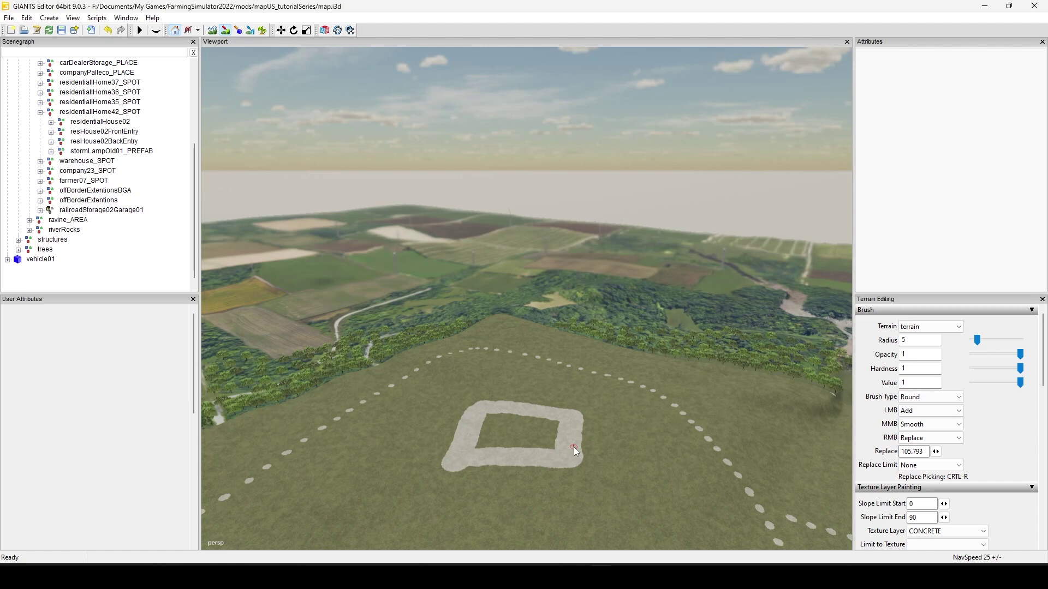
left_click_drag(585, 395, 780, 363, "alt")
mouse_move(433, 361)
left_mouse_down("alt")
mouse_move(513, 264)
mouse_move(493, 444)
mouse_move(551, 366)
mouse_move(545, 305)
mouse_move(426, 430)
mouse_move(470, 457)
mouse_move(568, 285)
mouse_move(403, 423)
left_mouse_up("alt")
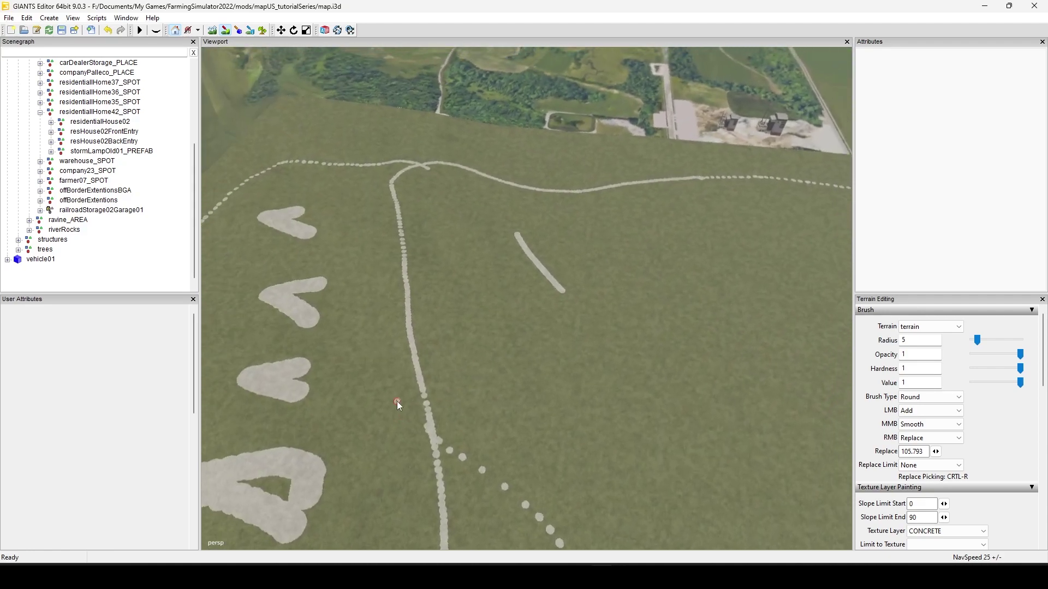
Step: Review the main line beside the mountain peaks and the junctions where the connecting roads branch off
mouse_move(467, 337)
left_mouse_down("alt")
mouse_move(519, 332)
mouse_move(440, 339)
mouse_move(491, 387)
mouse_move(565, 416)
mouse_move(610, 394)
mouse_move(425, 396)
mouse_move(528, 381)
mouse_move(626, 327)
mouse_move(527, 417)
mouse_move(329, 415)
mouse_move(327, 355)
left_mouse_up("alt")
mouse_move(392, 401)
left_mouse_down("alt")
mouse_move(571, 434)
mouse_move(467, 374)
mouse_move(597, 323)
mouse_move(751, 326)
mouse_move(628, 325)
left_mouse_up("alt")
mouse_move(486, 332)
left_mouse_down("alt")
mouse_move(702, 320)
mouse_move(525, 327)
mouse_move(587, 317)
mouse_move(675, 335)
left_mouse_up("alt")
left_click_drag(424, 341, 606, 322, "alt")
mouse_move(573, 415)
left_mouse_down("alt")
mouse_move(364, 397)
mouse_move(275, 417)
left_mouse_up("alt")
scroll(382, 344, "up", 2)
left_click_drag(415, 341, 649, 358, "alt")
mouse_move(420, 311)
left_mouse_down("alt")
mouse_move(619, 332)
mouse_move(657, 303)
mouse_move(549, 321)
mouse_move(407, 315)
mouse_move(858, 266)
mouse_move(477, 280)
mouse_move(411, 175)
mouse_move(427, 210)
mouse_move(457, 174)
mouse_move(376, 361)
mouse_move(498, 311)
mouse_move(527, 385)
mouse_move(441, 375)
mouse_move(590, 318)
mouse_move(642, 281)
mouse_move(631, 319)
mouse_move(695, 312)
mouse_move(701, 263)
mouse_move(604, 355)
mouse_move(526, 367)
left_mouse_up("alt")
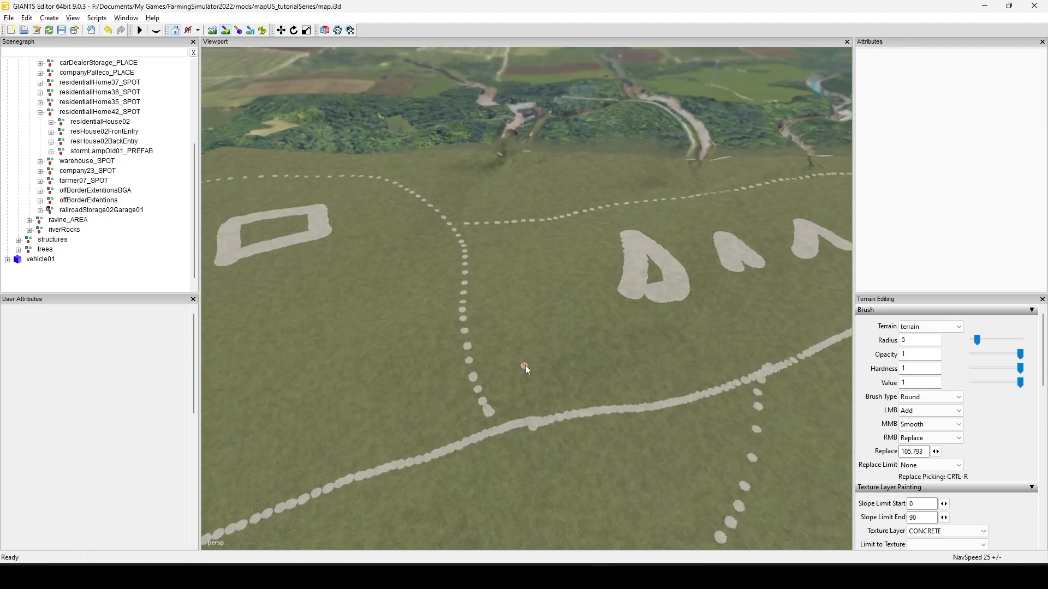
left_click_drag(631, 355, 322, 363, "alt")
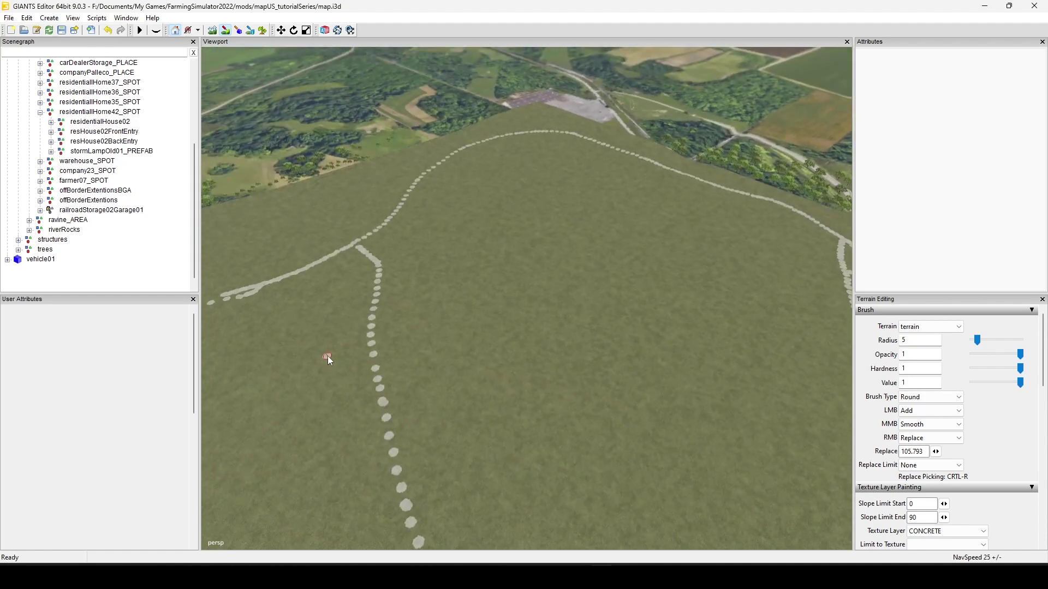